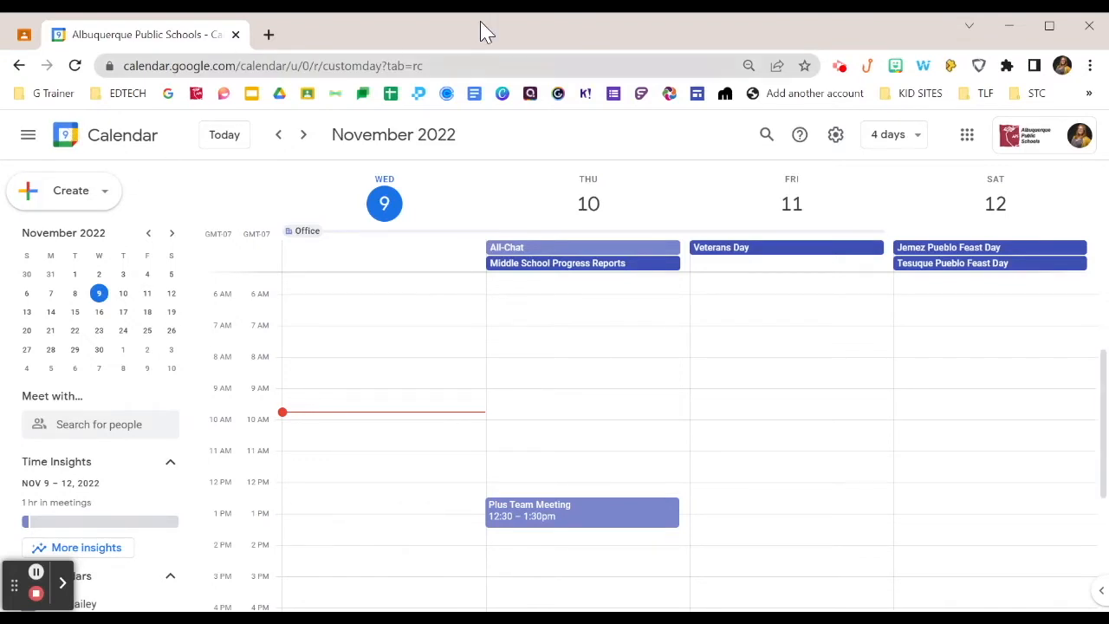
- Open Google Calendar in a new browser tab by way of the Google apps launcher
{"action": "left_click", "coordinate": [269, 35]}
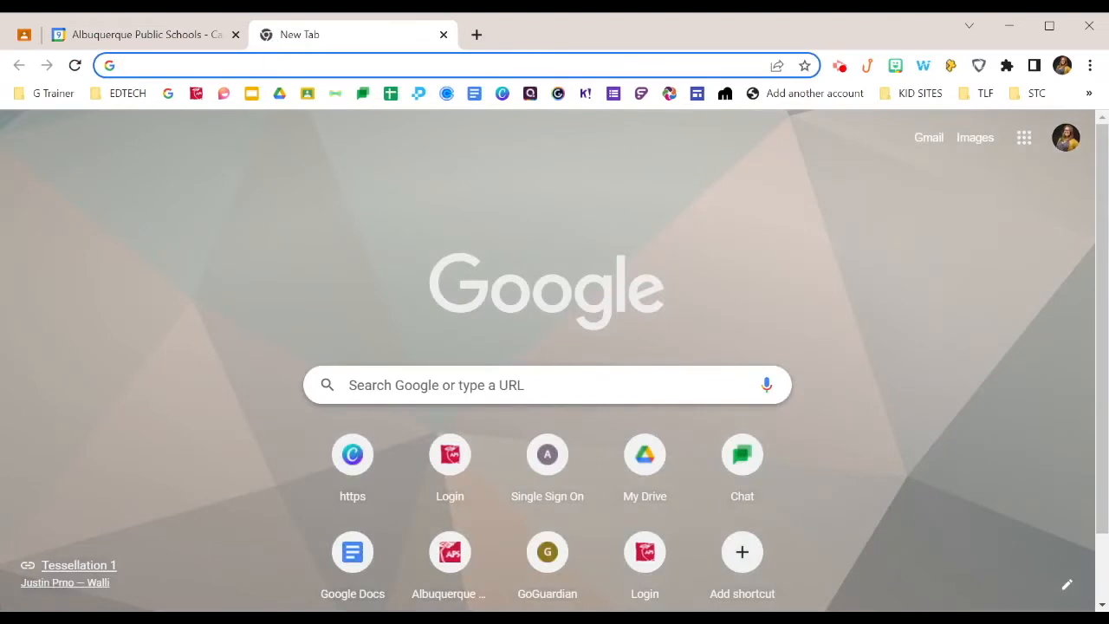
{"action": "left_click", "coordinate": [286, 66]}
{"action": "type", "text": "cal"}
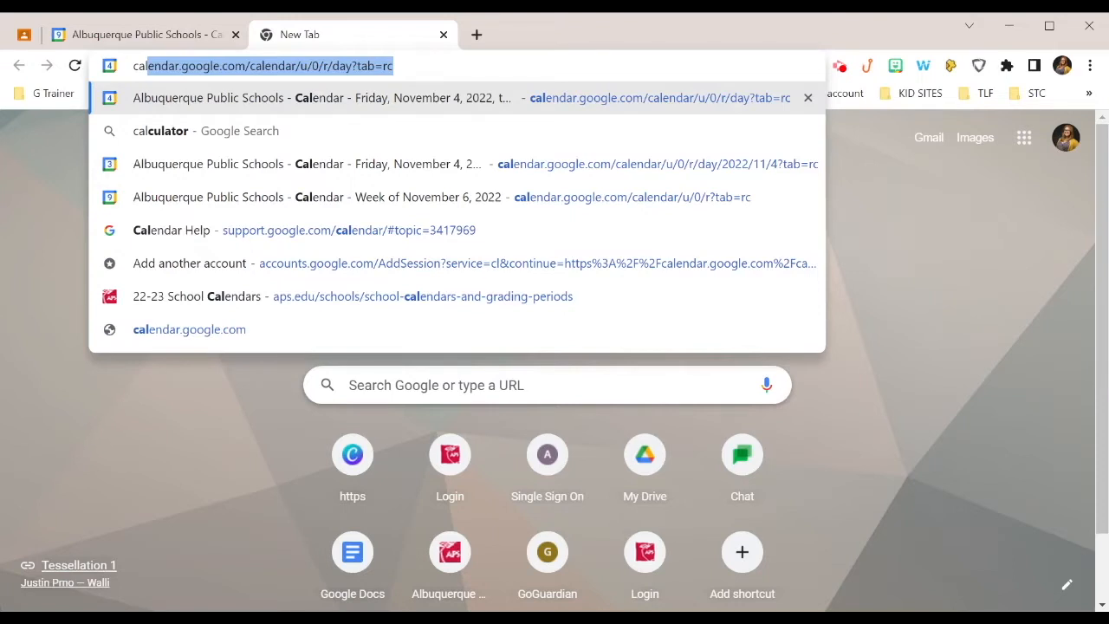
{"action": "left_click", "coordinate": [1025, 143]}
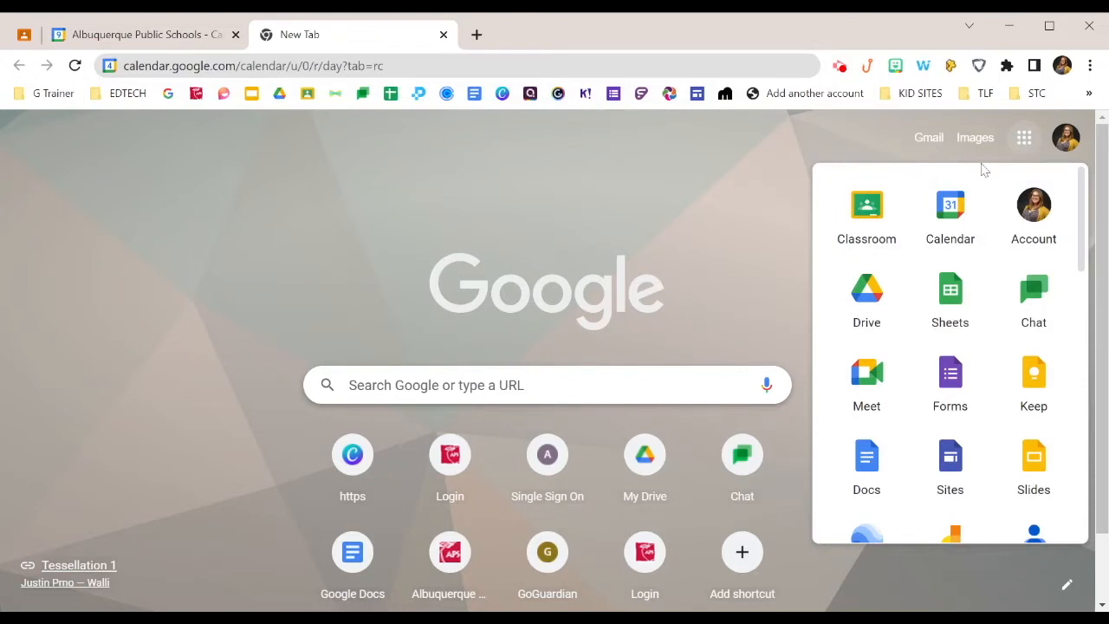
{"action": "left_click", "coordinate": [950, 235]}
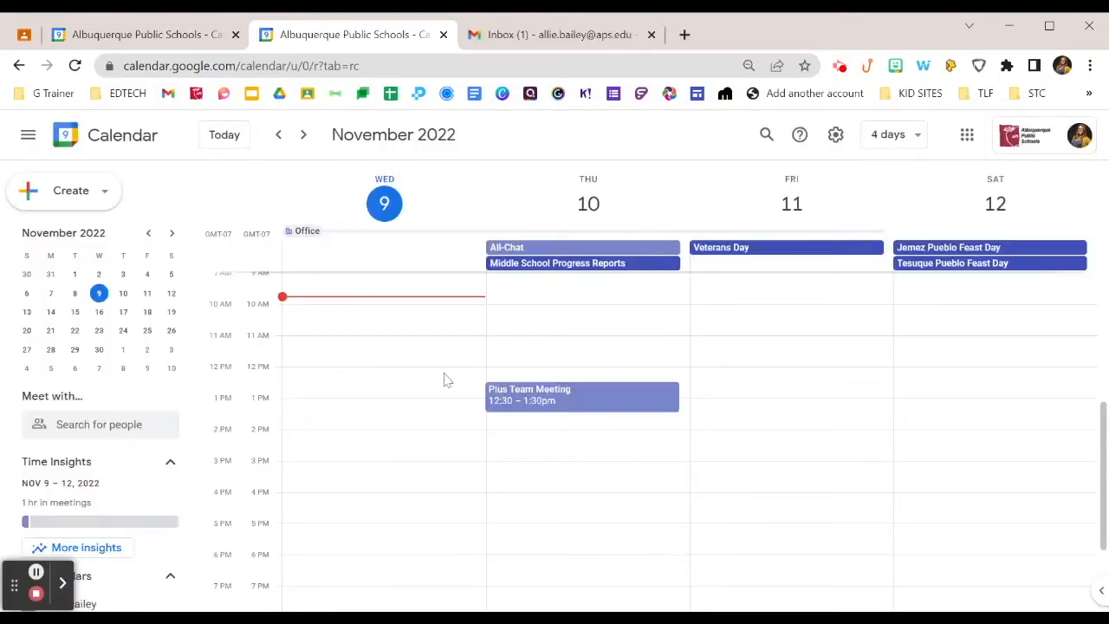
- Switch to Gmail, view today's schedule in its built-in Calendar pane and open the full calendar from there
{"action": "left_click", "coordinate": [546, 36]}
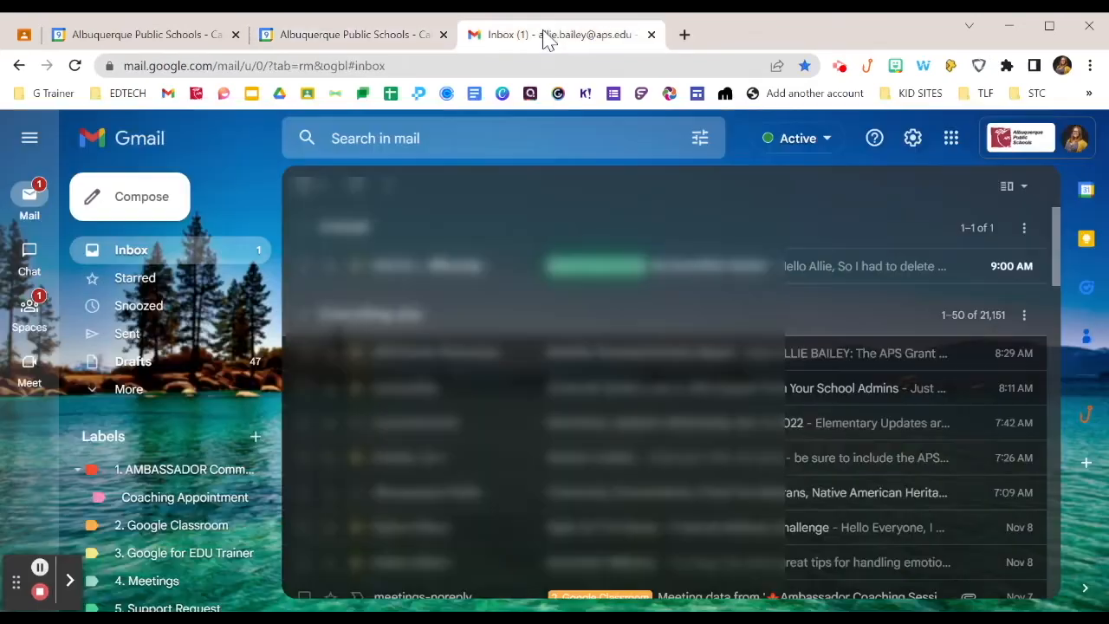
{"action": "left_click", "coordinate": [1090, 196]}
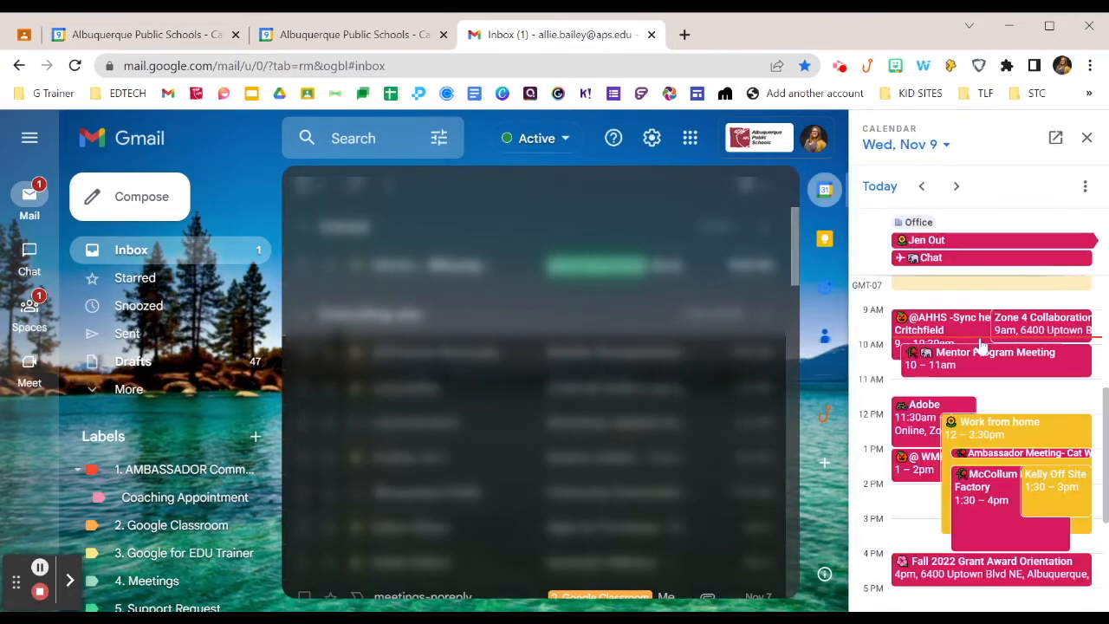
{"action": "scroll", "coordinate": [985, 471], "scroll_direction": "down", "scroll_amount": 3}
{"action": "scroll", "coordinate": [986, 471], "scroll_direction": "up", "scroll_amount": 3}
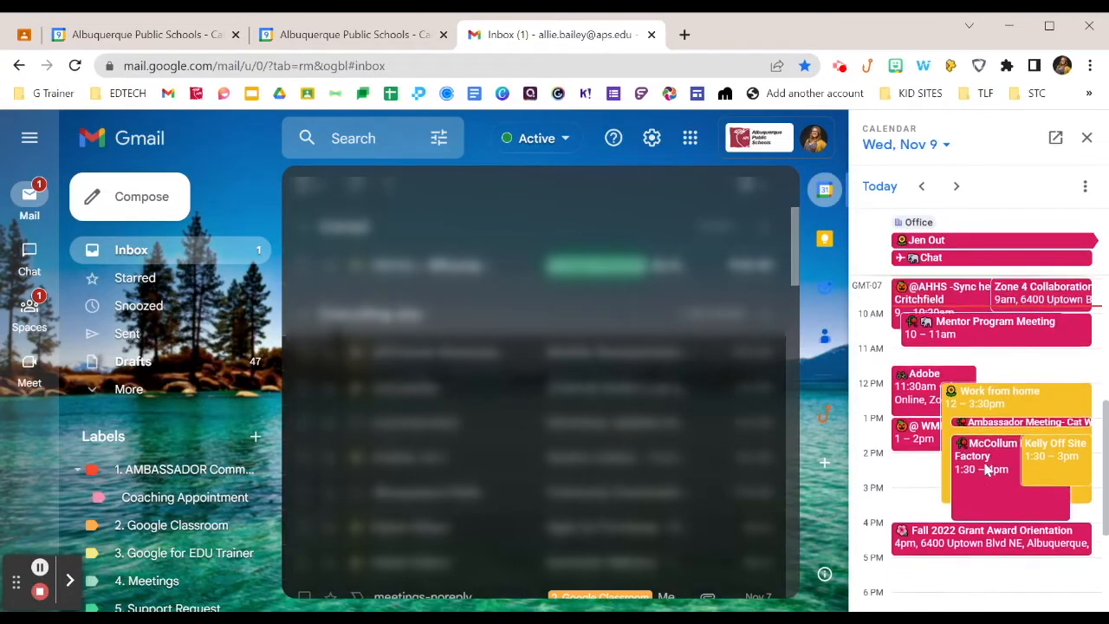
{"action": "left_click", "coordinate": [944, 144]}
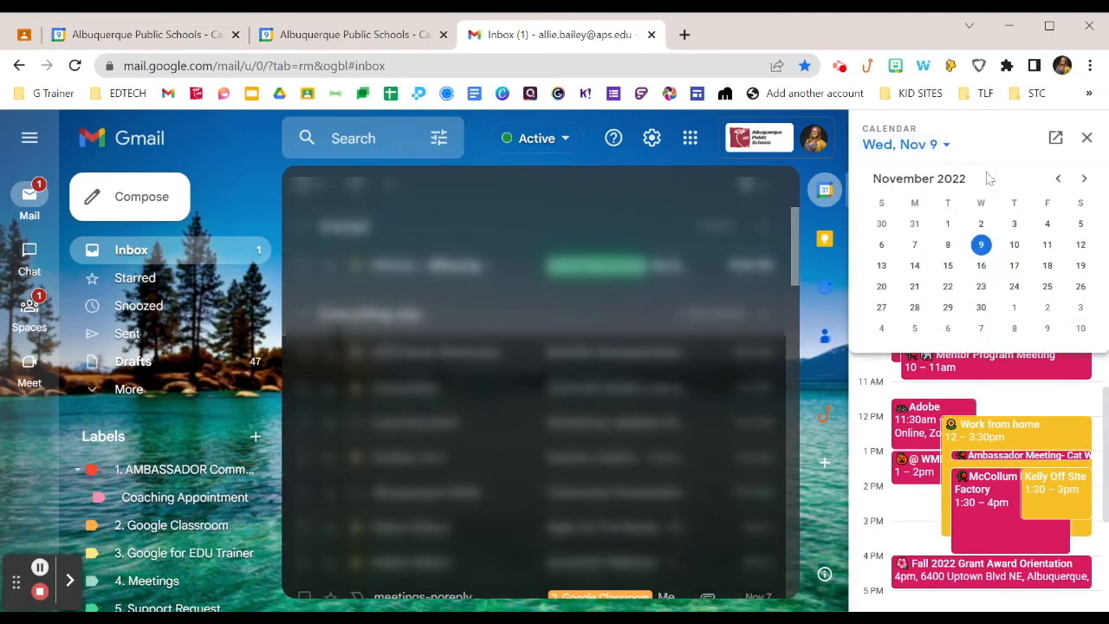
{"action": "left_click", "coordinate": [1012, 141]}
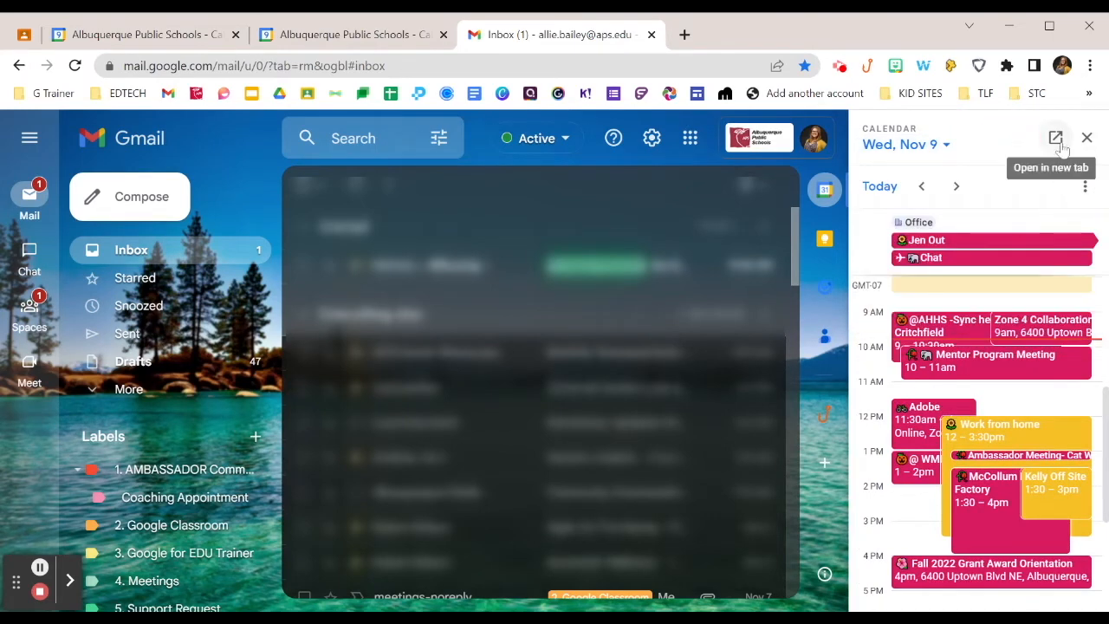
{"action": "left_click", "coordinate": [1055, 139]}
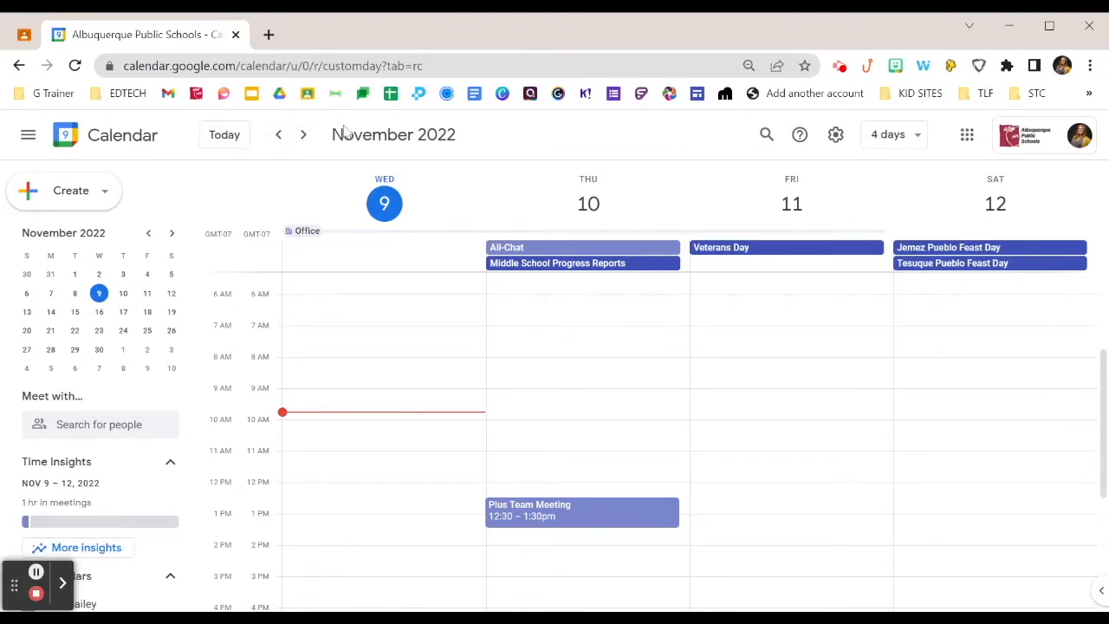
- Page the calendar forward to November 13–16 and return to today
{"action": "left_click", "coordinate": [303, 135]}
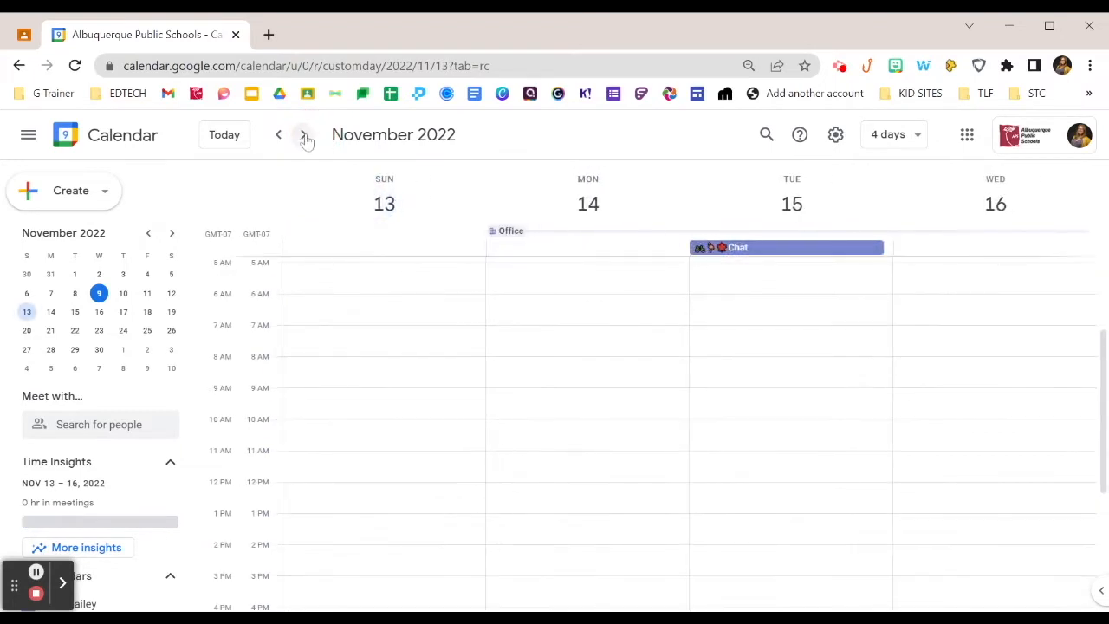
{"action": "left_click", "coordinate": [223, 136]}
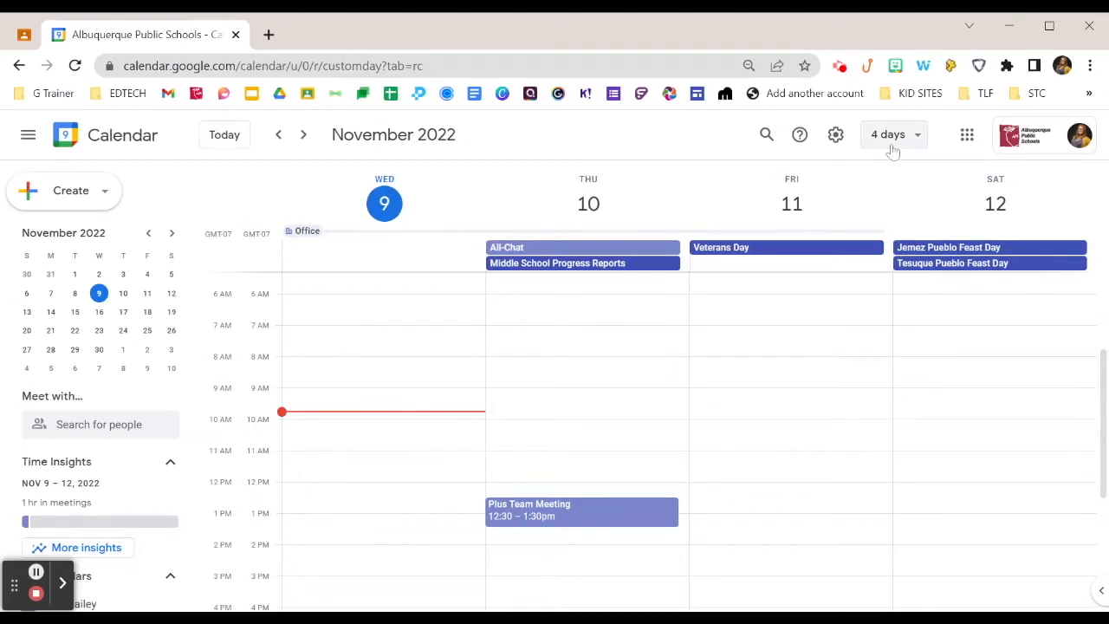
- Show the calendar in Day view, followed by Schedule view
{"action": "left_click", "coordinate": [921, 142]}
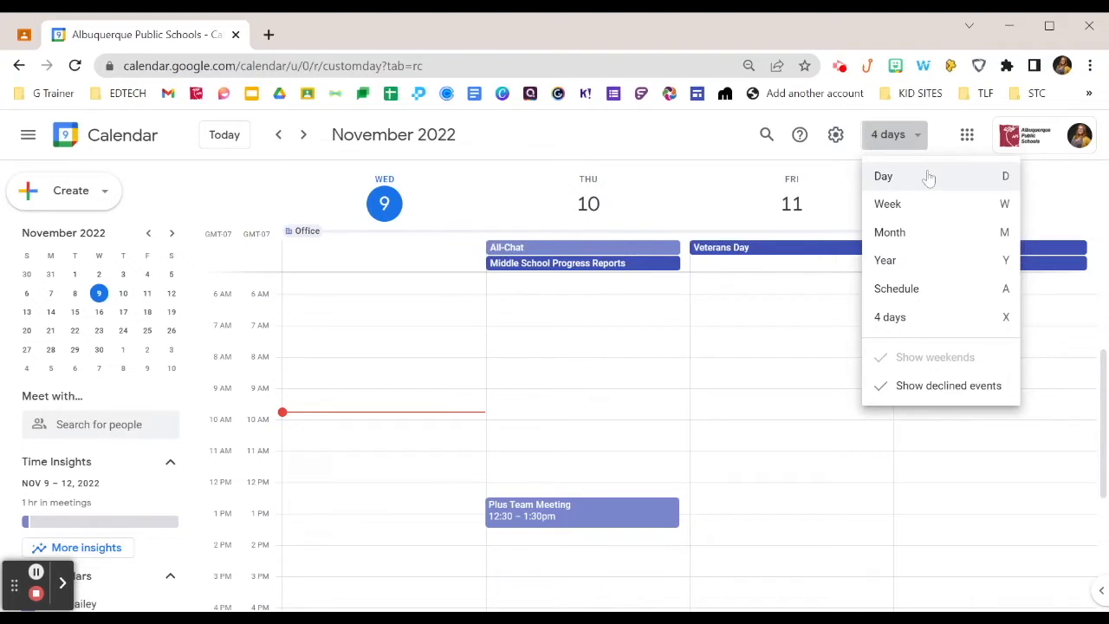
{"action": "left_click", "coordinate": [927, 178]}
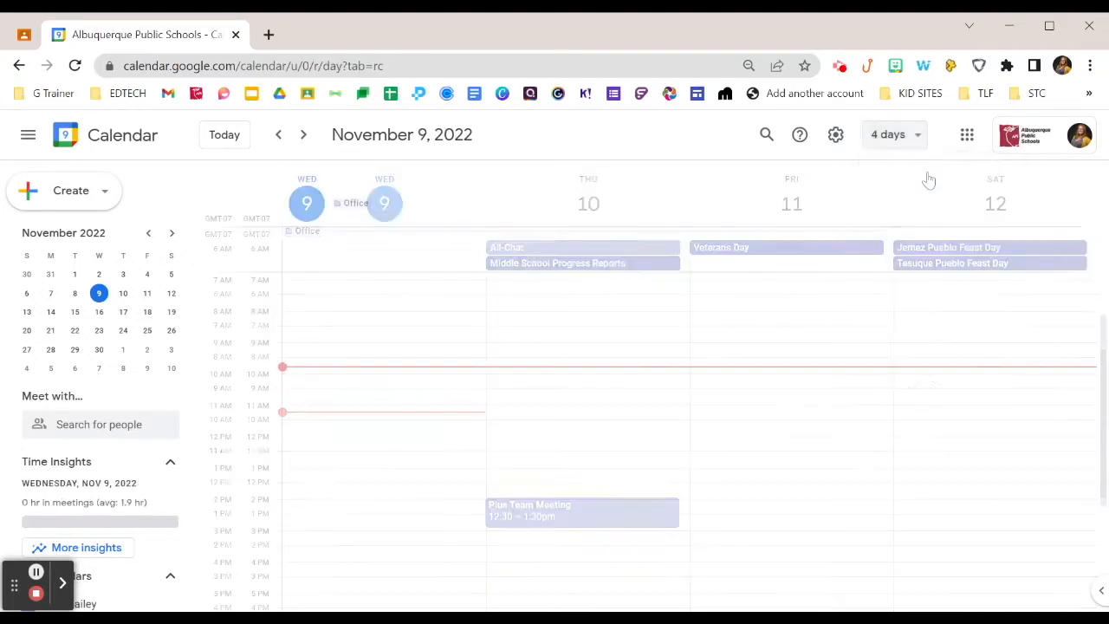
{"action": "left_click", "coordinate": [911, 139]}
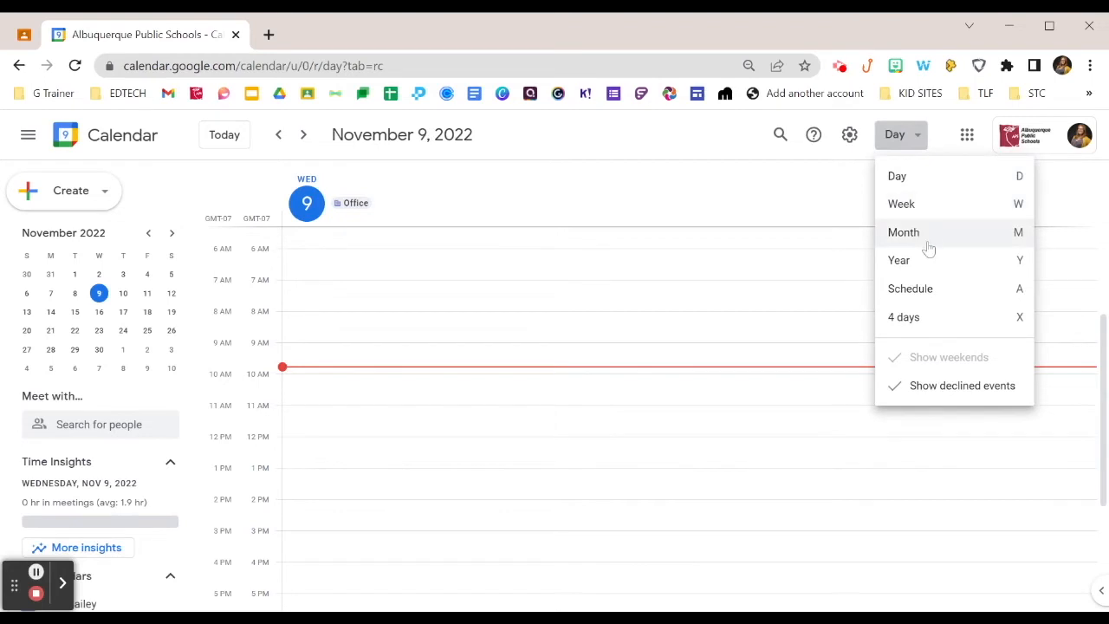
{"action": "left_click", "coordinate": [935, 287]}
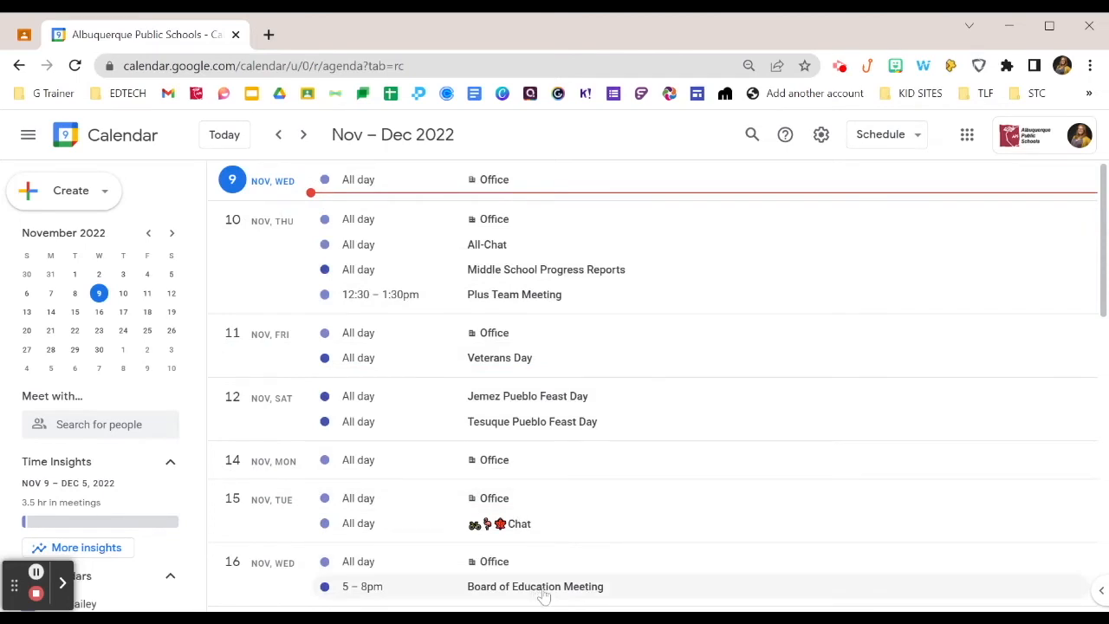
- Return the calendar to the 4 days view and examine the shortcut letters of the available views
{"action": "left_click", "coordinate": [887, 135]}
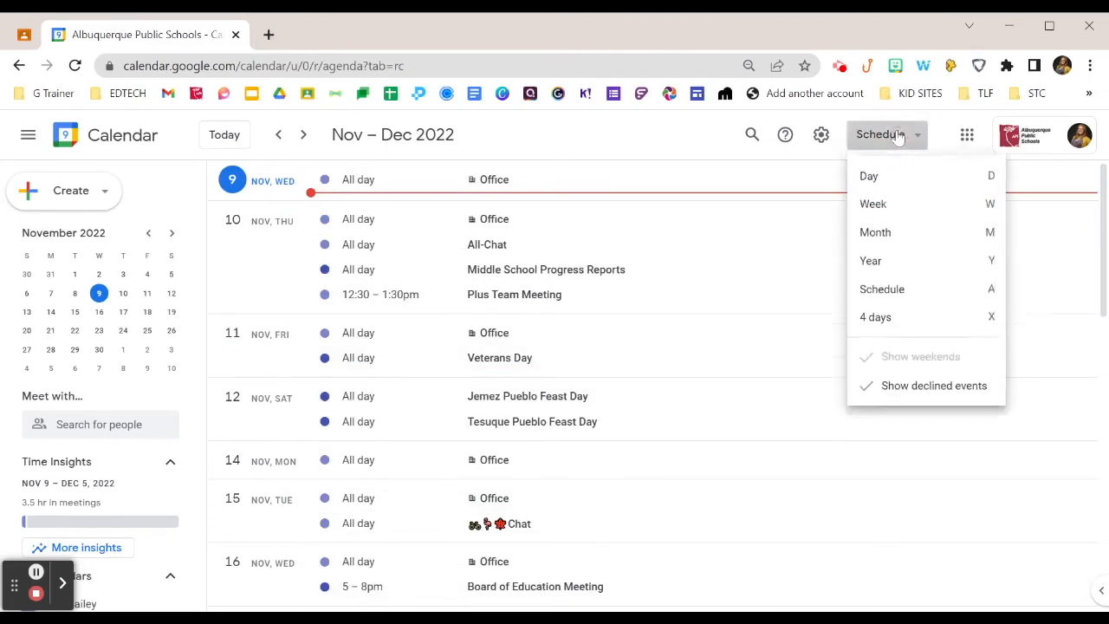
{"action": "key", "text": "x"}
{"action": "left_click", "coordinate": [892, 134]}
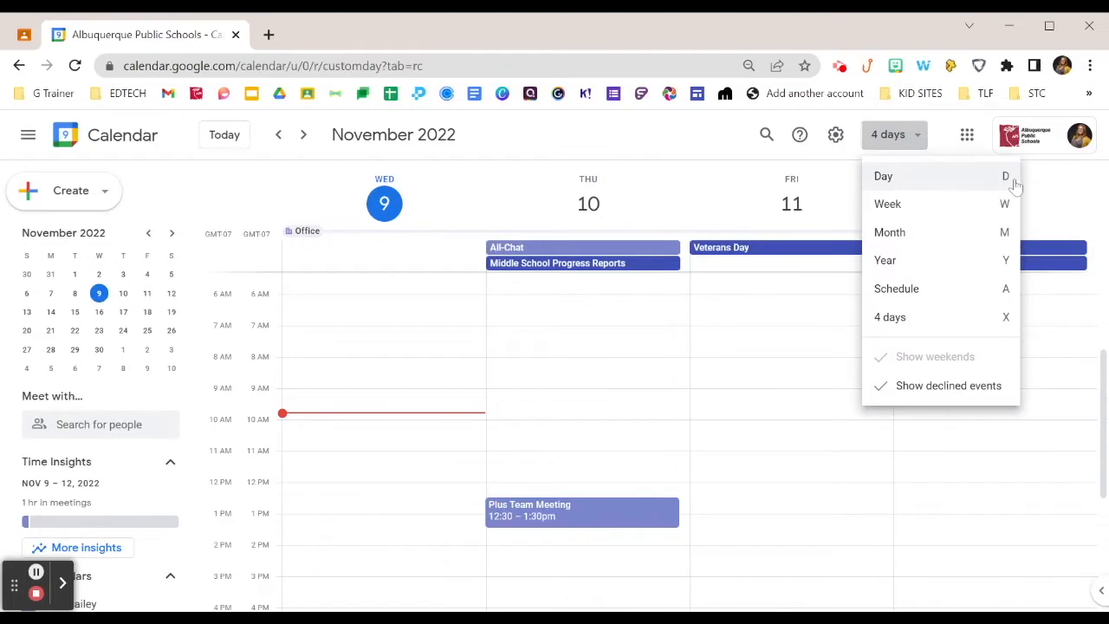
{"action": "left_click", "coordinate": [680, 137]}
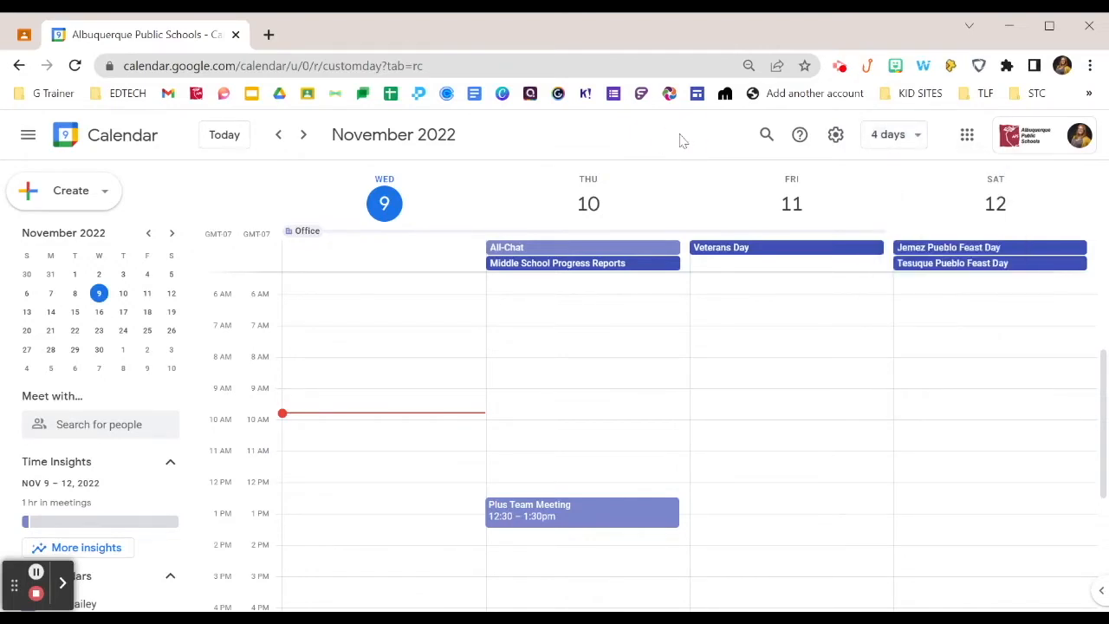
- Cycle the calendar through the Day, Week, Month and Year views and return to Day view
{"action": "key", "text": "d"}
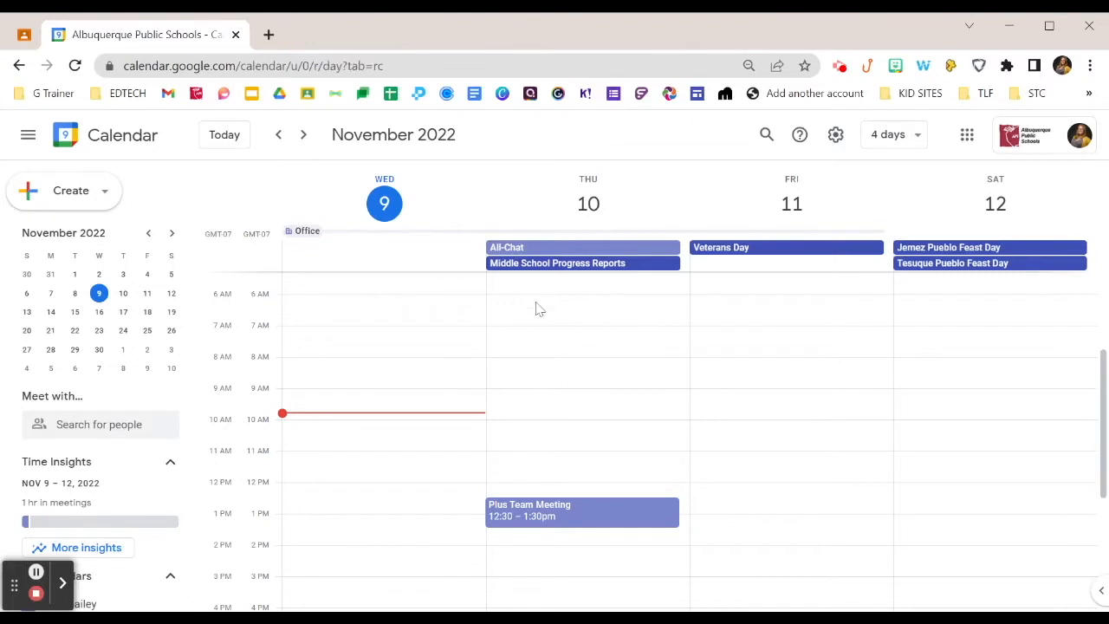
{"action": "key", "text": "w"}
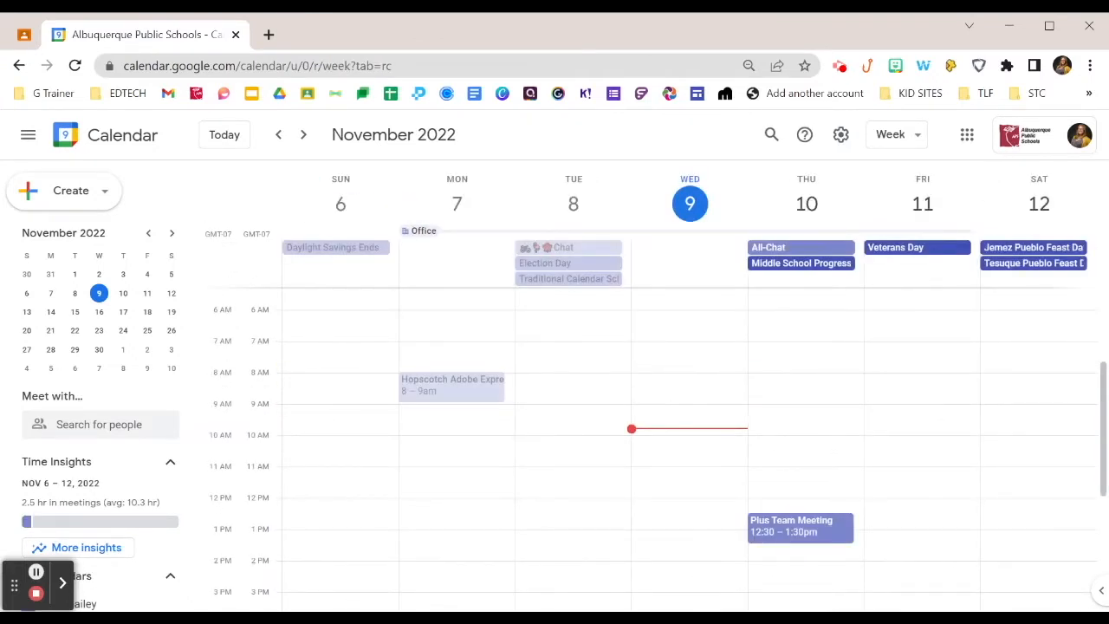
{"action": "key", "text": "m"}
{"action": "key", "text": "y"}
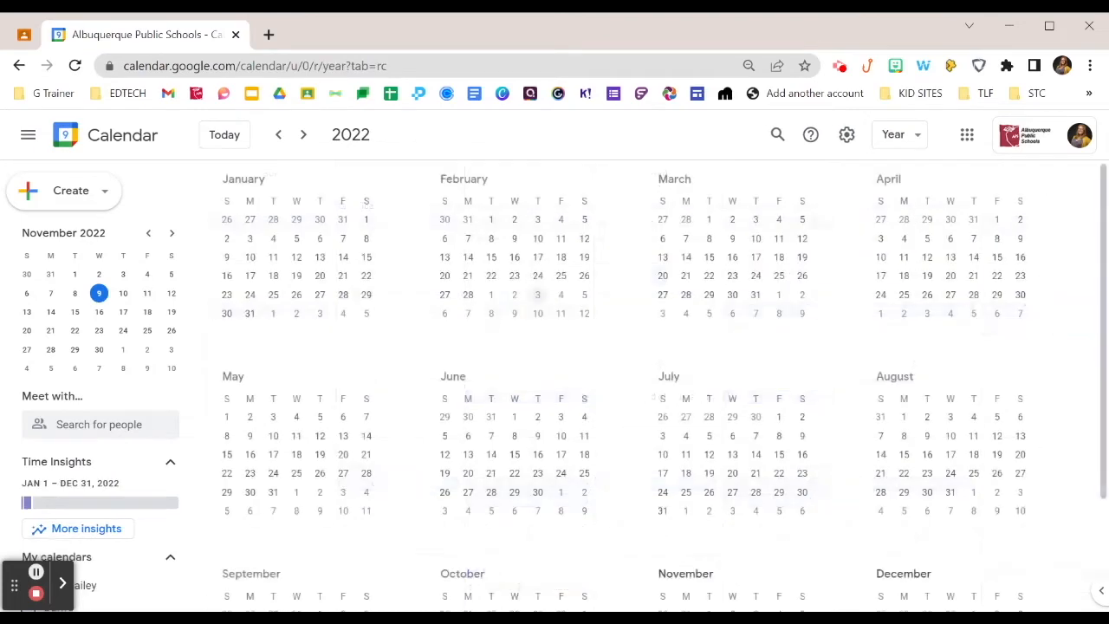
{"action": "scroll", "coordinate": [538, 301], "scroll_direction": "down", "scroll_amount": 3}
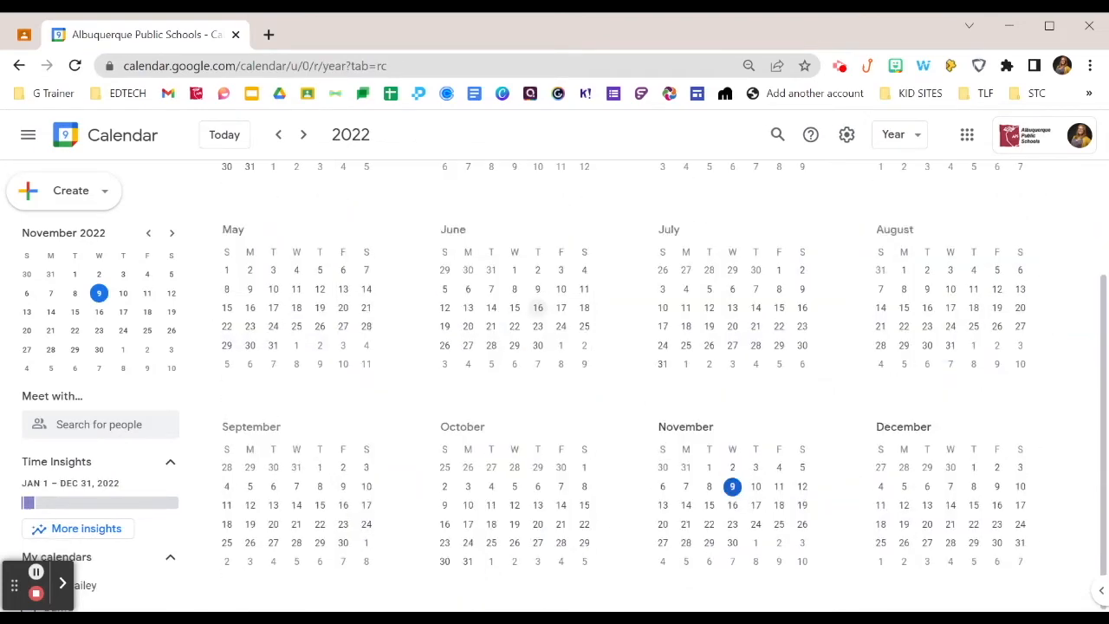
{"action": "key", "text": "d"}
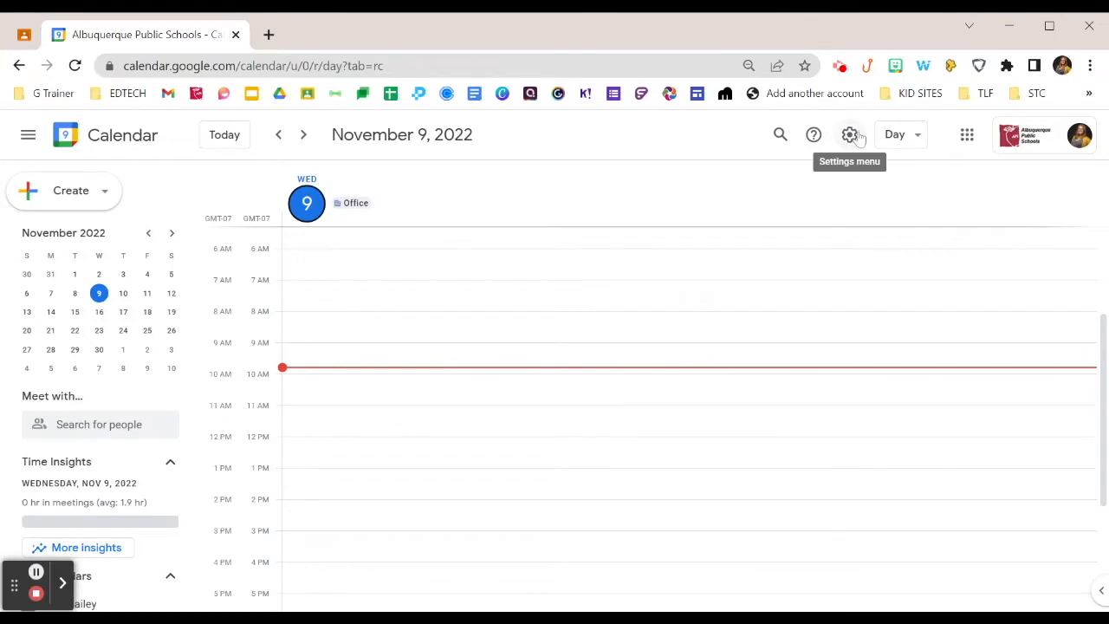
- Open the calendar's notification settings and examine the available times for showing snoozed notifications
{"action": "left_click", "coordinate": [852, 136]}
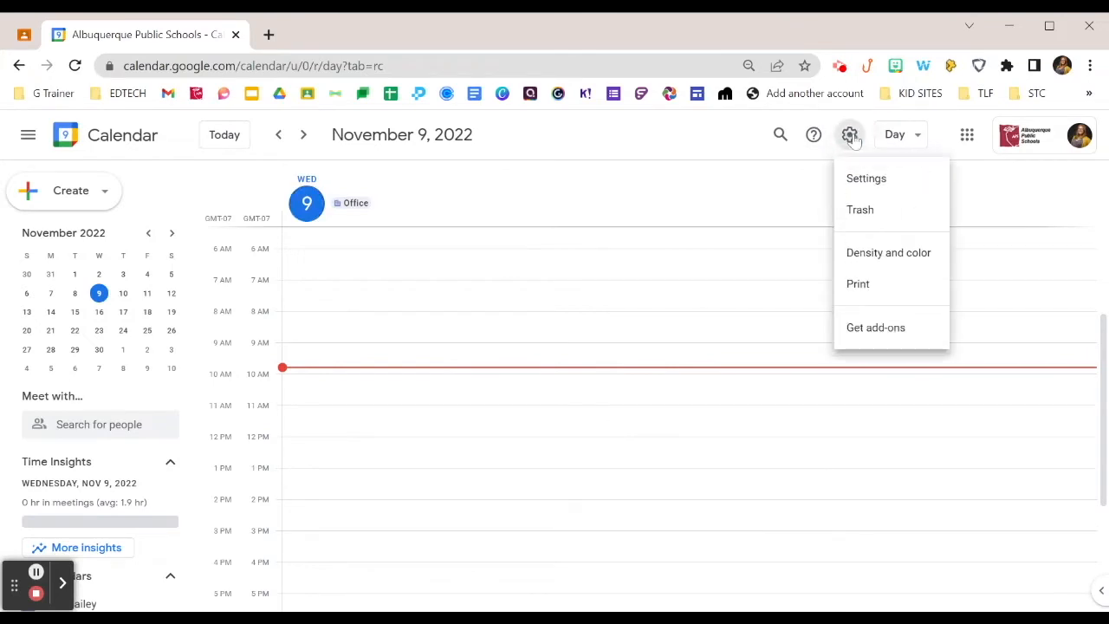
{"action": "left_click", "coordinate": [872, 178]}
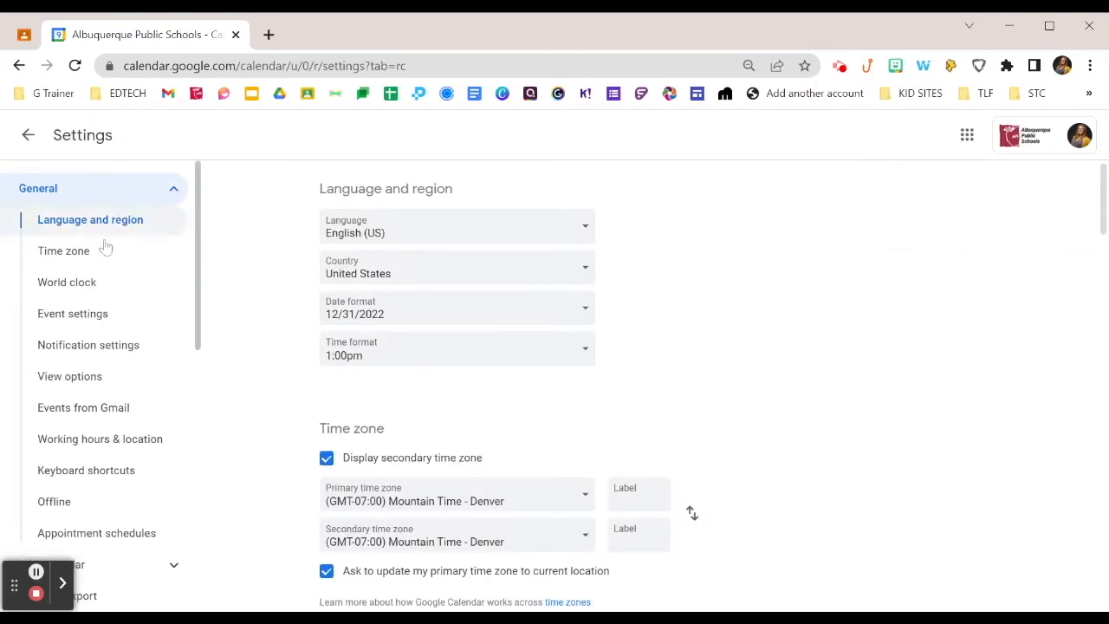
{"action": "left_click", "coordinate": [111, 346]}
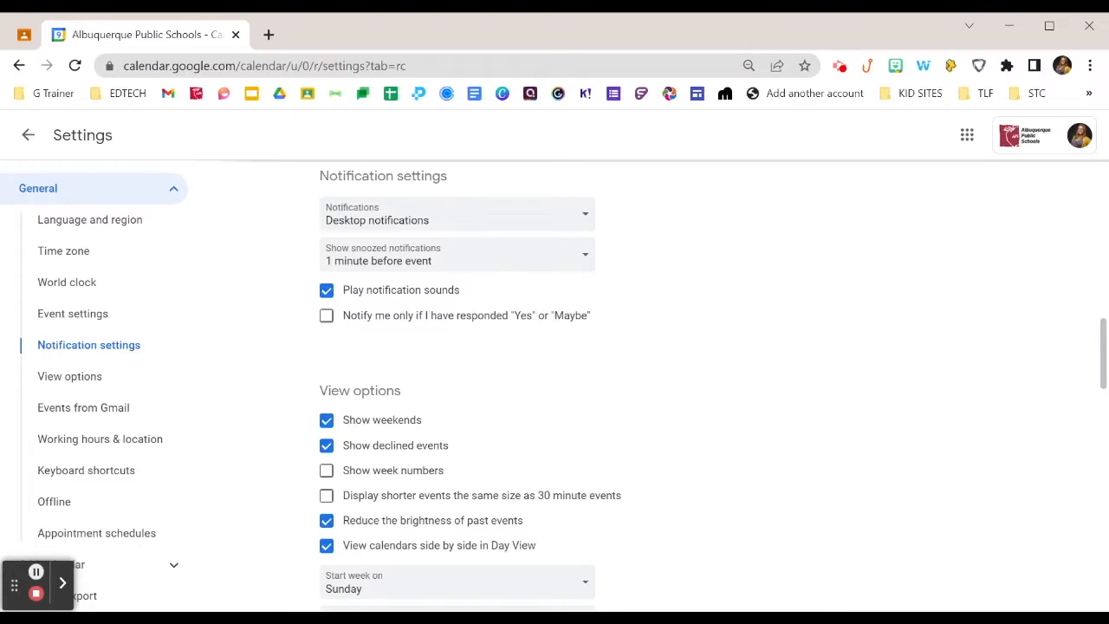
{"action": "left_click", "coordinate": [435, 260]}
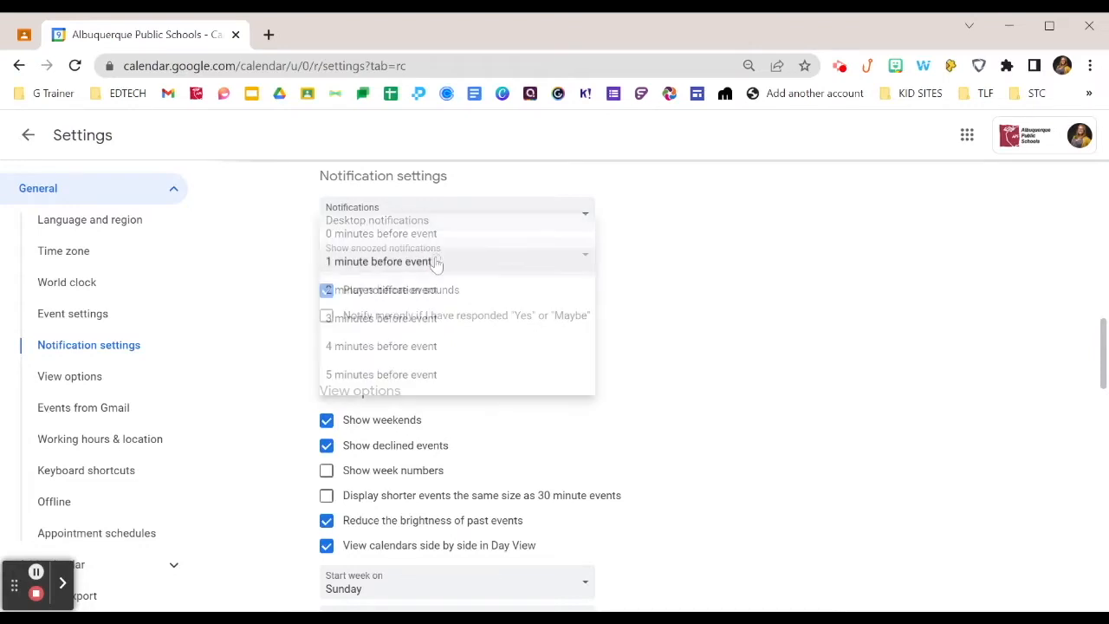
{"action": "left_click", "coordinate": [528, 257]}
- Review the View options and Events from Gmail settings, including the custom view, and return to the calendar
{"action": "scroll", "coordinate": [652, 331], "scroll_direction": "down", "scroll_amount": 2}
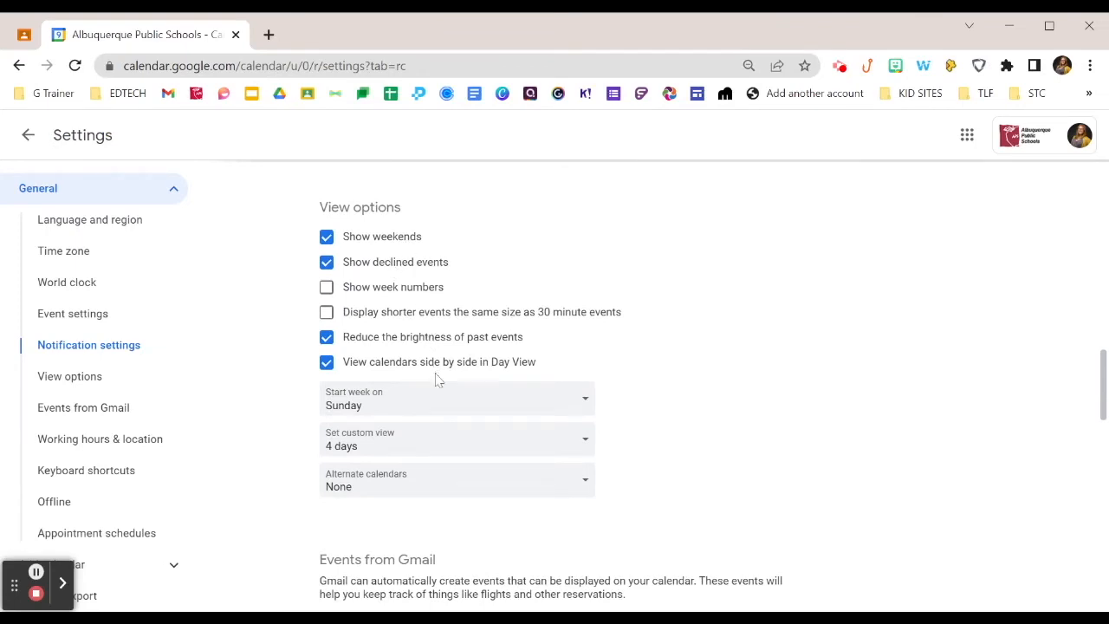
{"action": "scroll", "coordinate": [440, 411], "scroll_direction": "down", "scroll_amount": 1}
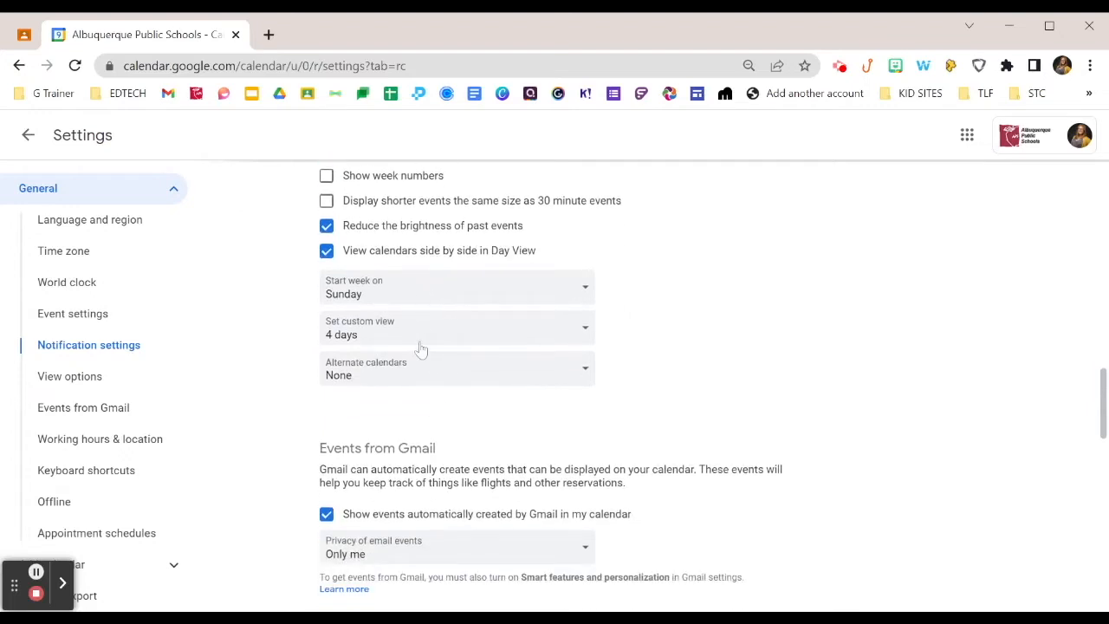
{"action": "scroll", "coordinate": [424, 371], "scroll_direction": "down", "scroll_amount": 2}
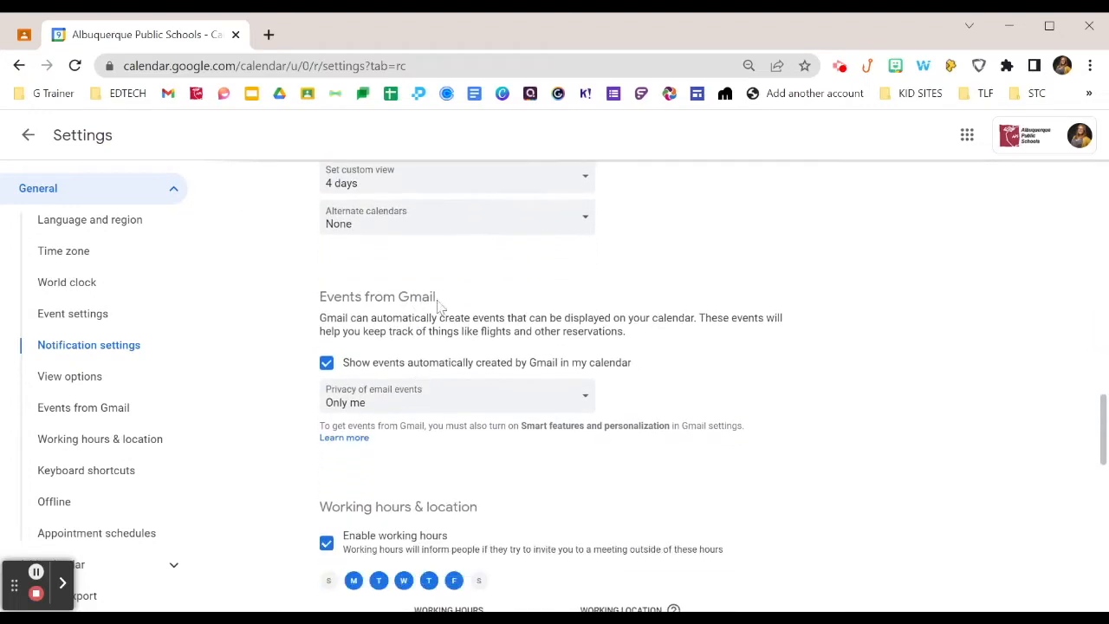
{"action": "scroll", "coordinate": [438, 299], "scroll_direction": "up", "scroll_amount": 1}
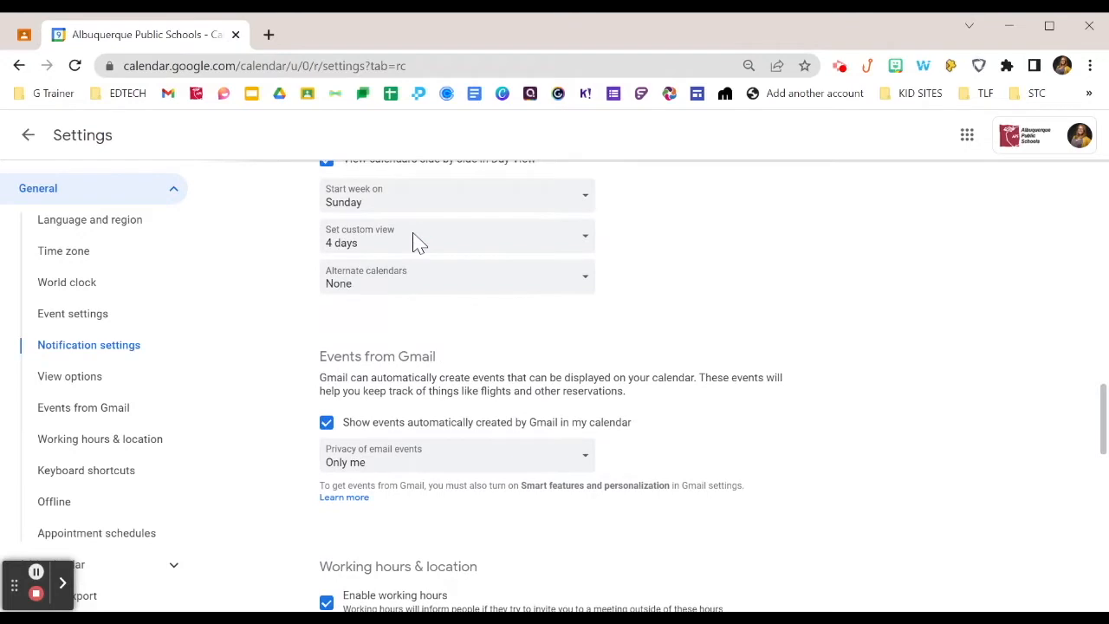
{"action": "left_click", "coordinate": [414, 242]}
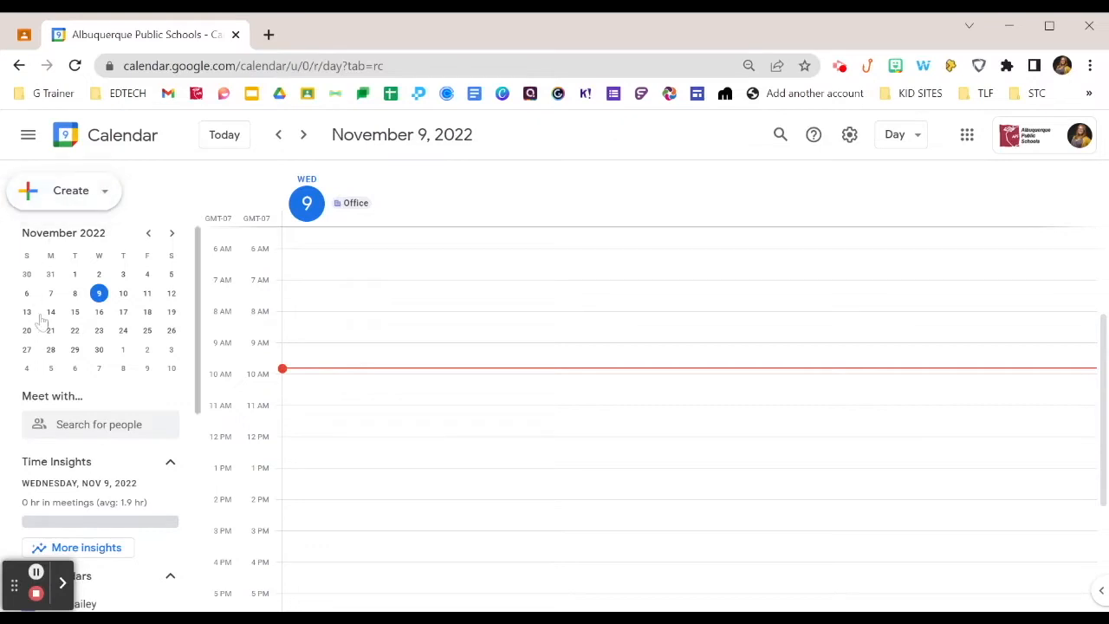
- Look over the Meet with, Time Insights and My calendars sections and activate the people search field
{"action": "scroll", "coordinate": [154, 327], "scroll_direction": "down", "scroll_amount": 2}
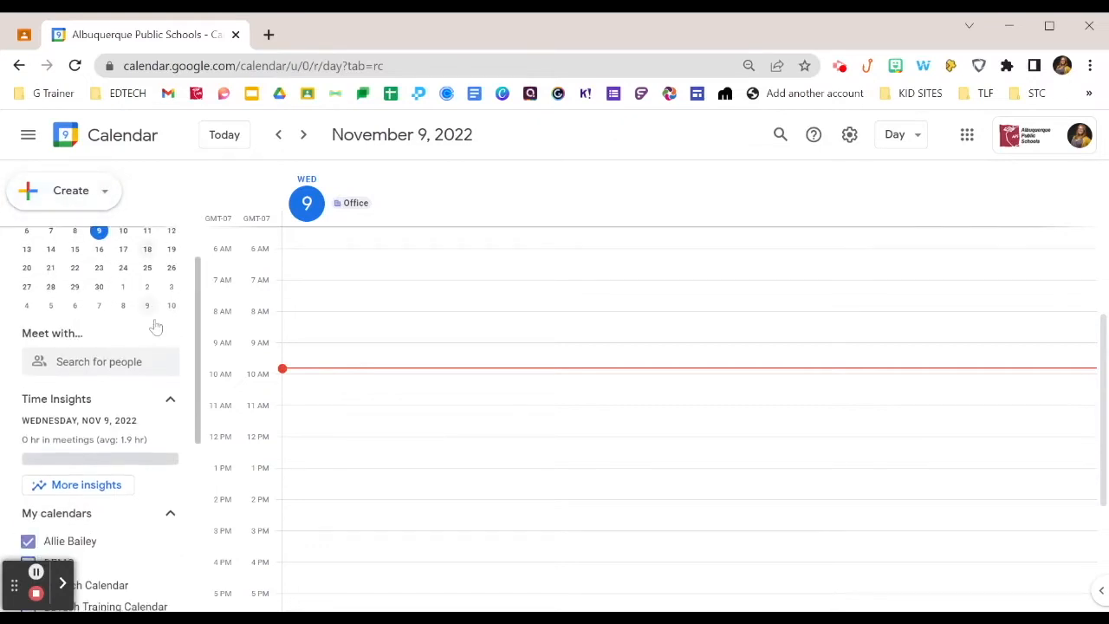
{"action": "left_click", "coordinate": [154, 329]}
{"action": "scroll", "coordinate": [147, 334], "scroll_direction": "up", "scroll_amount": 2}
{"action": "scroll", "coordinate": [103, 338], "scroll_direction": "down", "scroll_amount": 1}
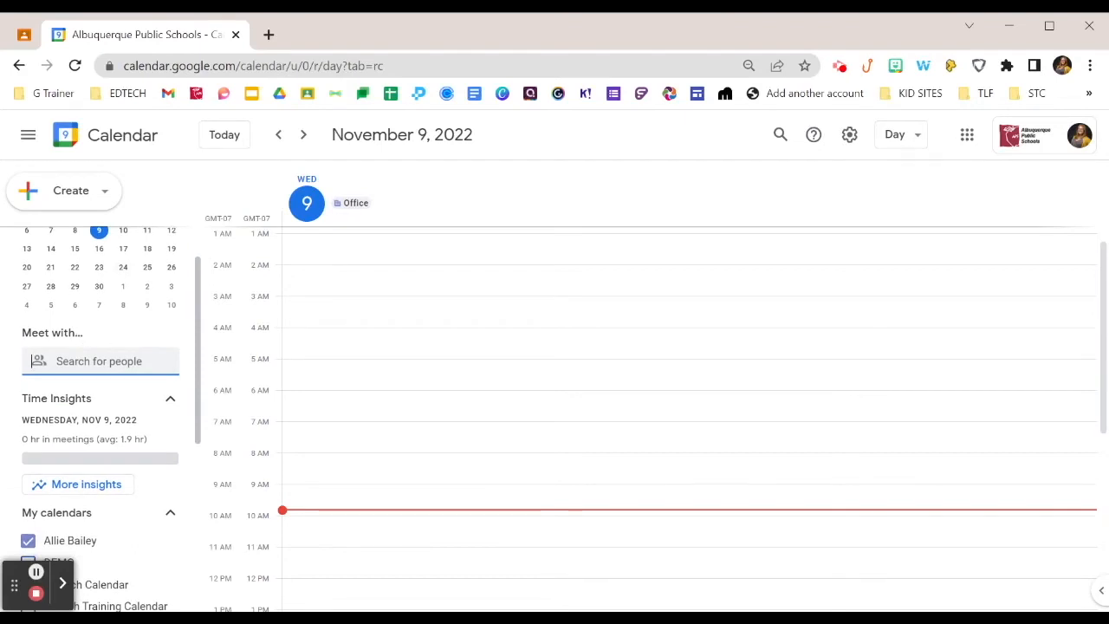
- Check a suggested colleague's availability for the day through Meet with, and remove the colleague again
{"action": "left_click", "coordinate": [83, 361]}
{"action": "left_click", "coordinate": [94, 463]}
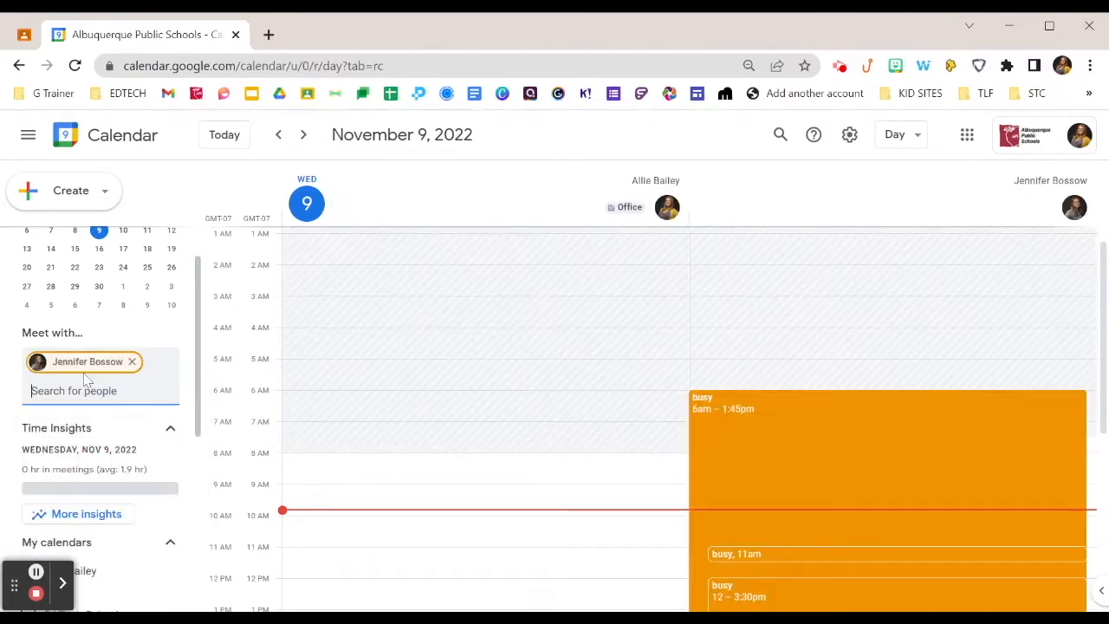
{"action": "scroll", "coordinate": [812, 483], "scroll_direction": "down", "scroll_amount": 2}
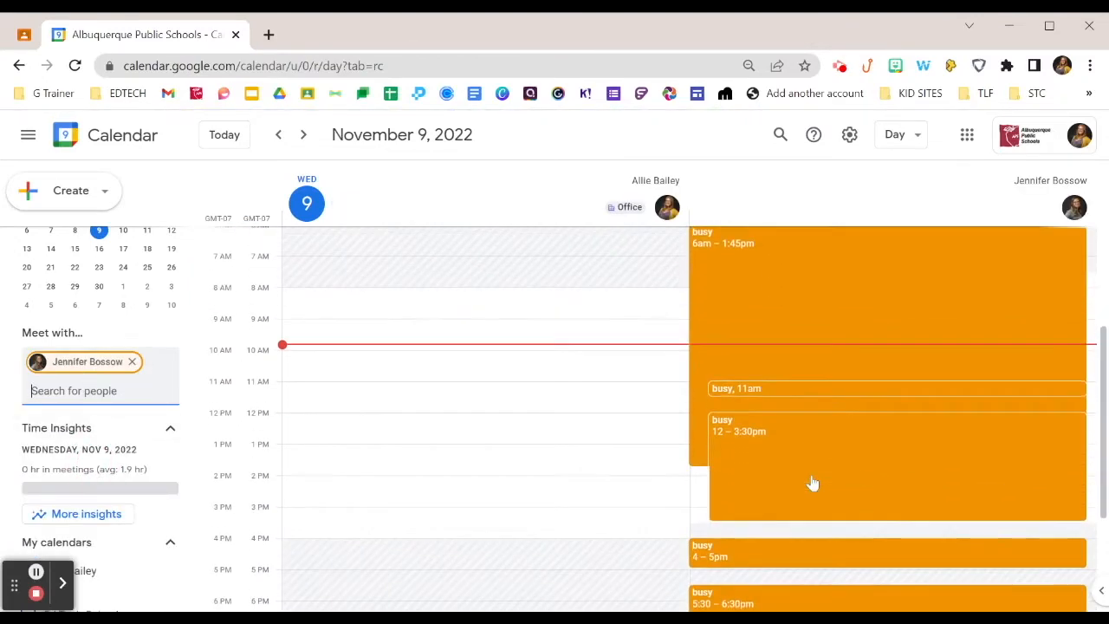
{"action": "scroll", "coordinate": [811, 482], "scroll_direction": "down", "scroll_amount": 2}
{"action": "scroll", "coordinate": [812, 483], "scroll_direction": "up", "scroll_amount": 2}
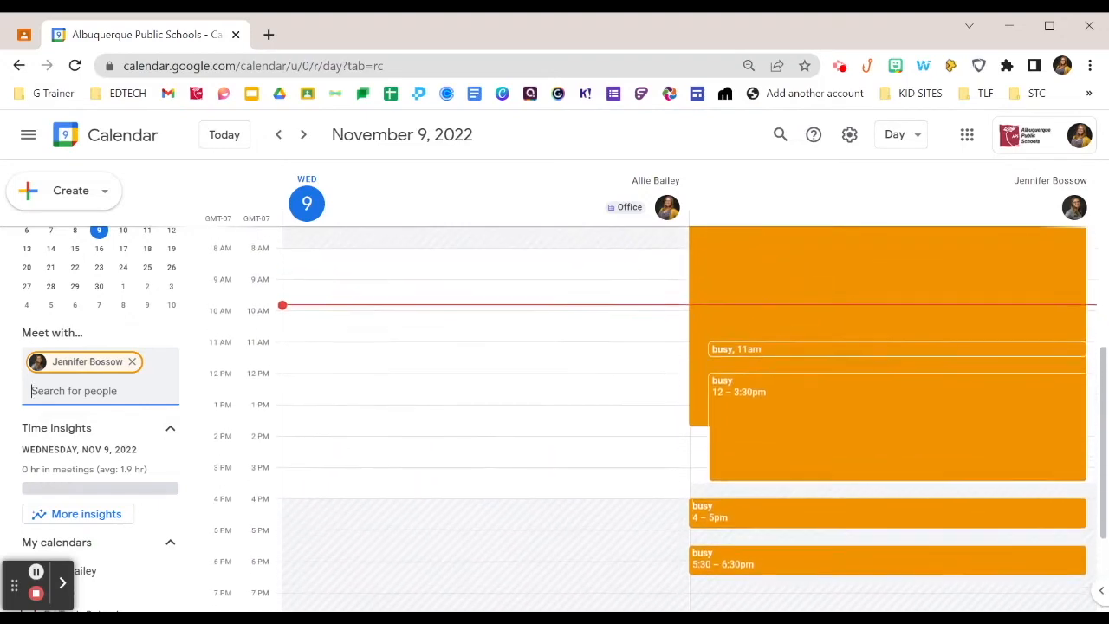
{"action": "scroll", "coordinate": [658, 415], "scroll_direction": "up", "scroll_amount": 1}
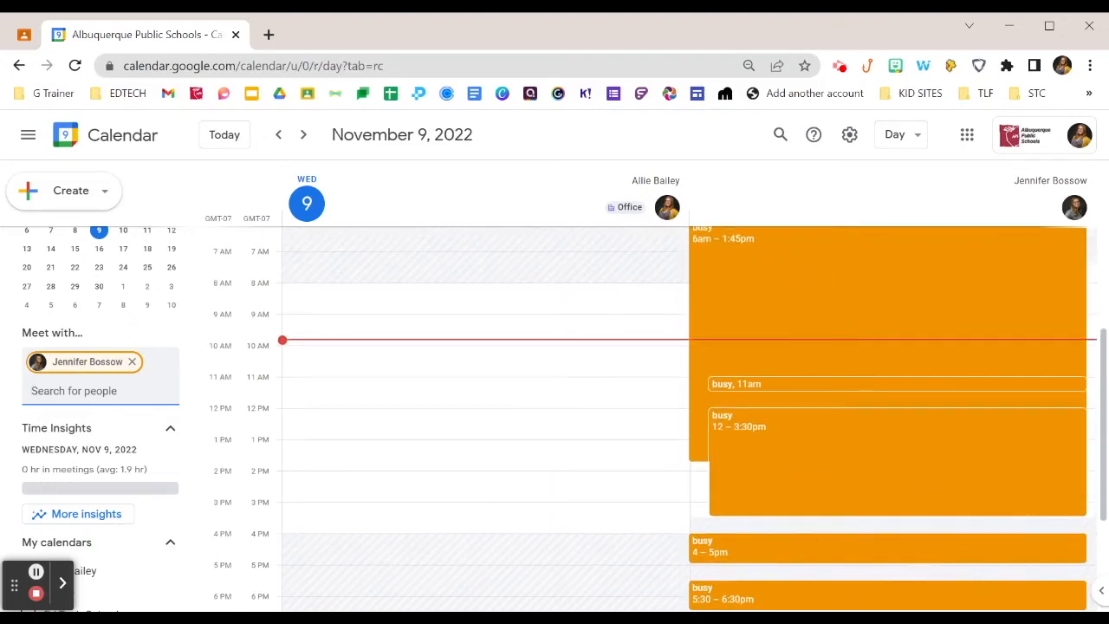
{"action": "left_click", "coordinate": [131, 361]}
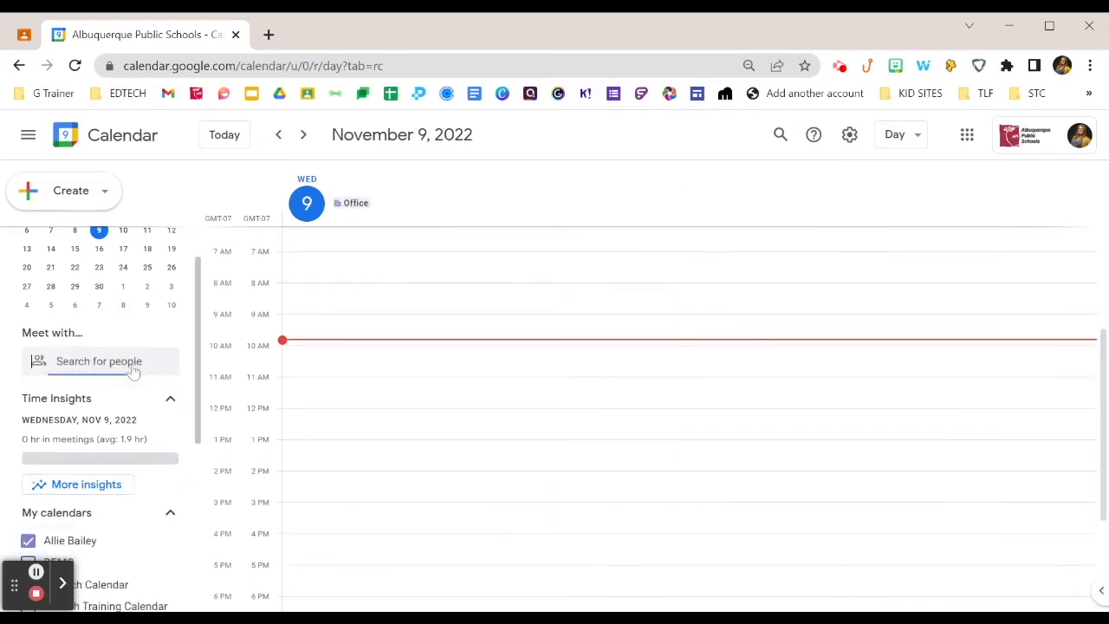
- Examine the calendars listed under My calendars and Other calendars
{"action": "scroll", "coordinate": [147, 438], "scroll_direction": "down", "scroll_amount": 2}
{"action": "mouse_move", "coordinate": [148, 440]}
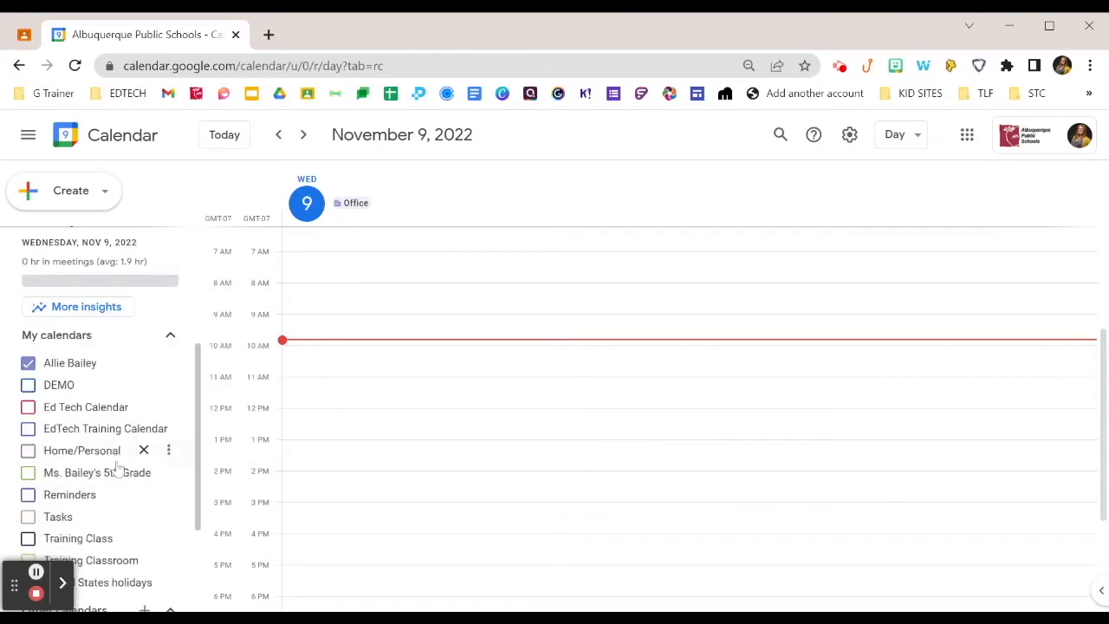
{"action": "scroll", "coordinate": [109, 460], "scroll_direction": "down", "scroll_amount": 2}
{"action": "scroll", "coordinate": [111, 459], "scroll_direction": "down", "scroll_amount": 1}
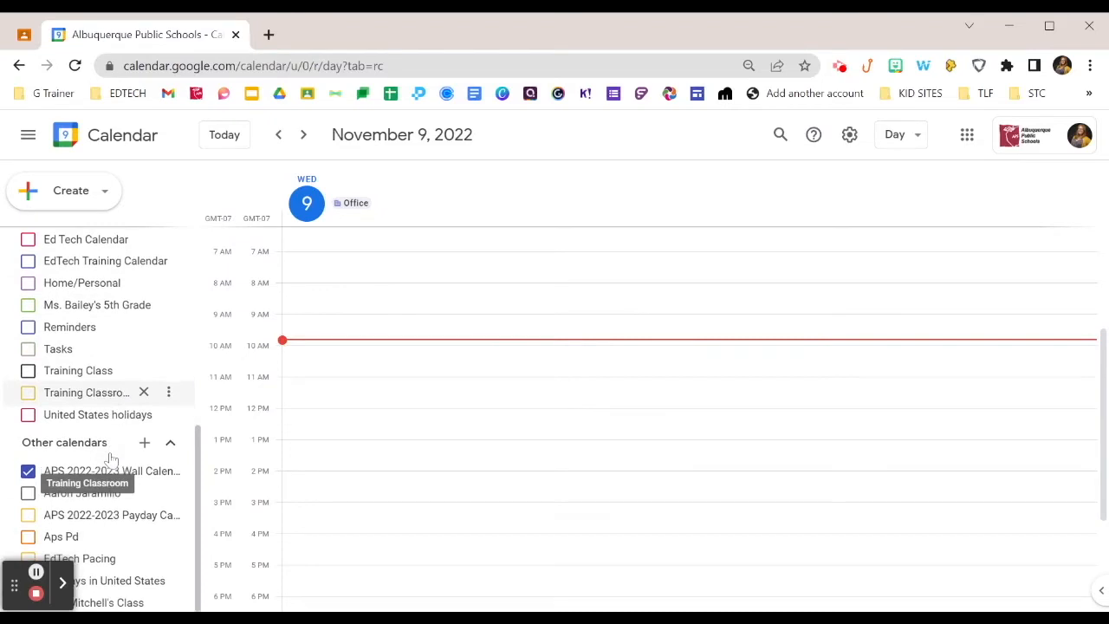
{"action": "scroll", "coordinate": [111, 459], "scroll_direction": "up", "scroll_amount": 2}
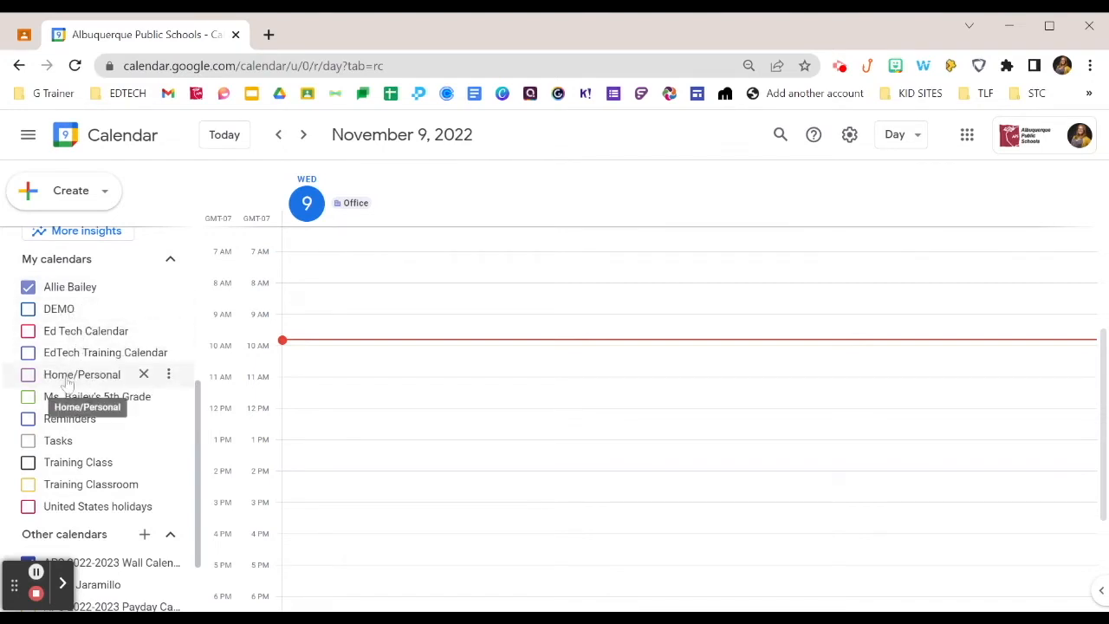
{"action": "scroll", "coordinate": [69, 407], "scroll_direction": "down", "scroll_amount": 1}
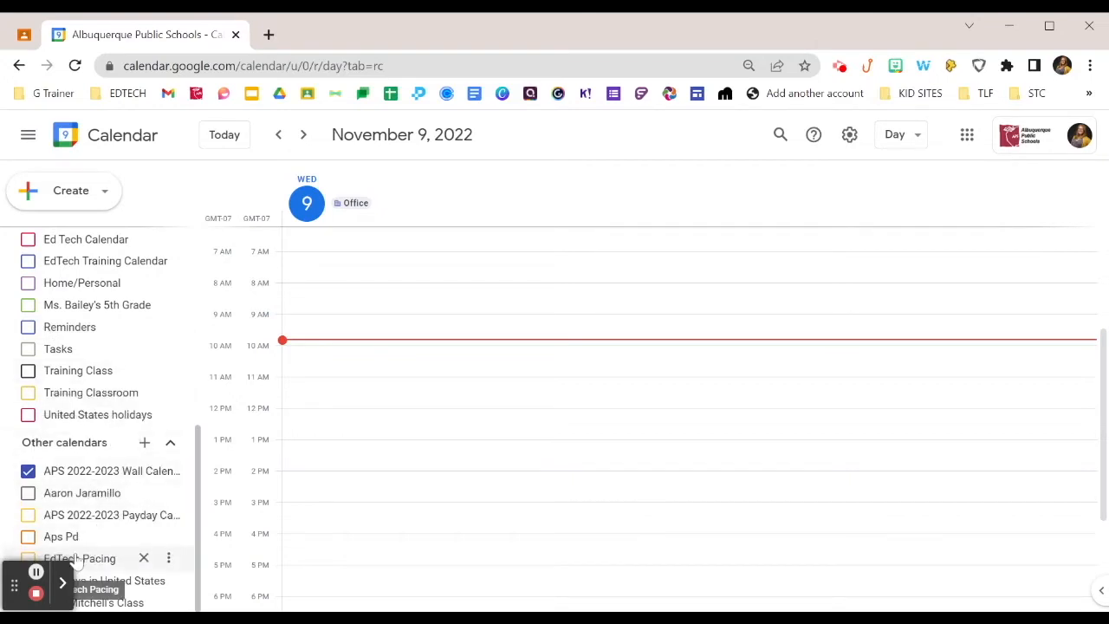
{"action": "left_click_drag", "start_coordinate": [16, 589], "coordinate": [1064, 589]}
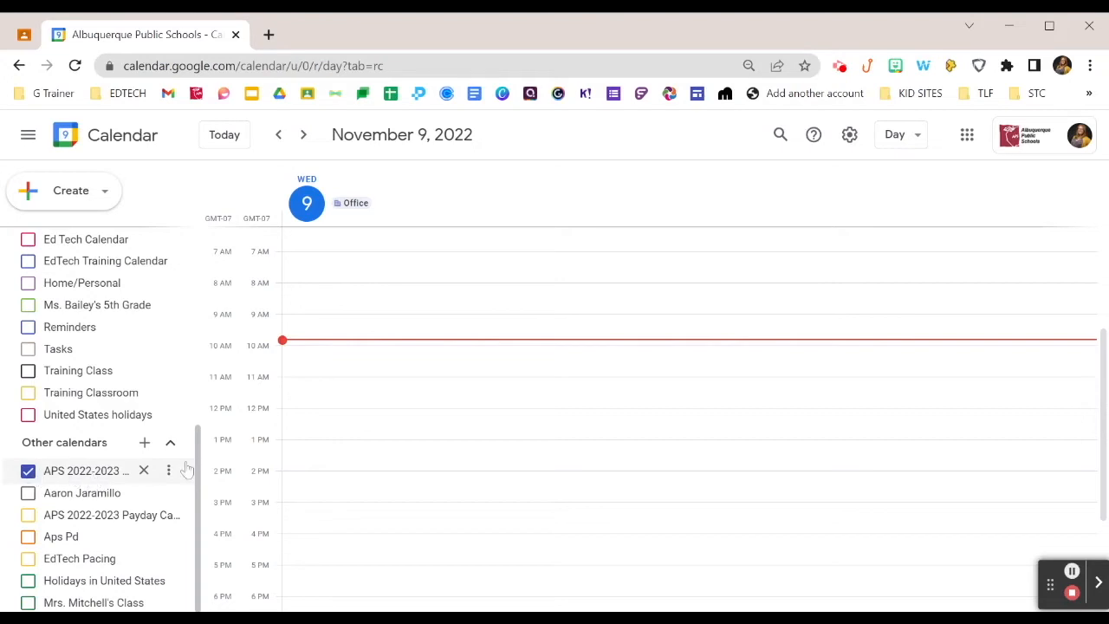
- Switch to Week view and change the APS 2022-2023 Wall Calendar's color to Grape
{"action": "scroll", "coordinate": [413, 477], "scroll_direction": "up", "scroll_amount": 3}
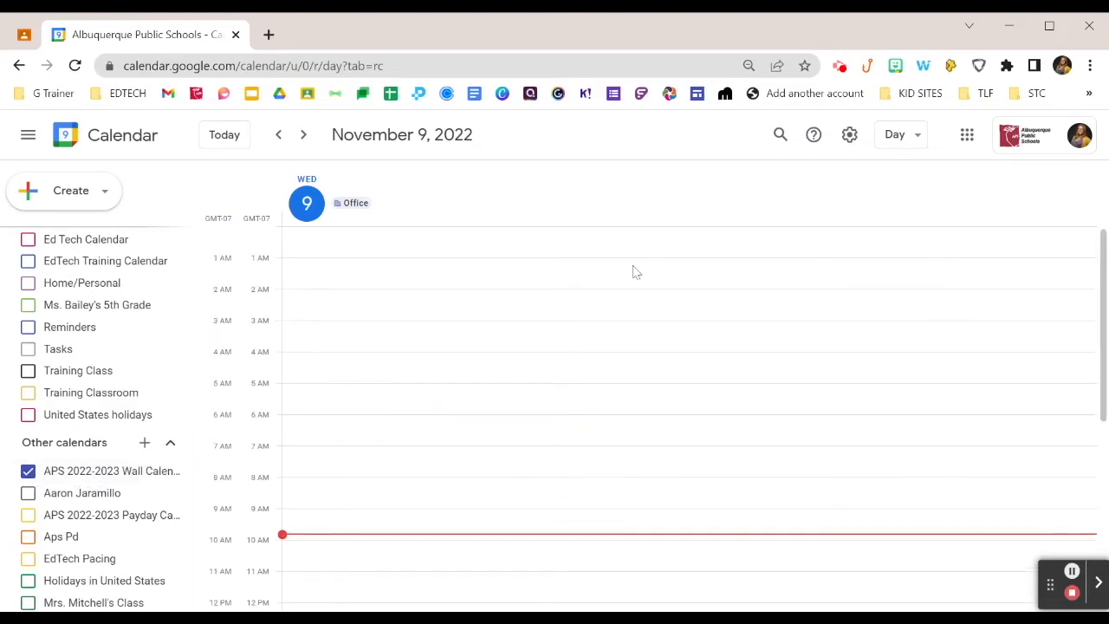
{"action": "key", "text": "w"}
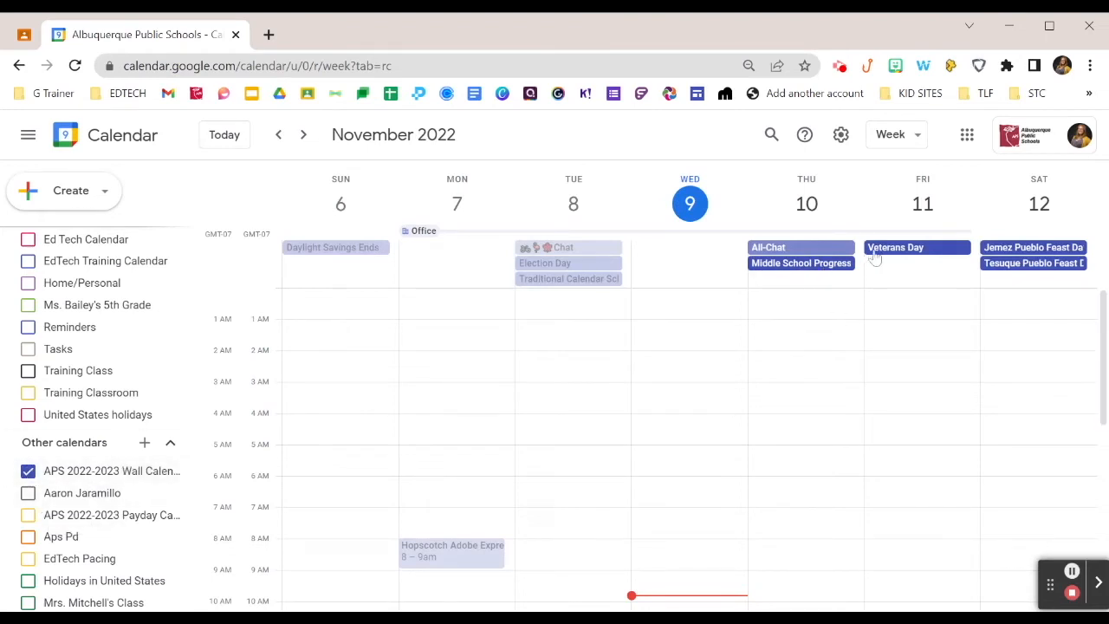
{"action": "left_click", "coordinate": [168, 470]}
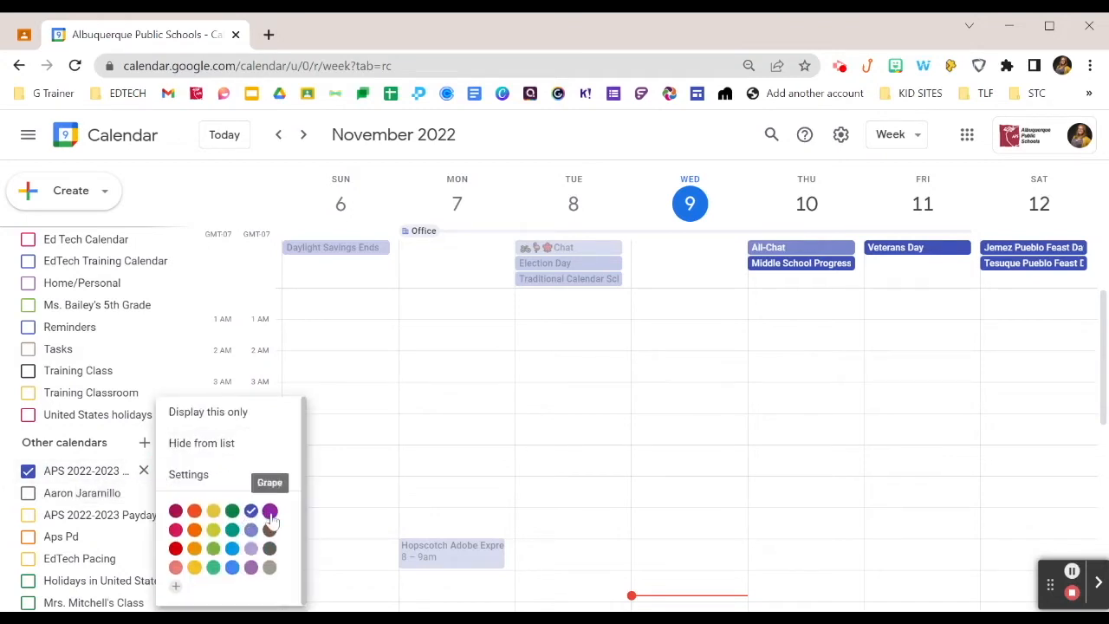
{"action": "left_click", "coordinate": [269, 512]}
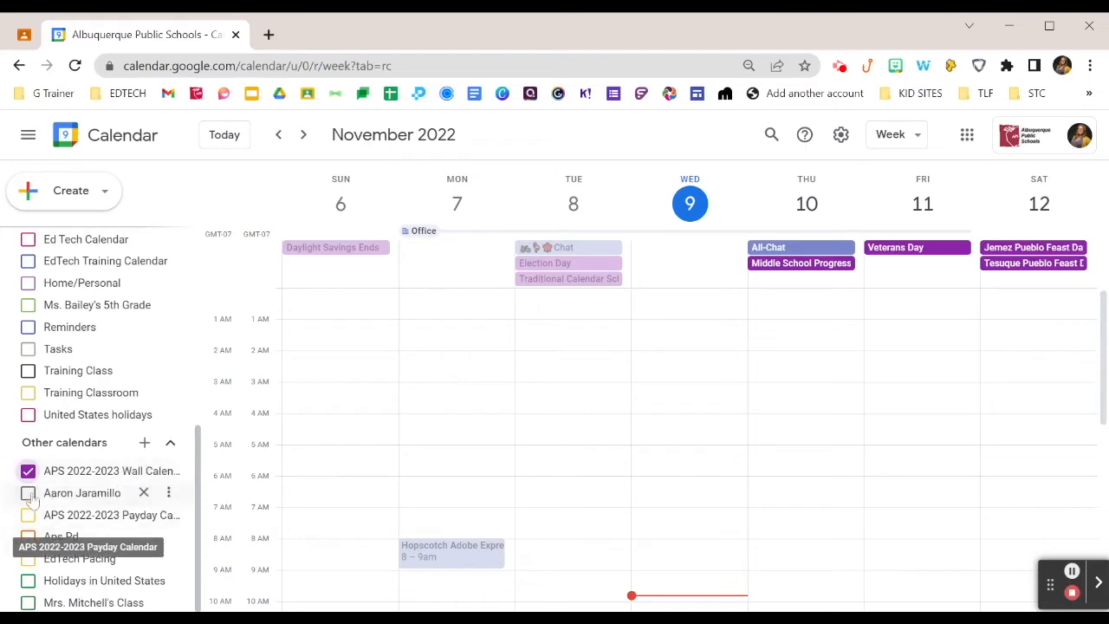
- Review the Subscribe to calendar and From URL options for adding other calendars, and return to the calendar
{"action": "left_click", "coordinate": [146, 443]}
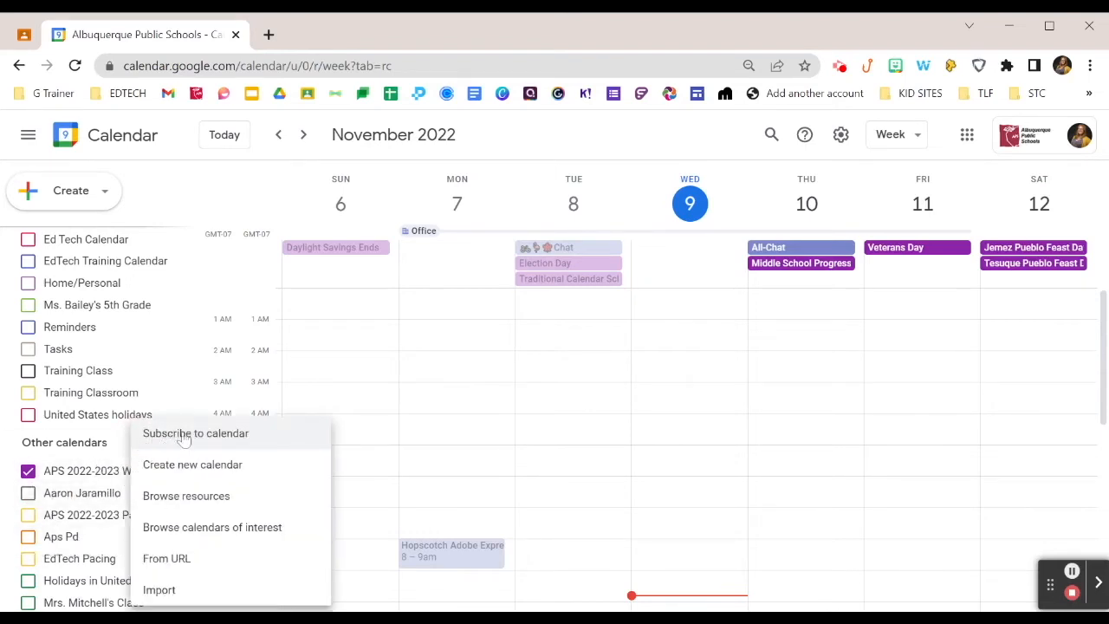
{"action": "left_click", "coordinate": [147, 434]}
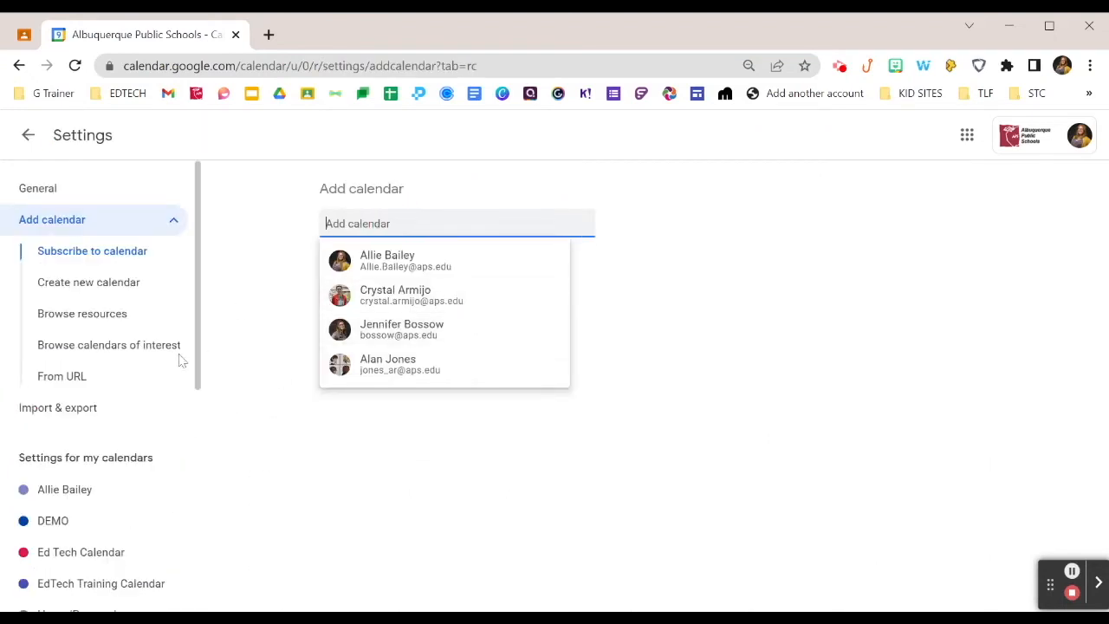
{"action": "left_click", "coordinate": [49, 378]}
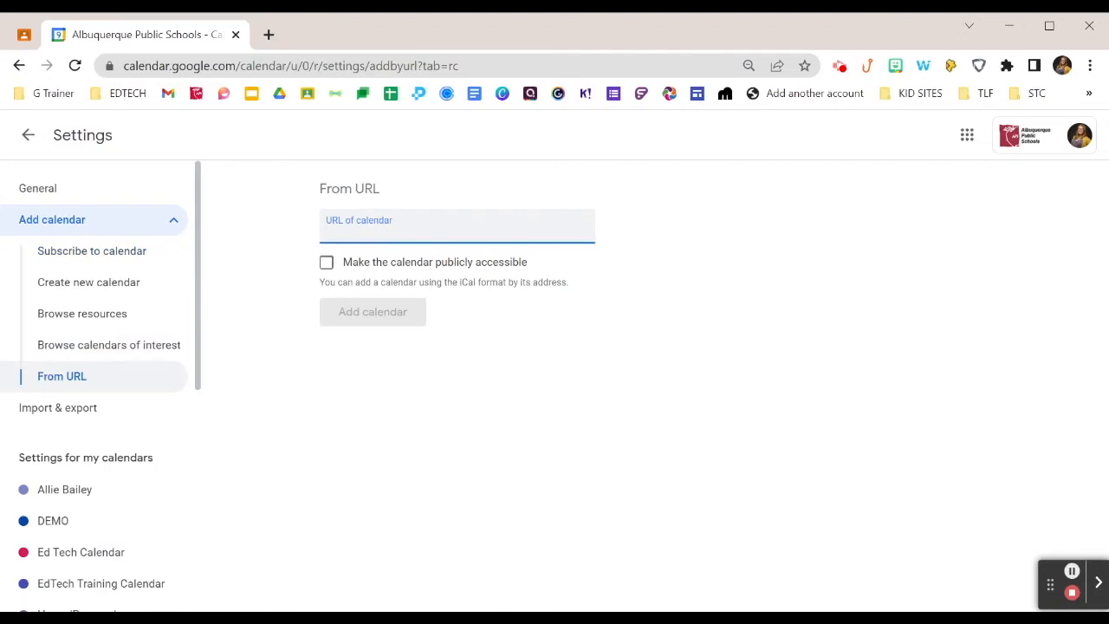
{"action": "left_click", "coordinate": [28, 134]}
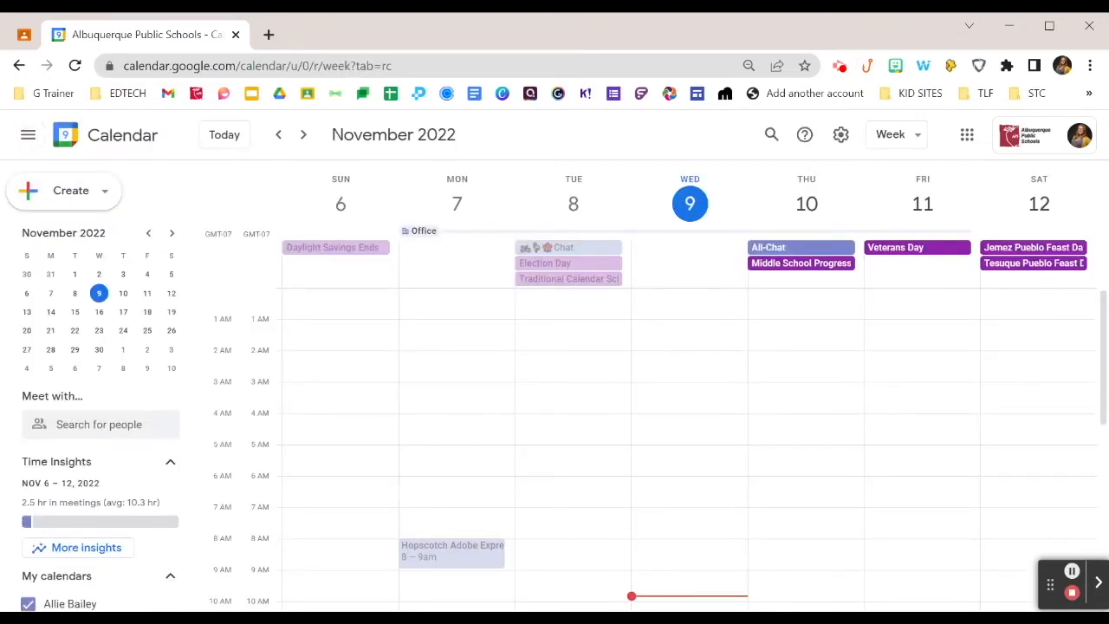
- Create a new event, open its full options and title it "Practice Session"
{"action": "left_click", "coordinate": [67, 195]}
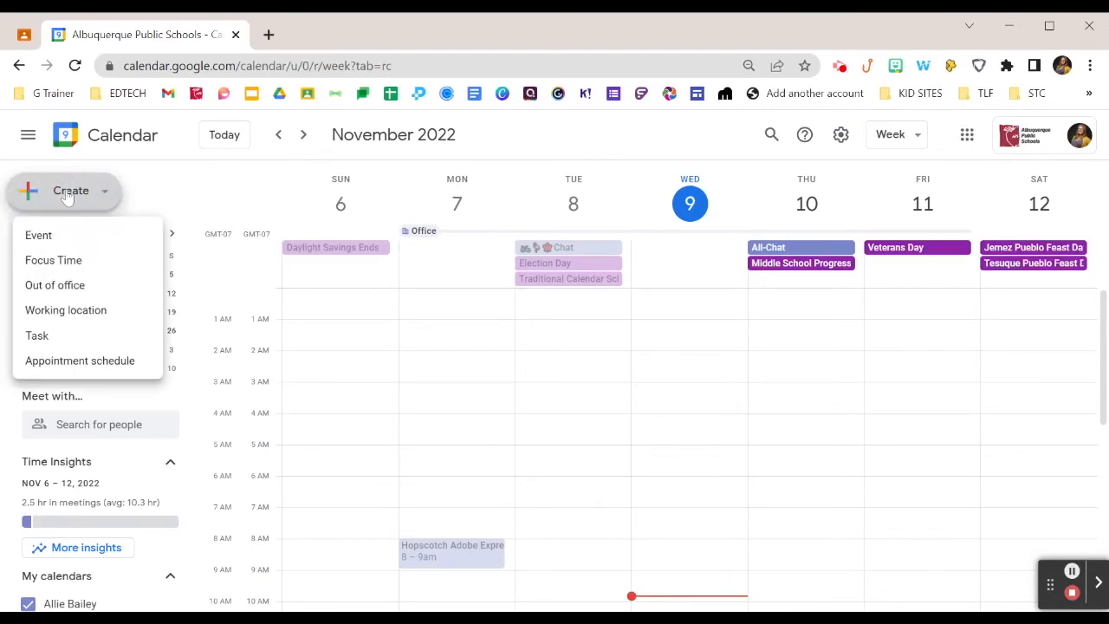
{"action": "left_click", "coordinate": [38, 236]}
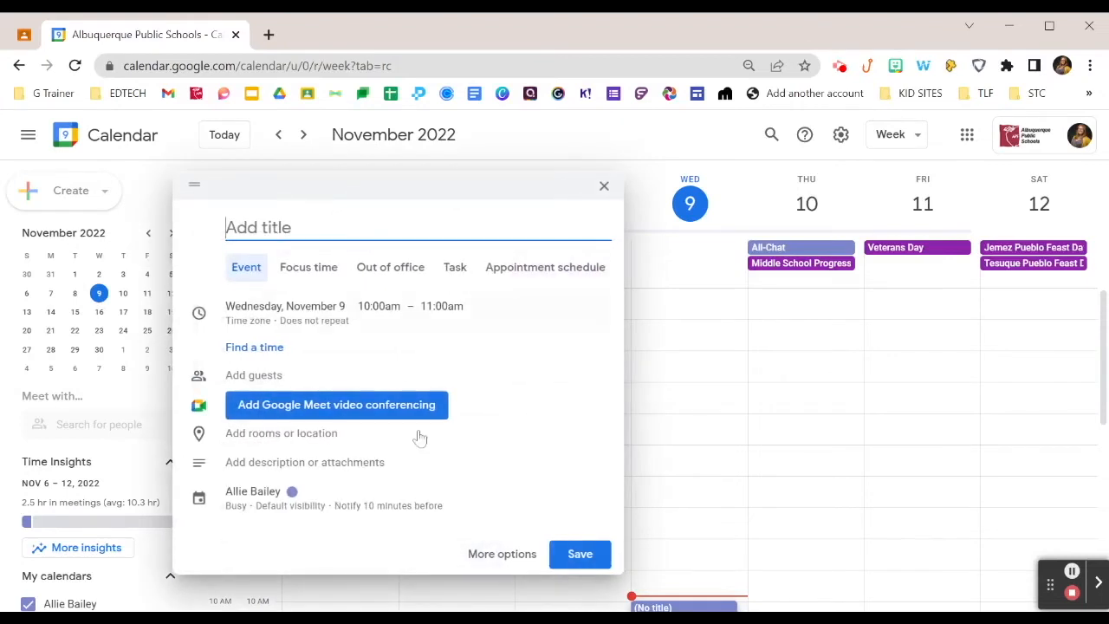
{"action": "left_click", "coordinate": [511, 559]}
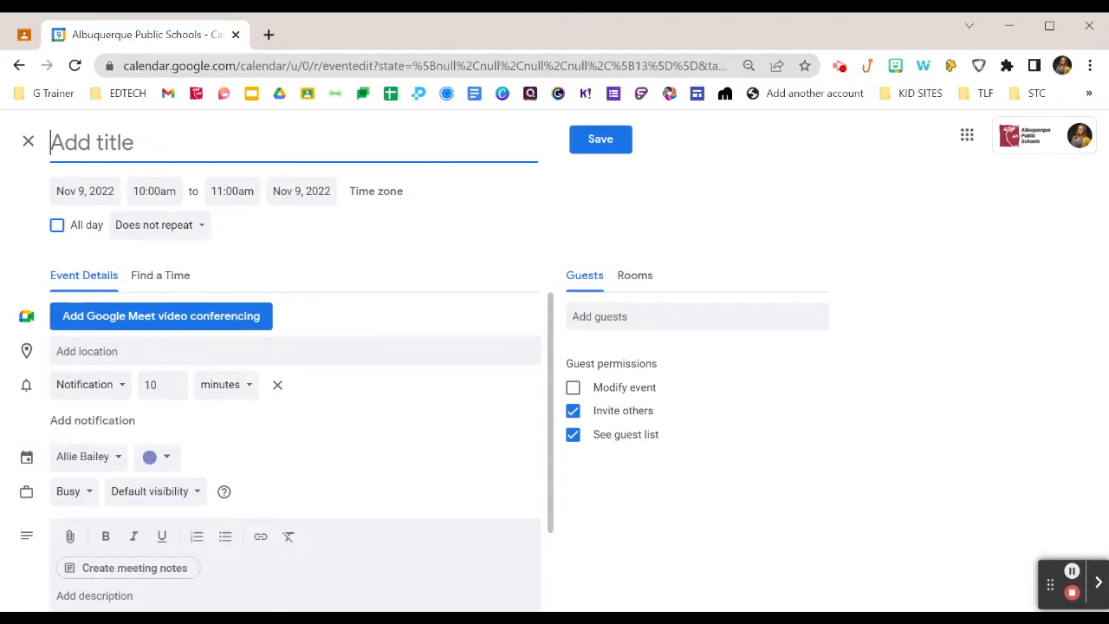
{"action": "type", "text": "Practice"}
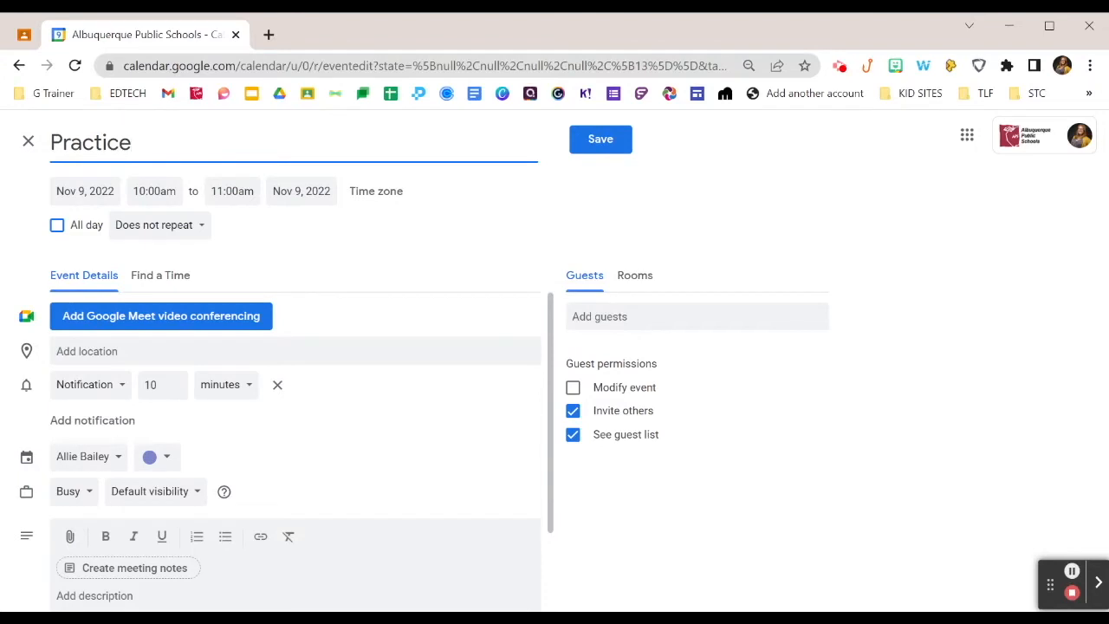
{"action": "type", "text": " Session"}
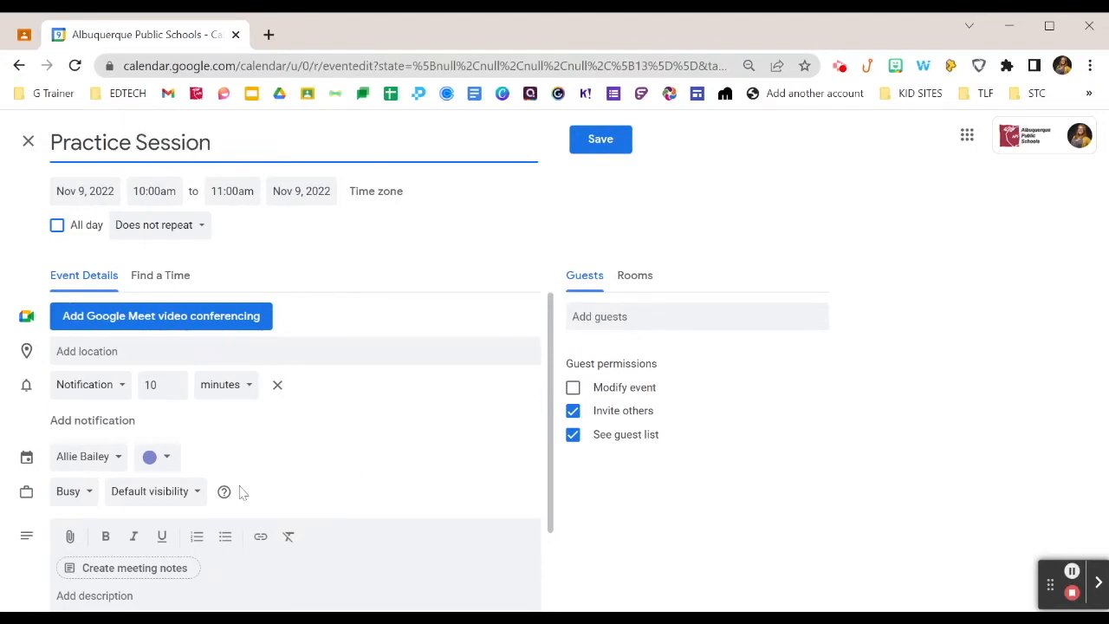
- Review the event's date, time and repeat choices, including the custom recurrence settings, without changing them
{"action": "key", "text": "Tab"}
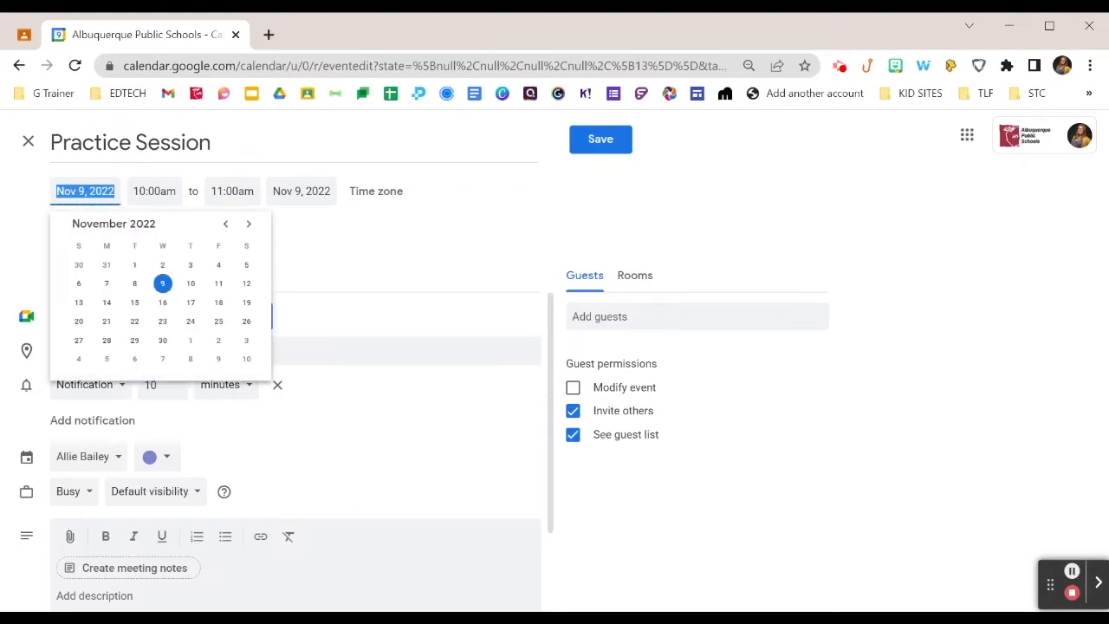
{"action": "key", "text": "Tab"}
{"action": "key", "text": "Tab"}
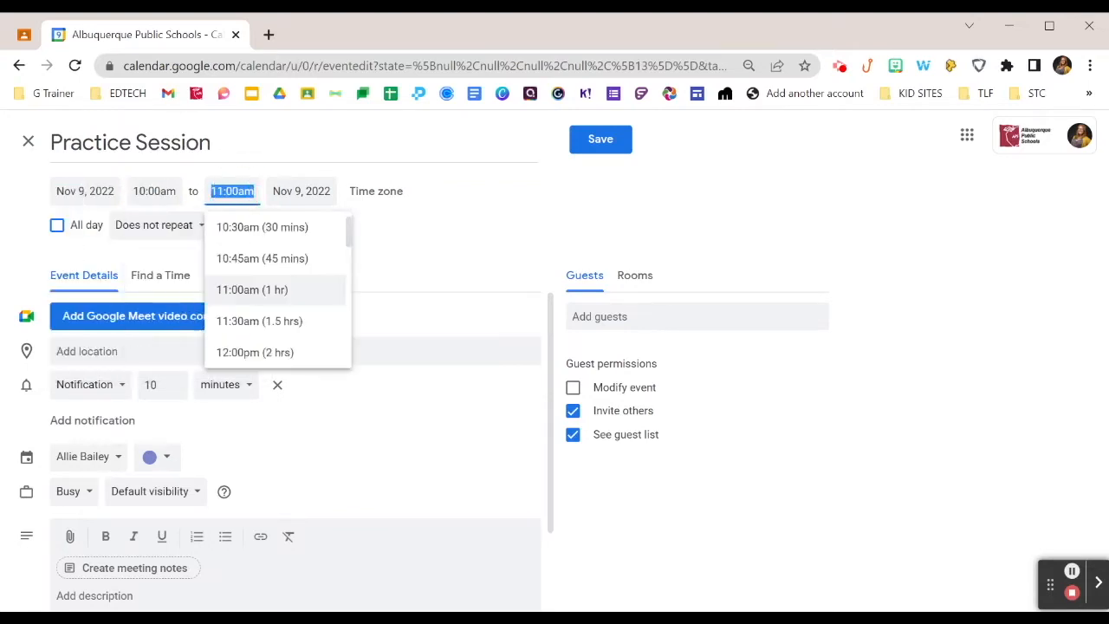
{"action": "left_click", "coordinate": [143, 251]}
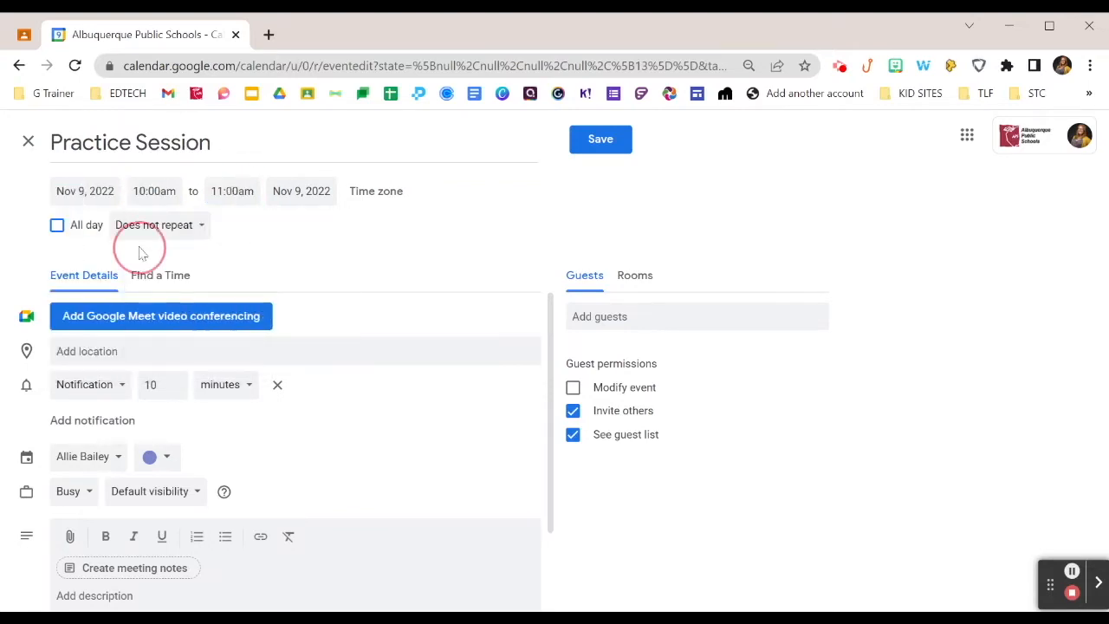
{"action": "left_click", "coordinate": [194, 229]}
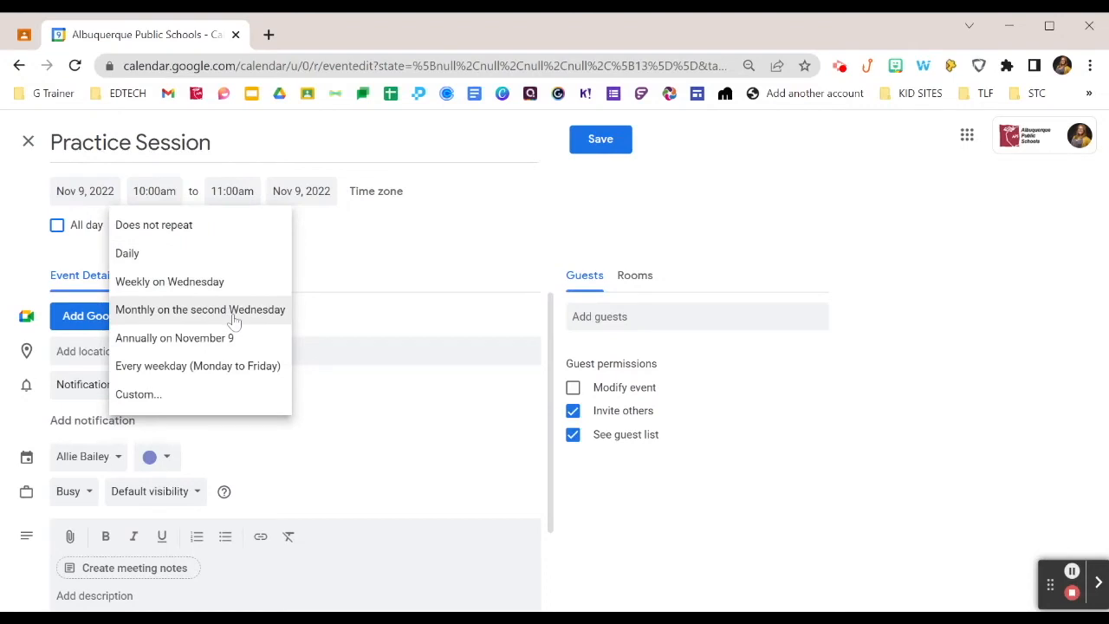
{"action": "left_click", "coordinate": [163, 396]}
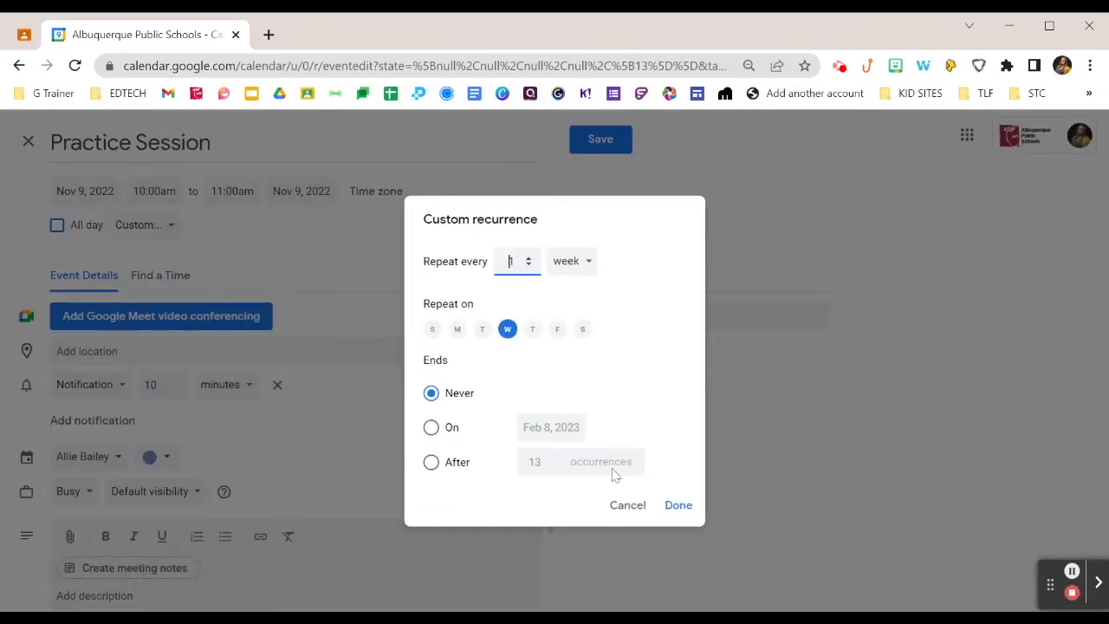
{"action": "left_click", "coordinate": [627, 505]}
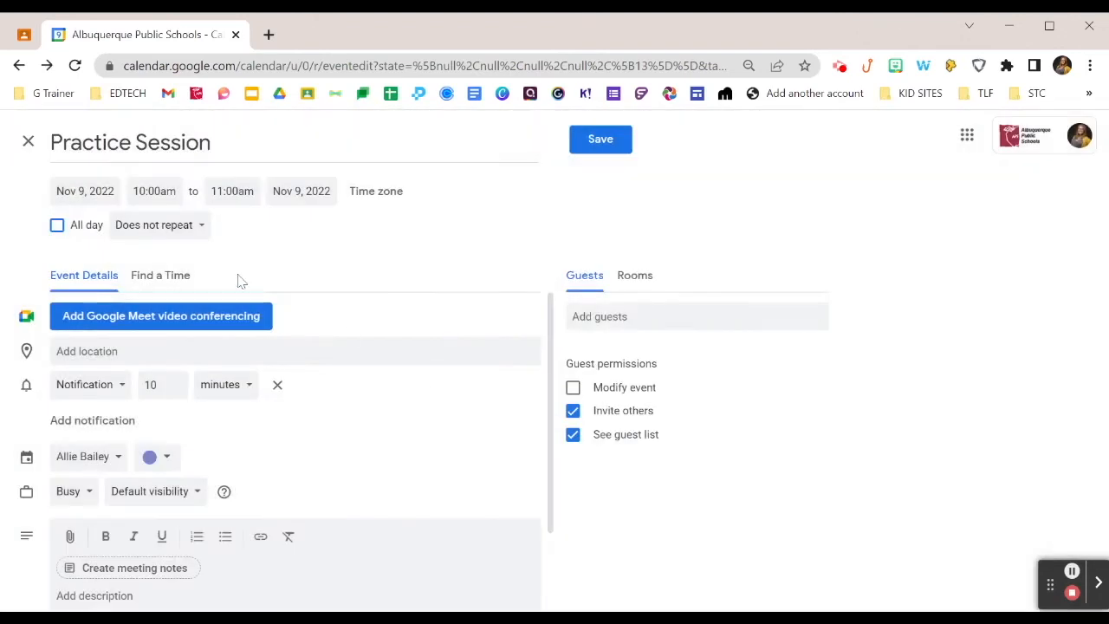
- Add Google Meet video conferencing and a second notification by email 1 day before the event
{"action": "left_click", "coordinate": [167, 320]}
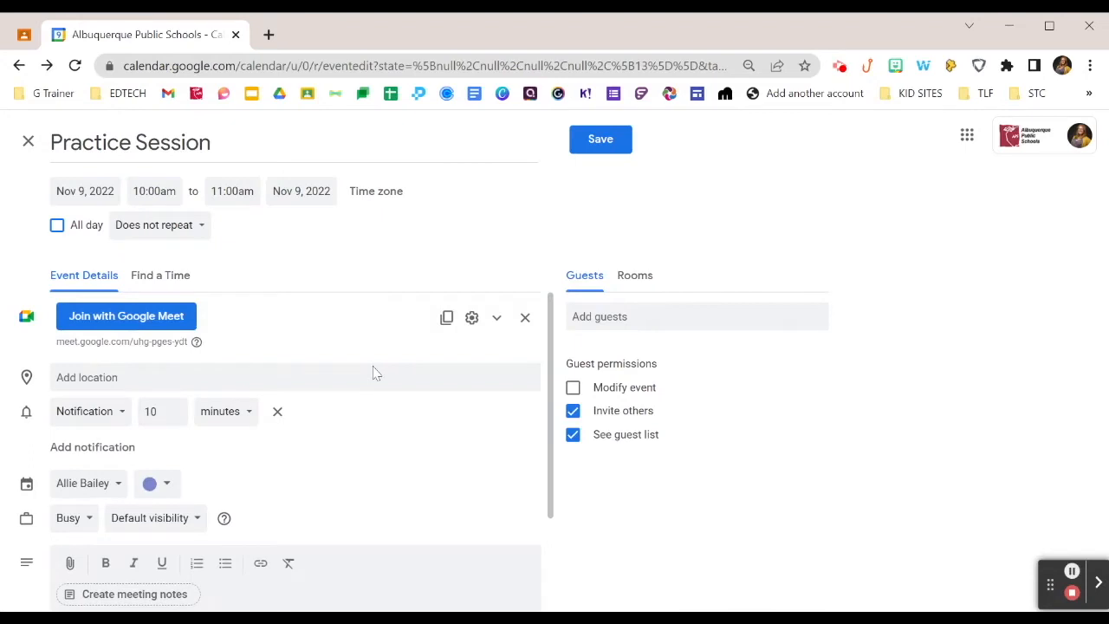
{"action": "left_click", "coordinate": [373, 371]}
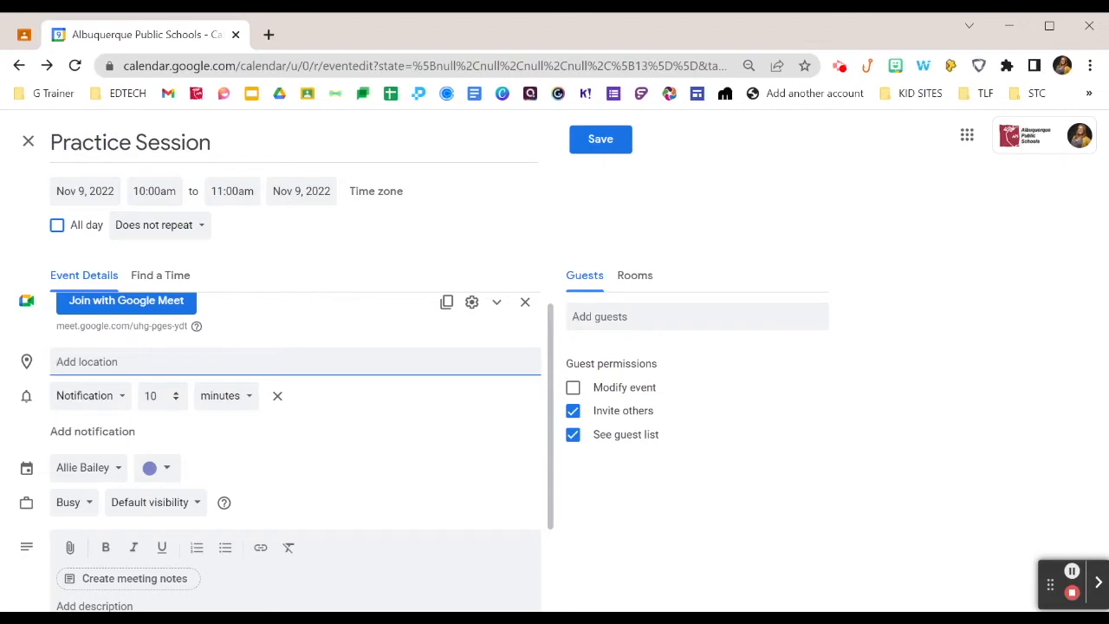
{"action": "left_click", "coordinate": [108, 431]}
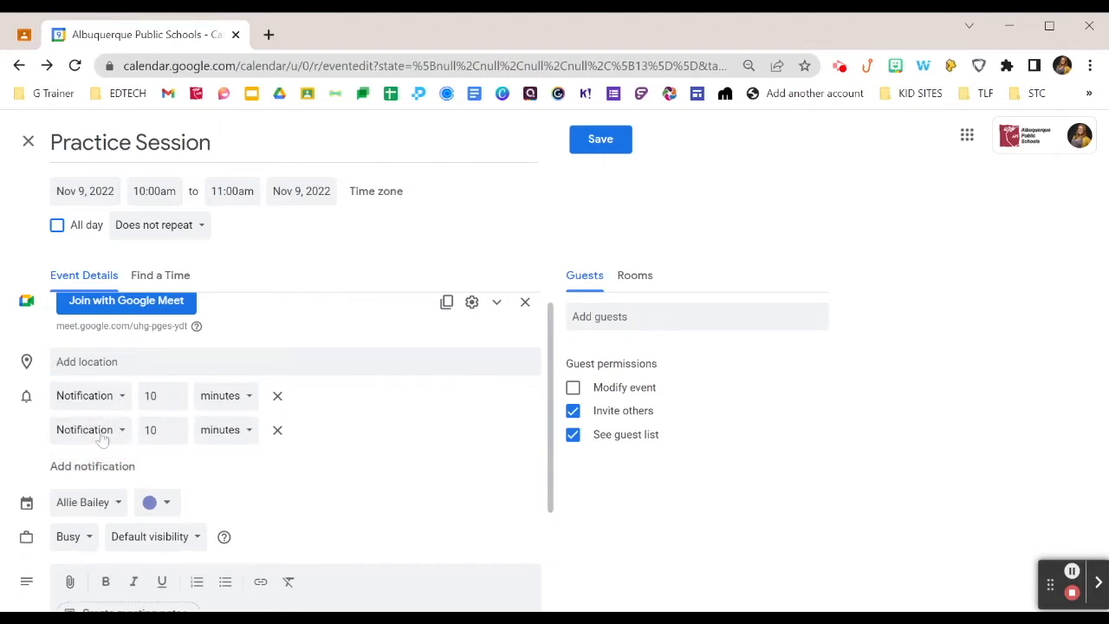
{"action": "left_click", "coordinate": [102, 437]}
{"action": "left_click", "coordinate": [74, 401]}
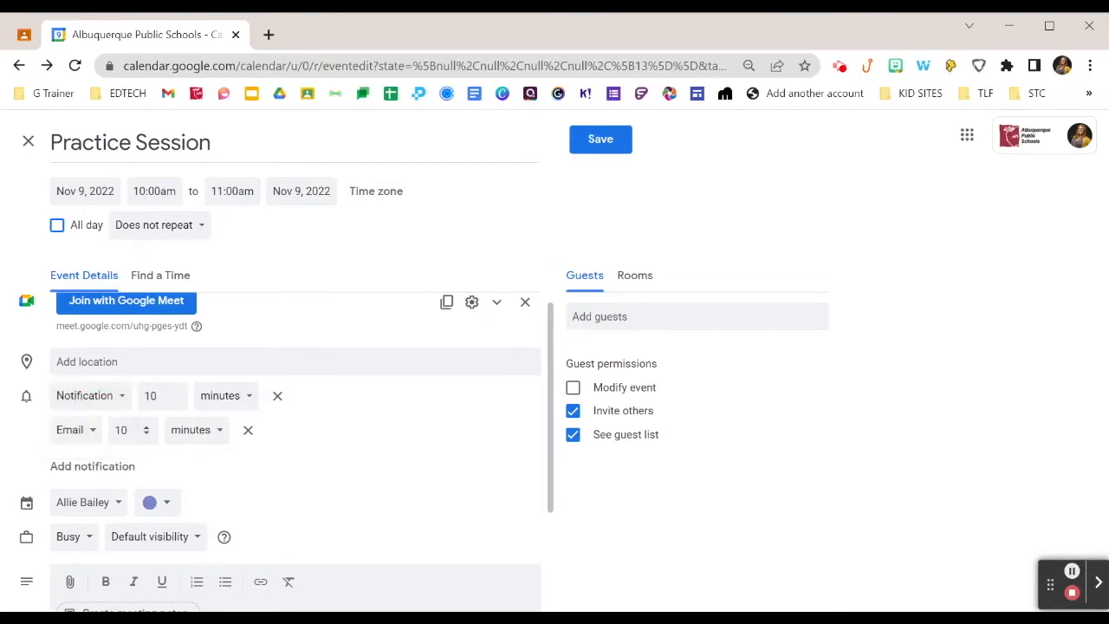
{"action": "double_click", "coordinate": [120, 428]}
{"action": "type", "text": "1"}
{"action": "left_click", "coordinate": [182, 433]}
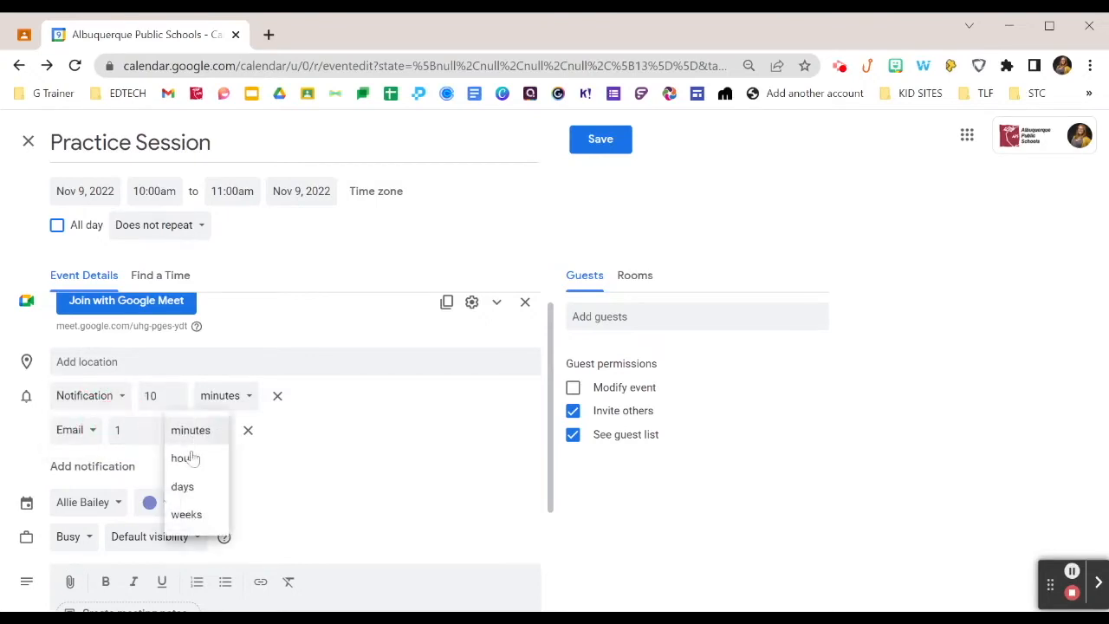
{"action": "left_click", "coordinate": [181, 486]}
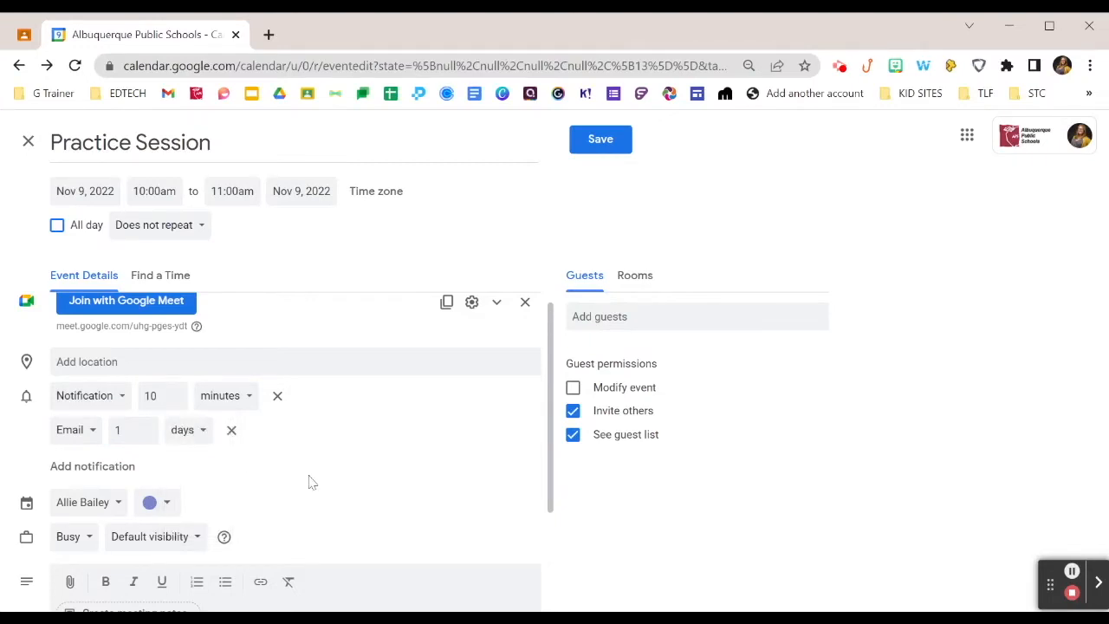
- Add a third notification to the event, set to 30 minutes before
{"action": "left_click", "coordinate": [108, 466]}
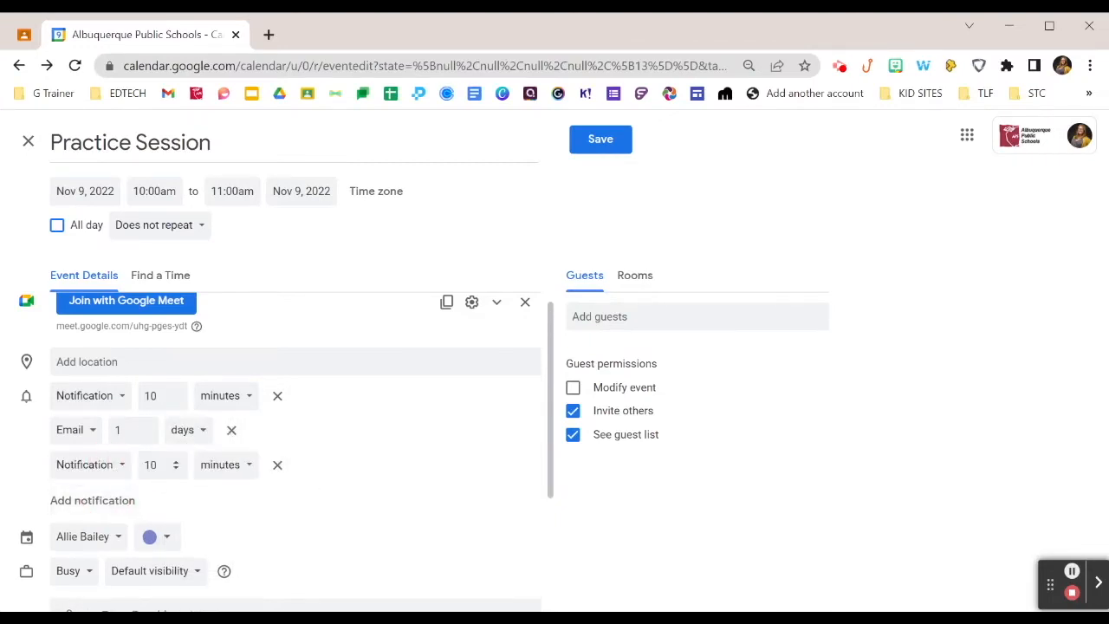
{"action": "double_click", "coordinate": [149, 465]}
{"action": "type", "text": "30"}
{"action": "left_click", "coordinate": [307, 492]}
{"action": "left_click", "coordinate": [287, 490]}
{"action": "scroll", "coordinate": [288, 492], "scroll_direction": "down", "scroll_amount": 1}
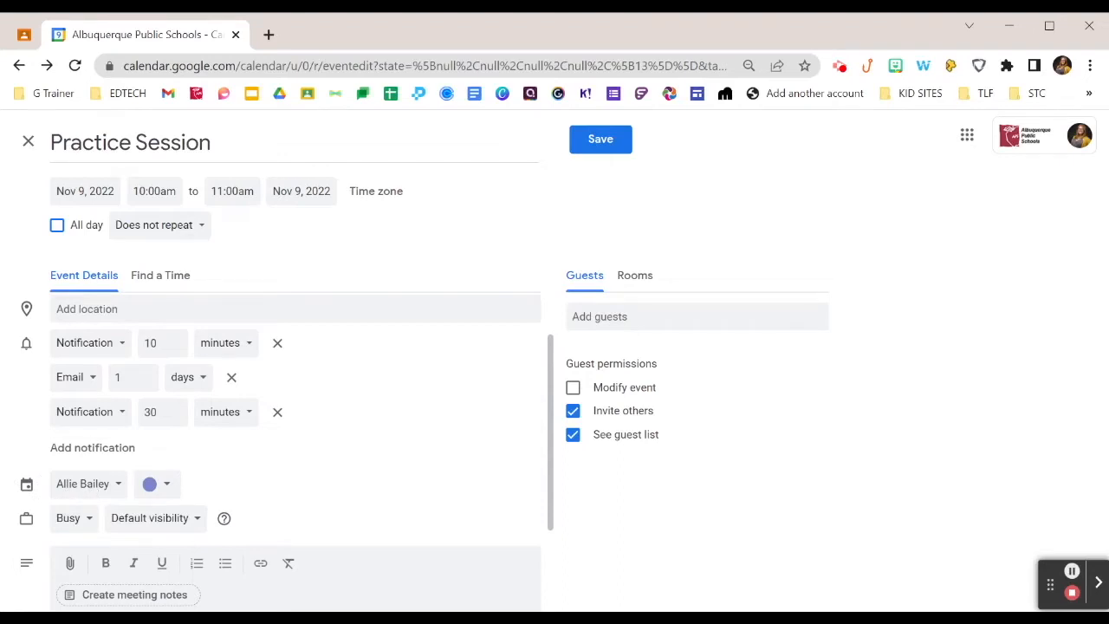
- Review the event's calendar assignment, Busy/Free availability and Public/Private visibility choices
{"action": "left_click", "coordinate": [116, 490]}
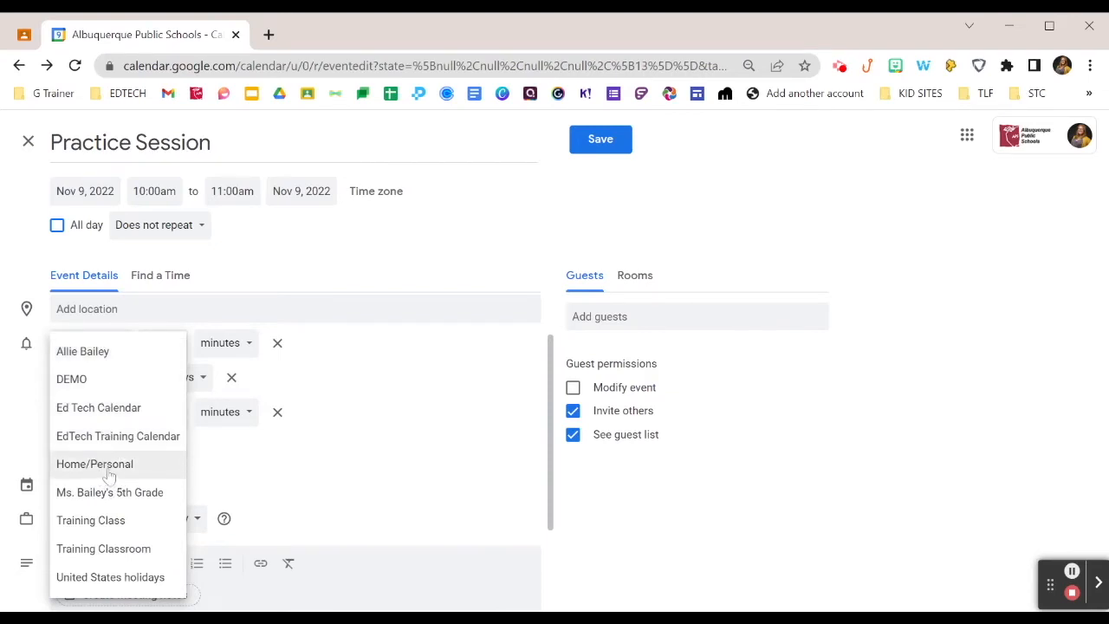
{"action": "left_click", "coordinate": [120, 493]}
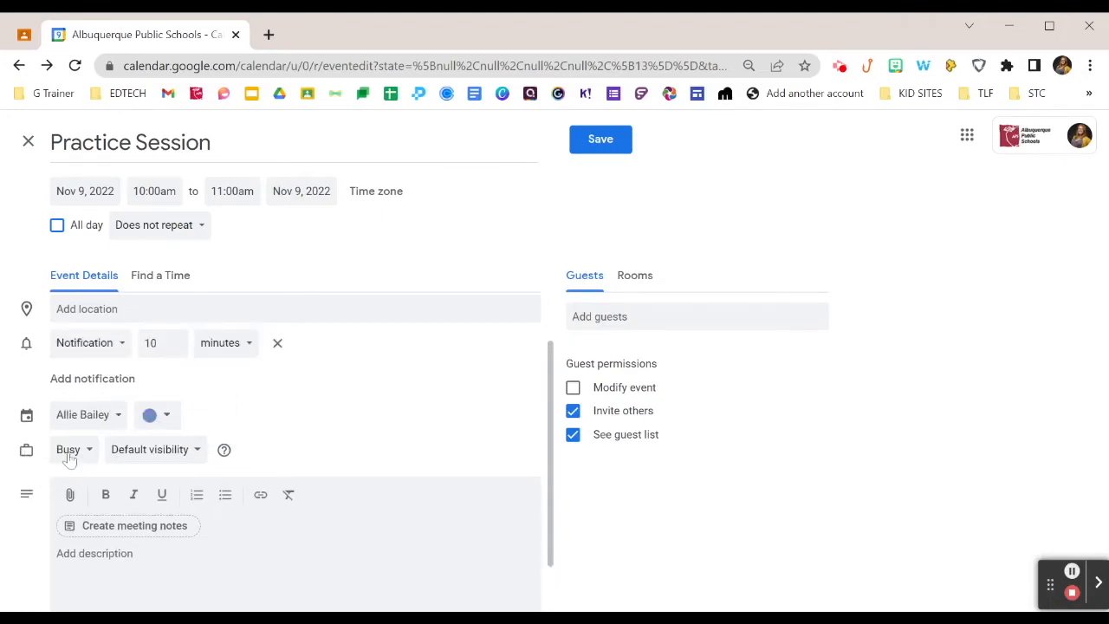
{"action": "left_click", "coordinate": [68, 451]}
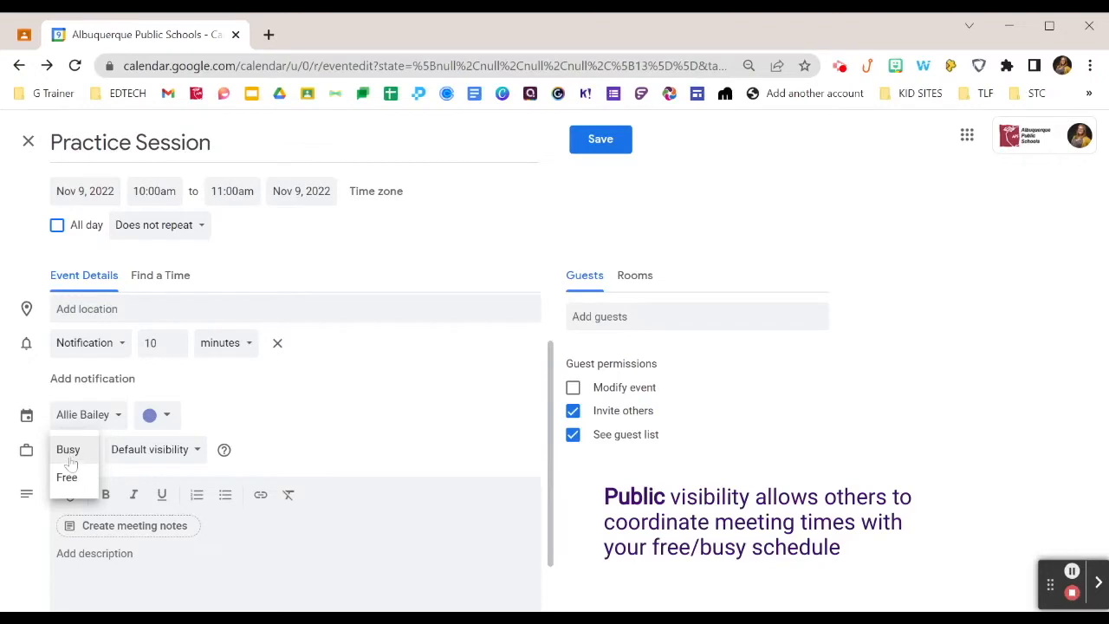
{"action": "left_click", "coordinate": [173, 459]}
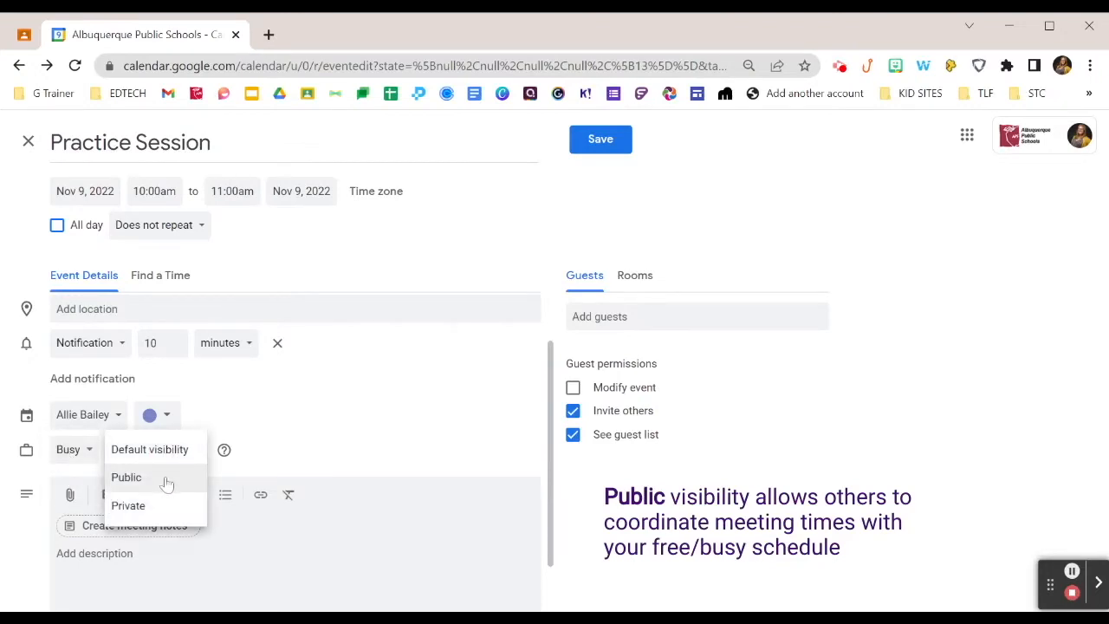
{"action": "left_click", "coordinate": [381, 450]}
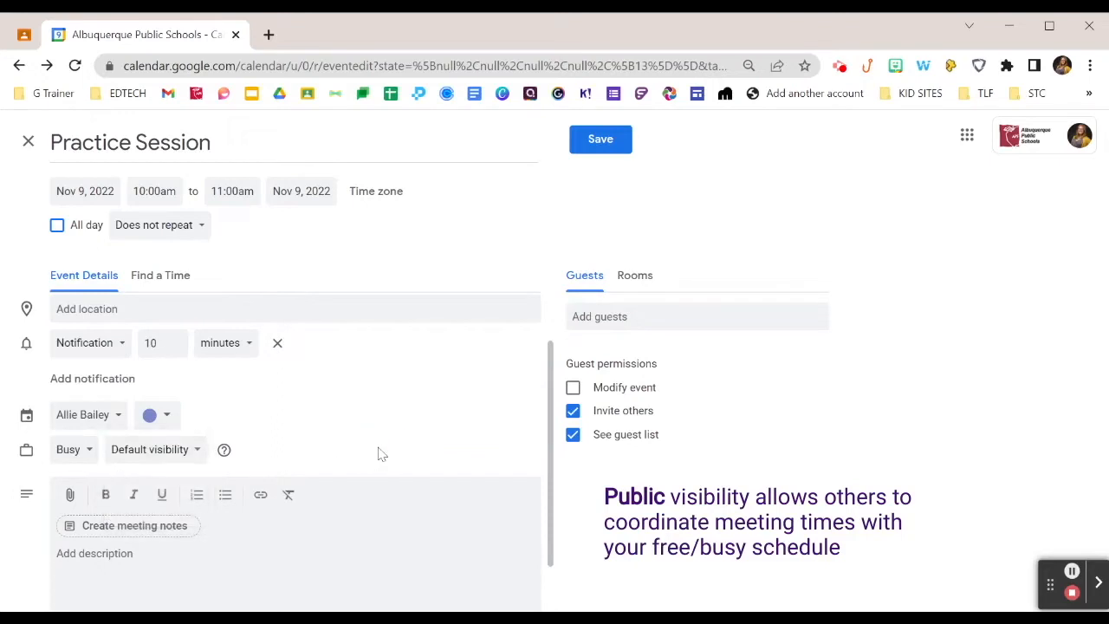
- Attach a meeting notes document to the event's description
{"action": "scroll", "coordinate": [378, 453], "scroll_direction": "down", "scroll_amount": 1}
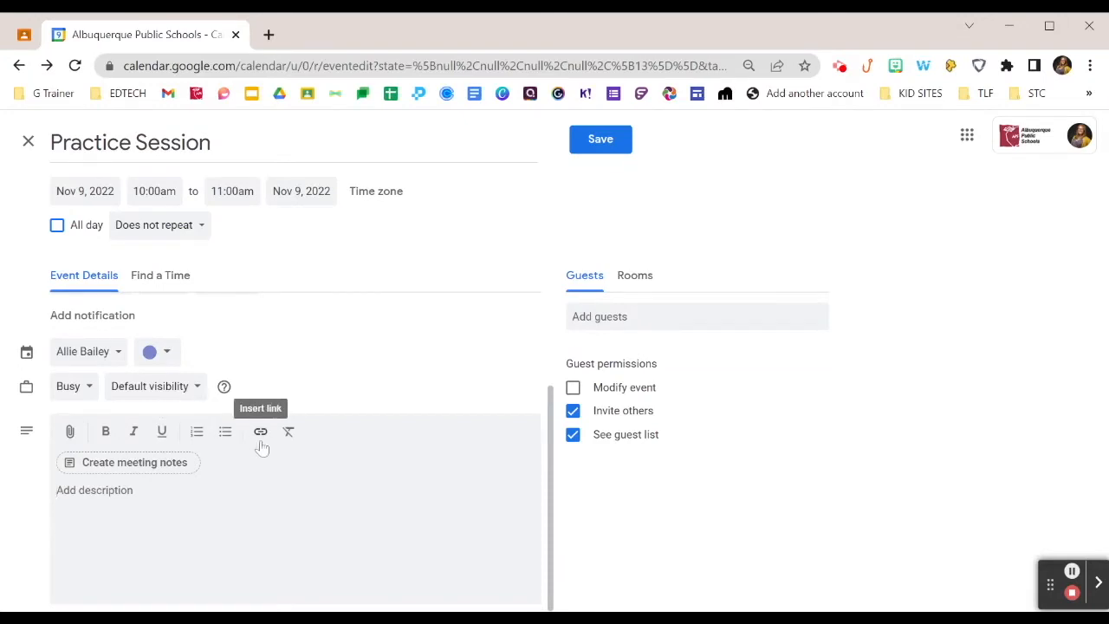
{"action": "left_click", "coordinate": [154, 463]}
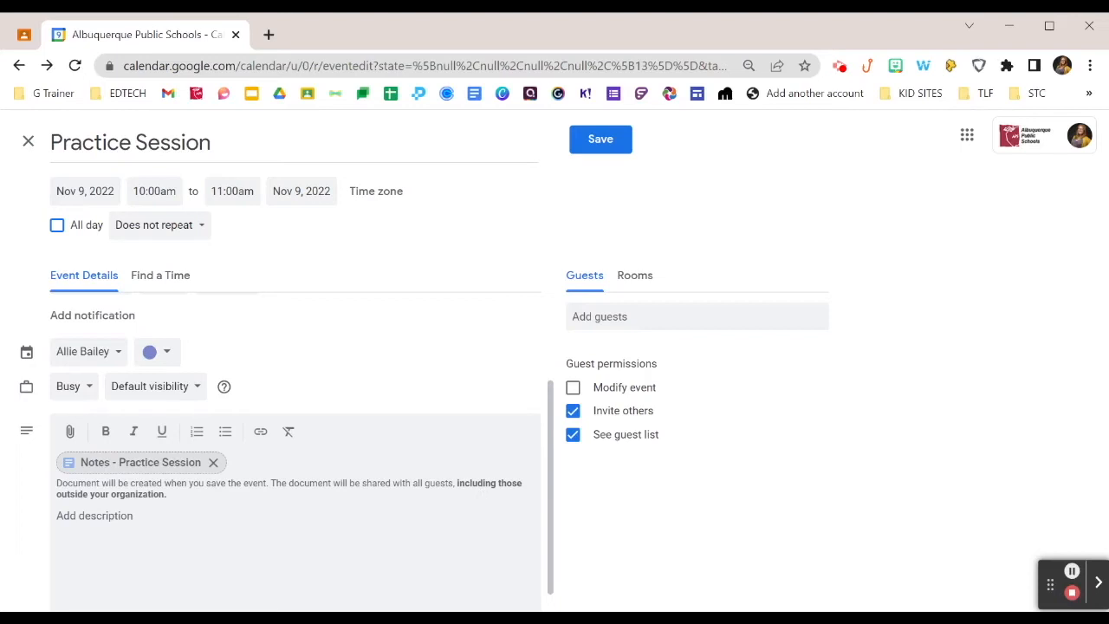
{"action": "scroll", "coordinate": [286, 485], "scroll_direction": "down", "scroll_amount": 1}
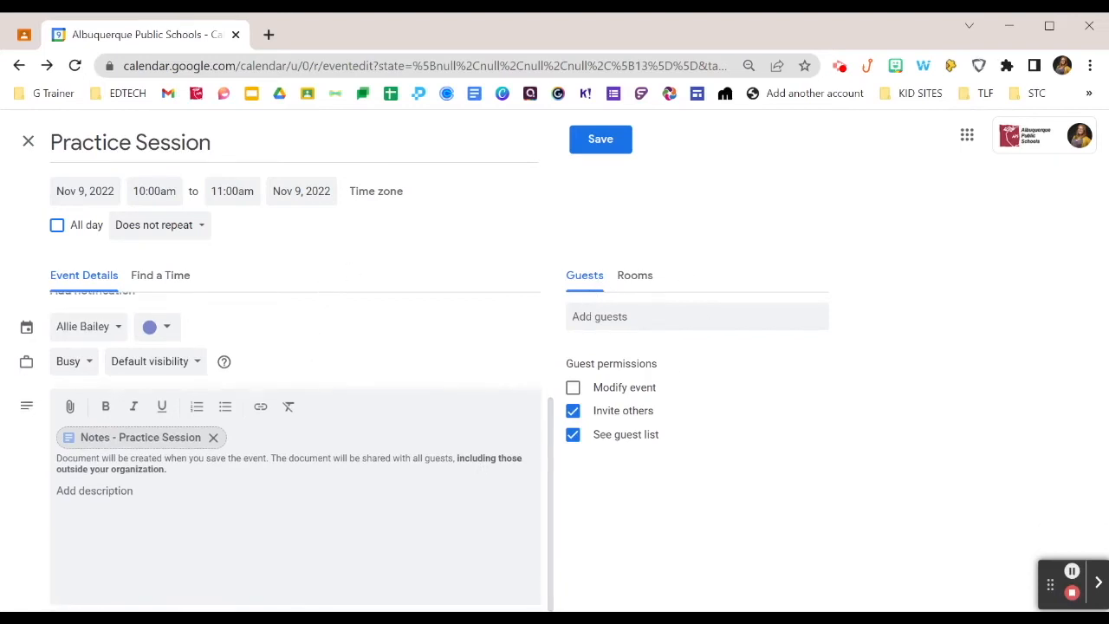
- Search for "edte" among the guests and add the Educational Technology Department to the event
{"action": "left_click", "coordinate": [628, 317]}
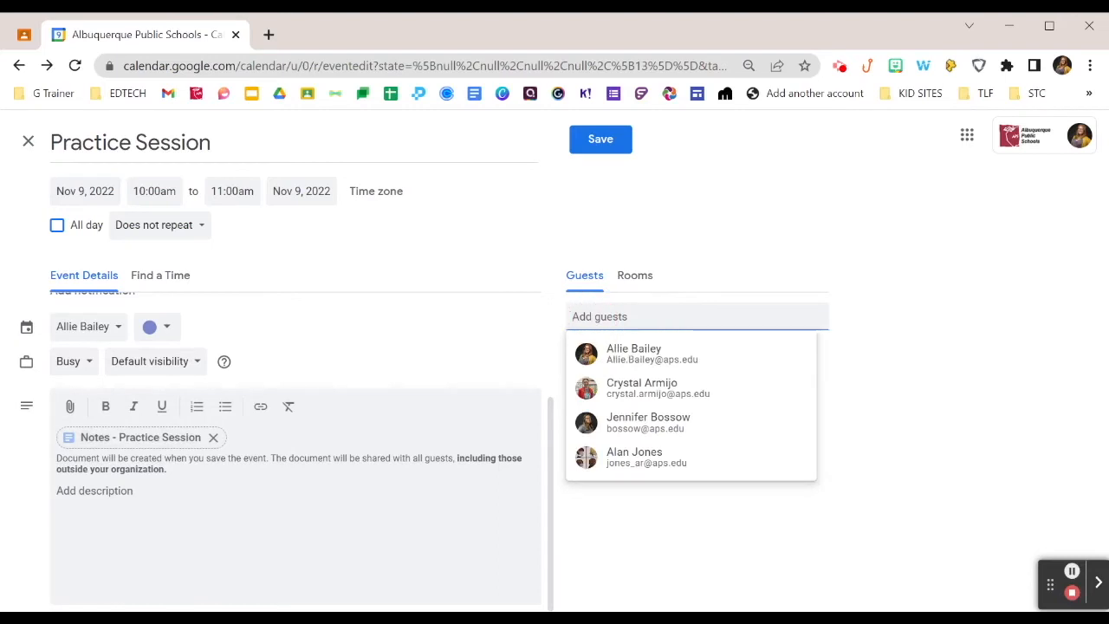
{"action": "type", "text": "edte"}
{"action": "left_click", "coordinate": [693, 387]}
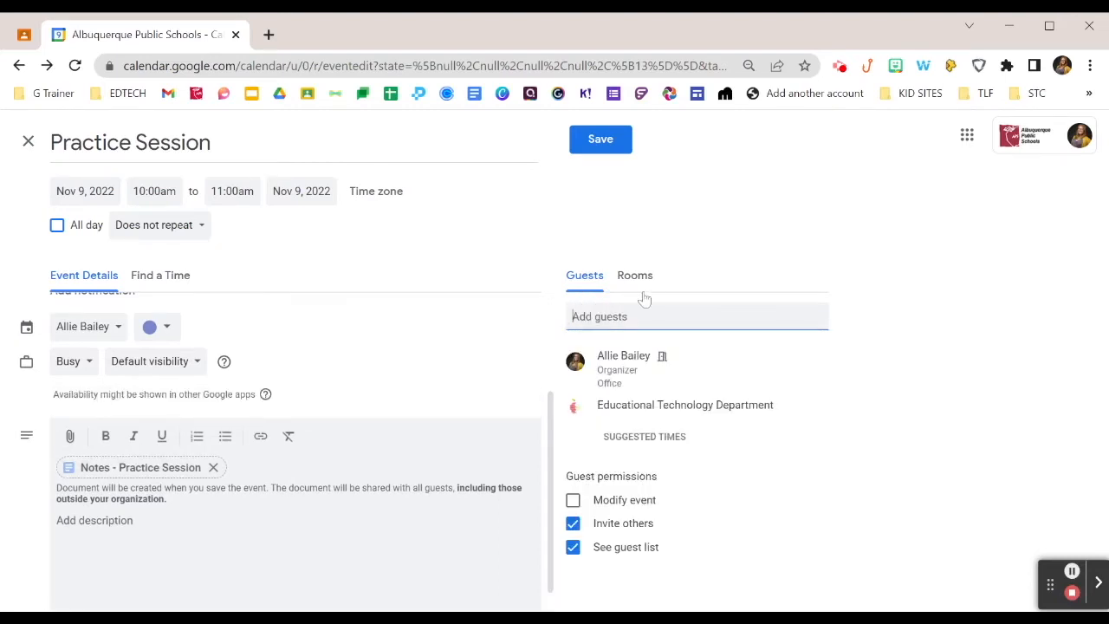
- Save the Practice Session event, going back to editing from the invitation email prompt before saving again
{"action": "left_click", "coordinate": [604, 147]}
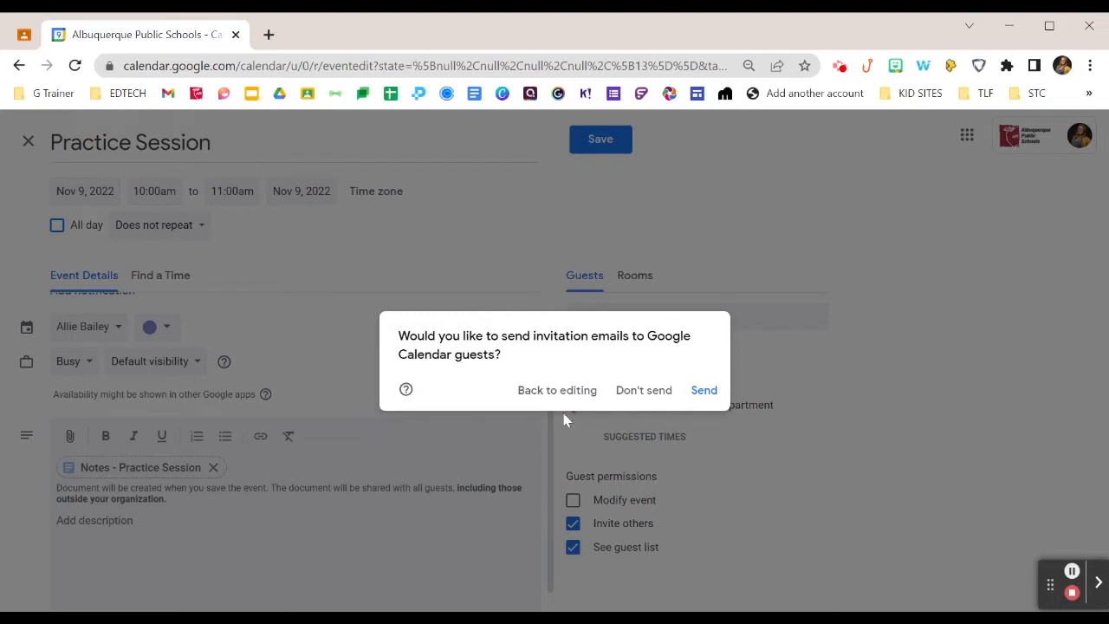
{"action": "scroll", "coordinate": [551, 394], "scroll_direction": "up", "scroll_amount": 2}
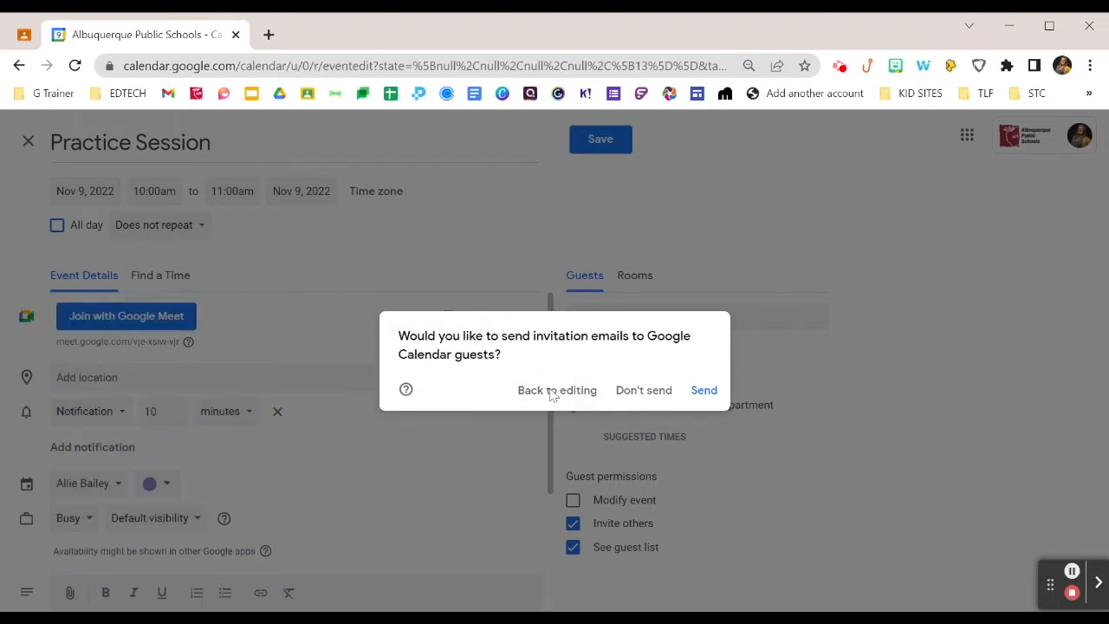
{"action": "left_click", "coordinate": [596, 391]}
{"action": "left_click", "coordinate": [597, 140]}
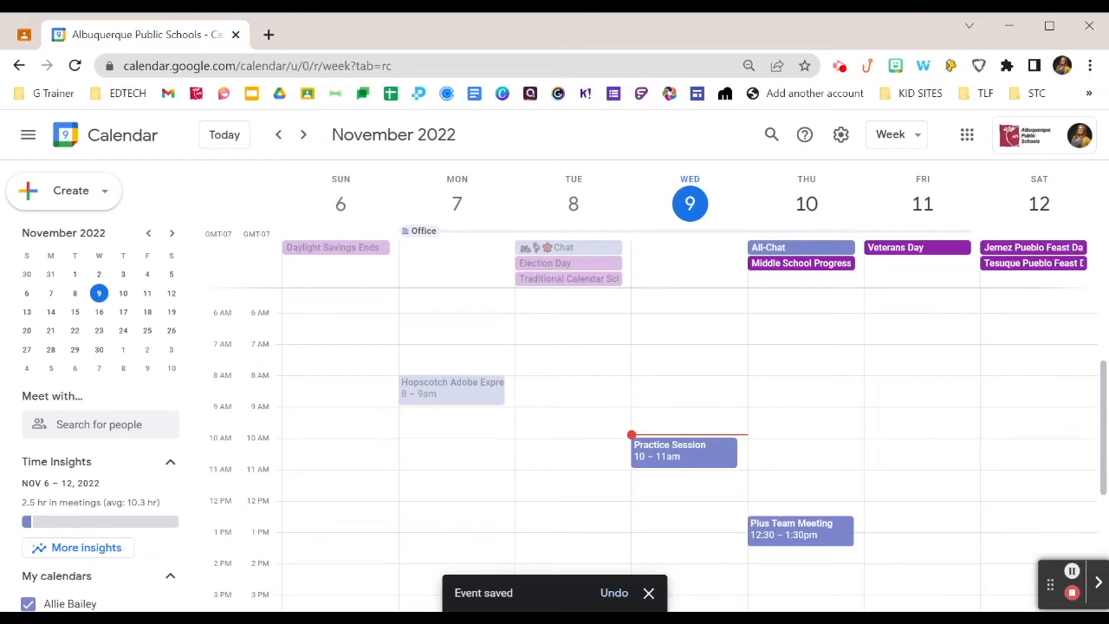
- View the saved Practice Session event's details and its print, duplicate and copy options, and close them
{"action": "left_click", "coordinate": [696, 459]}
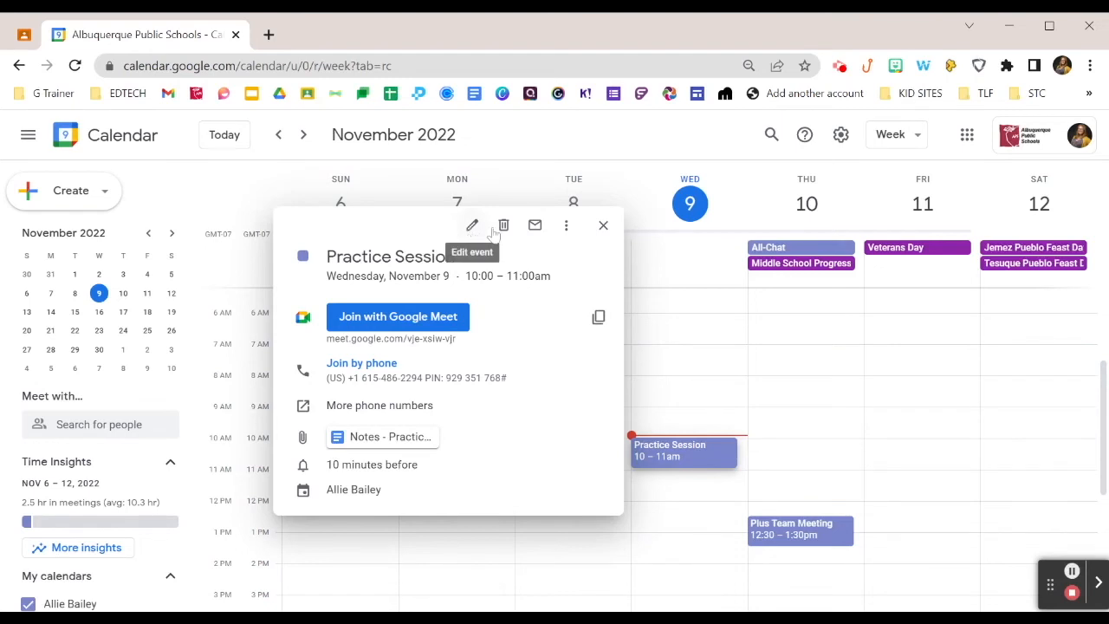
{"action": "left_click", "coordinate": [565, 227]}
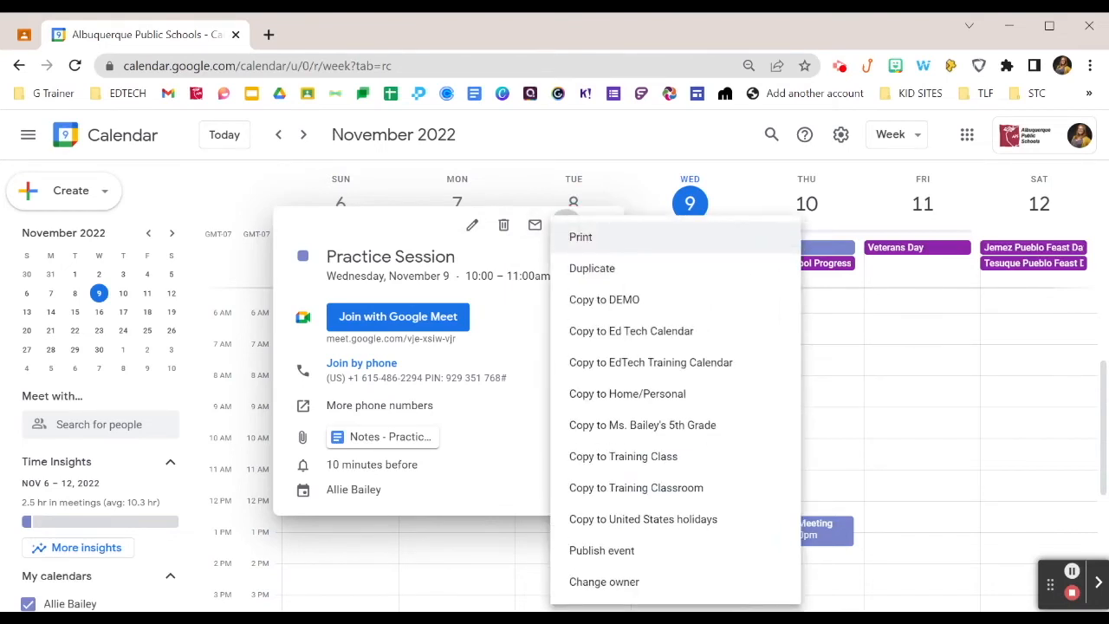
{"action": "left_click", "coordinate": [407, 227]}
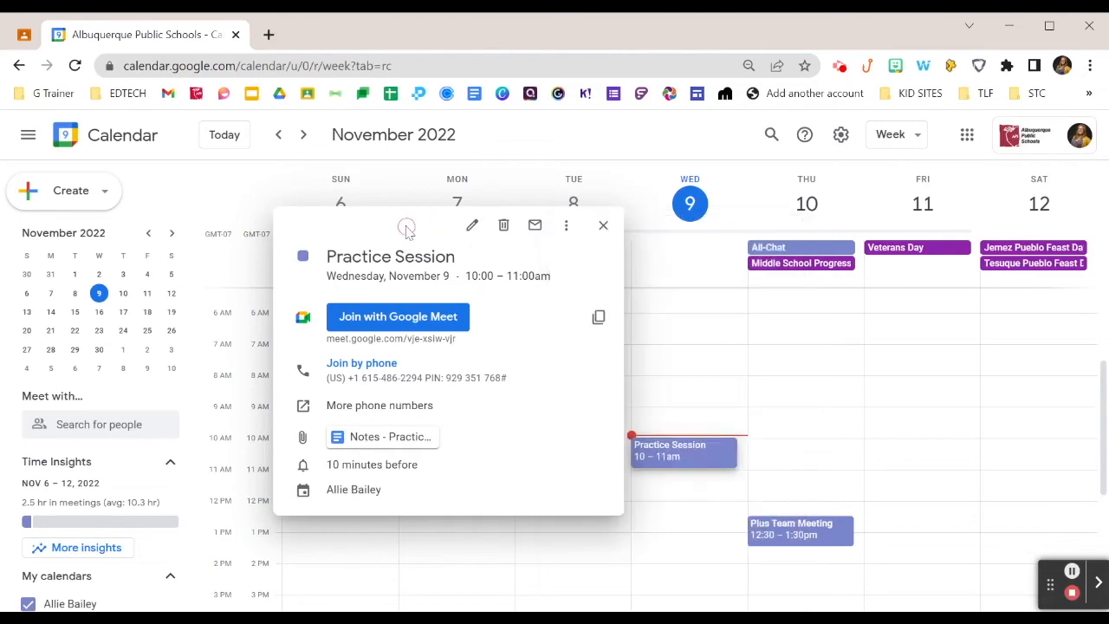
{"action": "left_click", "coordinate": [825, 433]}
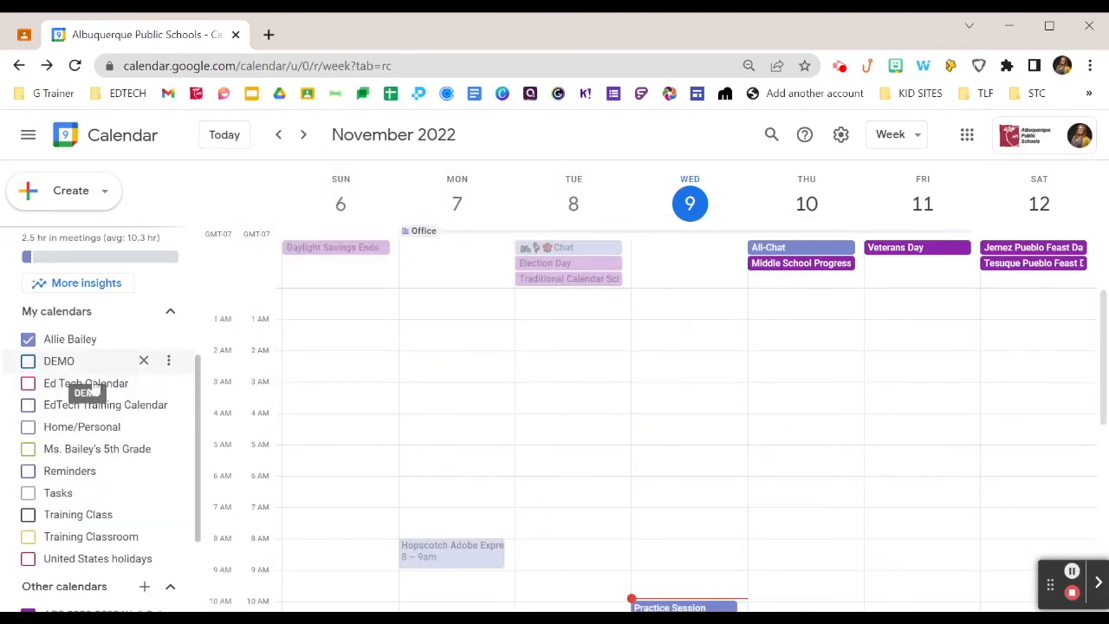
- Show the 5th Grade class calendar and view the details of Thursday's assignment and Friday's Reading Reflection #1 question
{"action": "left_click", "coordinate": [29, 449]}
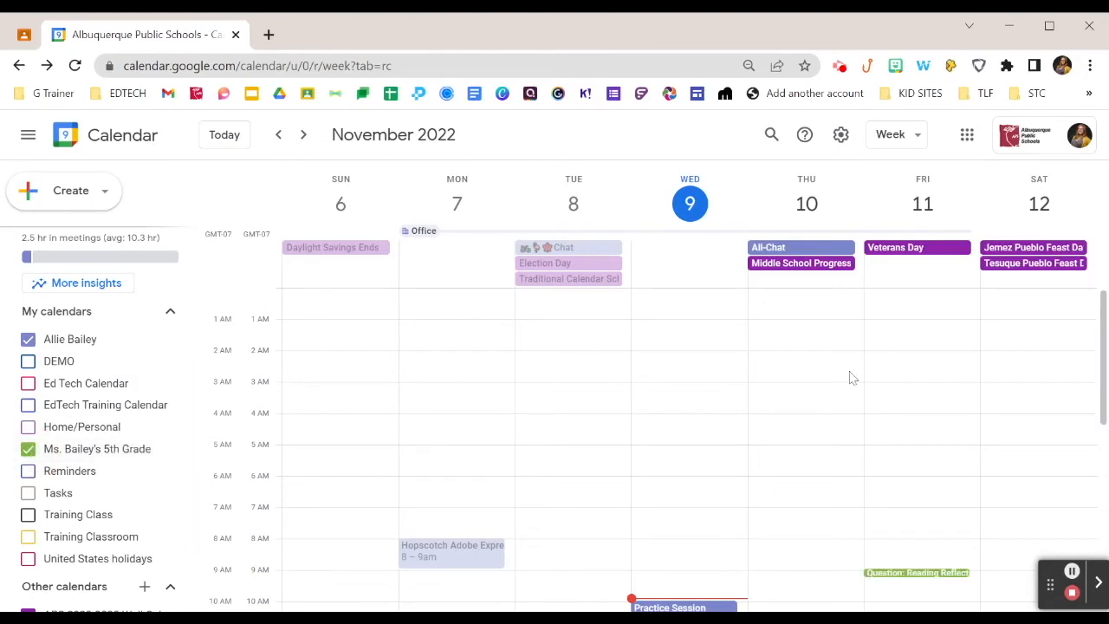
{"action": "scroll", "coordinate": [852, 378], "scroll_direction": "down", "scroll_amount": 5}
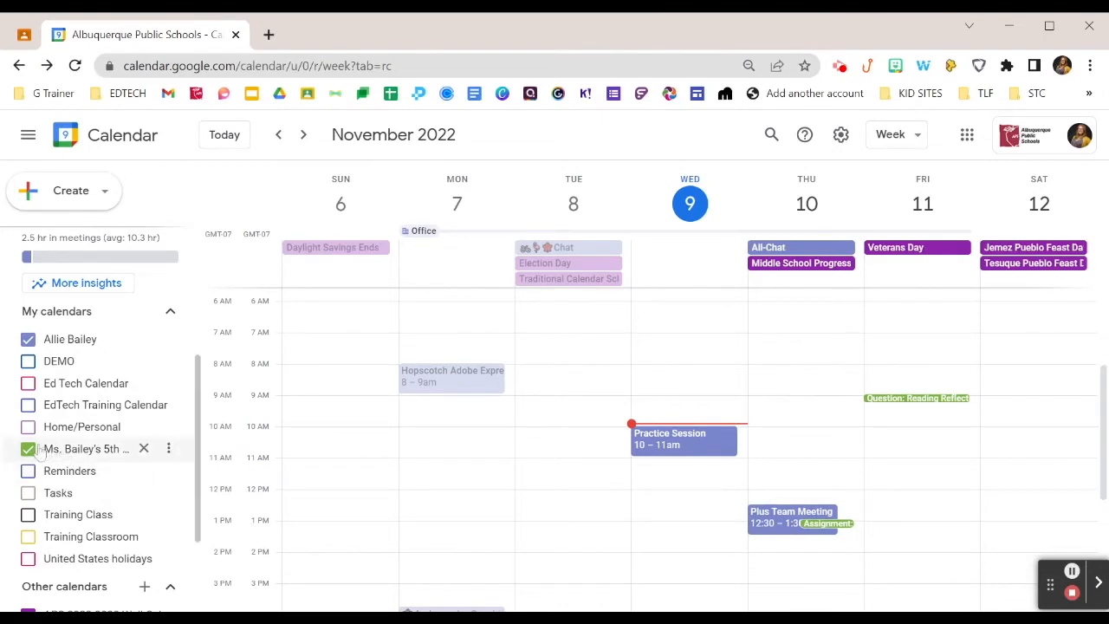
{"action": "left_click", "coordinate": [845, 525]}
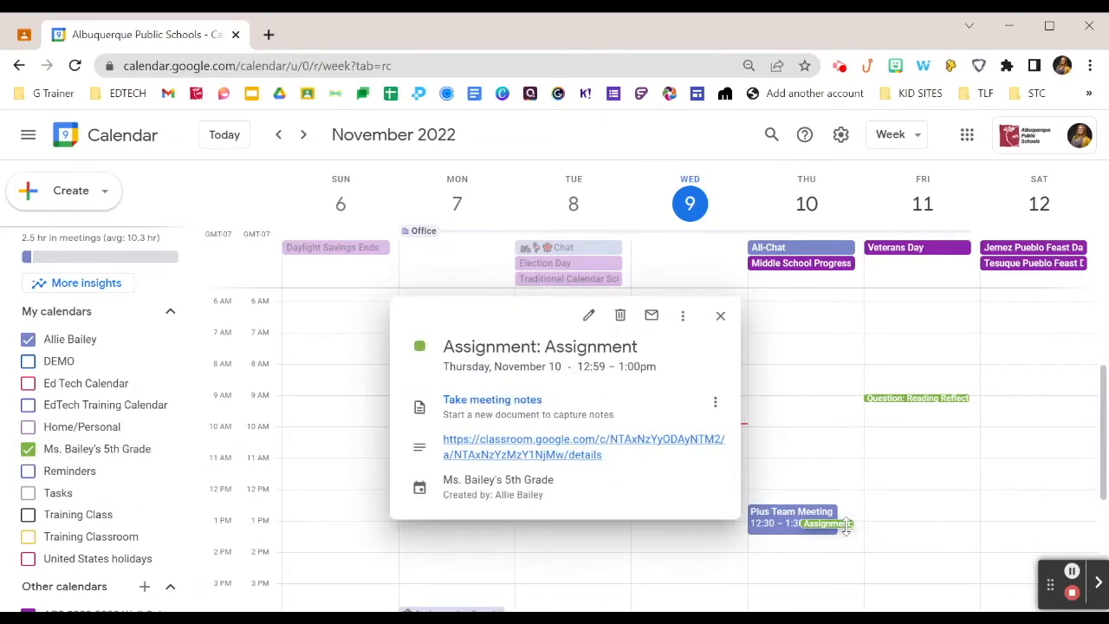
{"action": "left_click", "coordinate": [913, 399]}
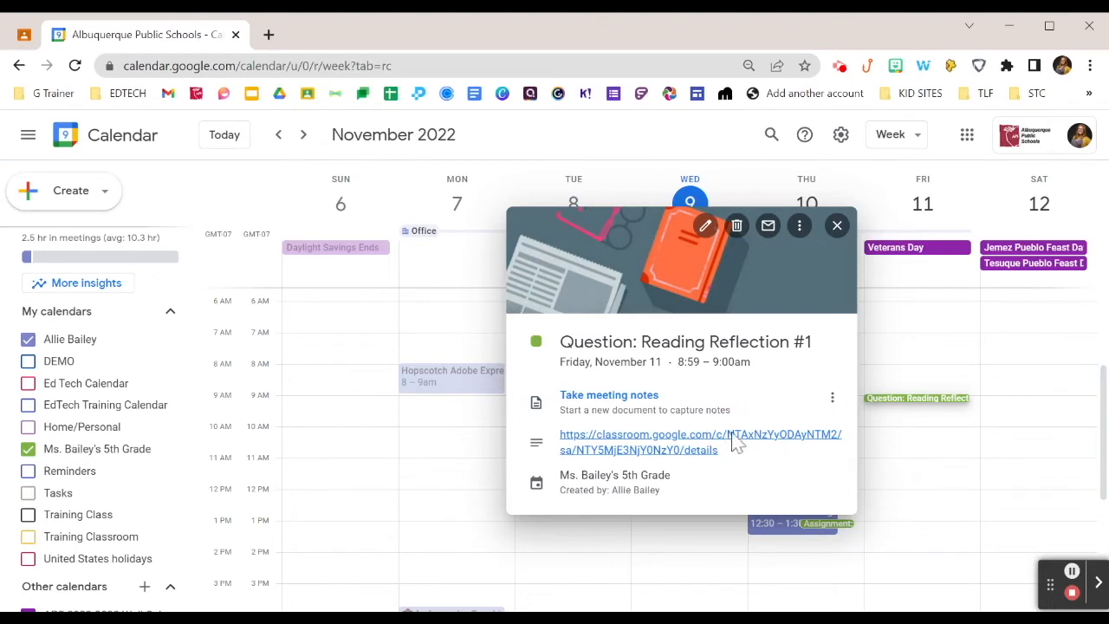
- Follow the Reading Reflection #1 link to its Google Classroom page, and return to the calendar
{"action": "left_click", "coordinate": [700, 447]}
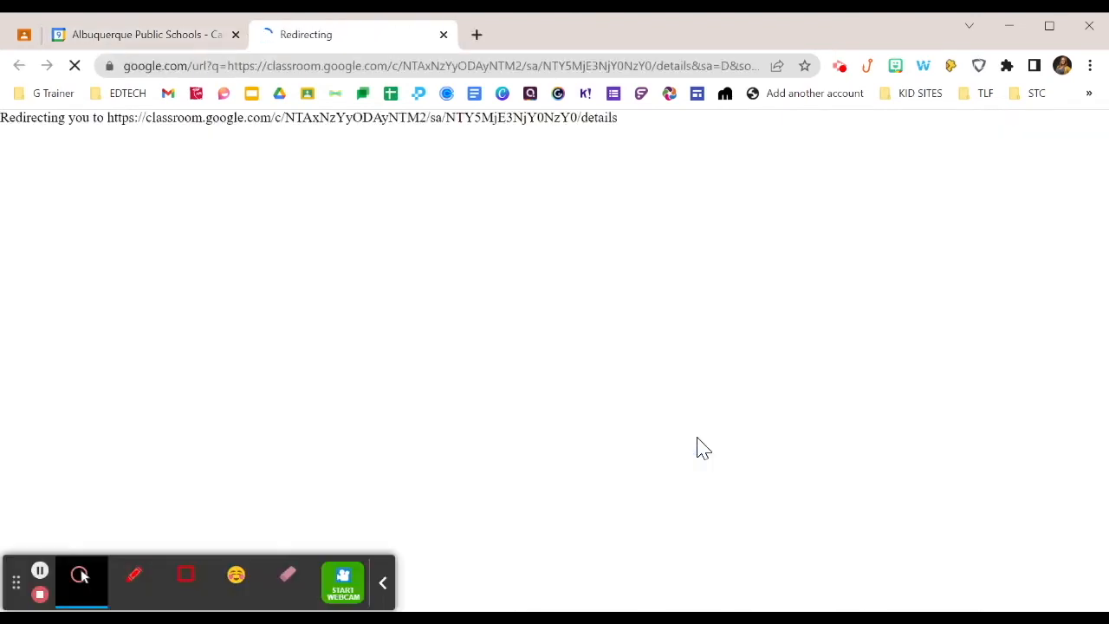
{"action": "left_click", "coordinate": [383, 583]}
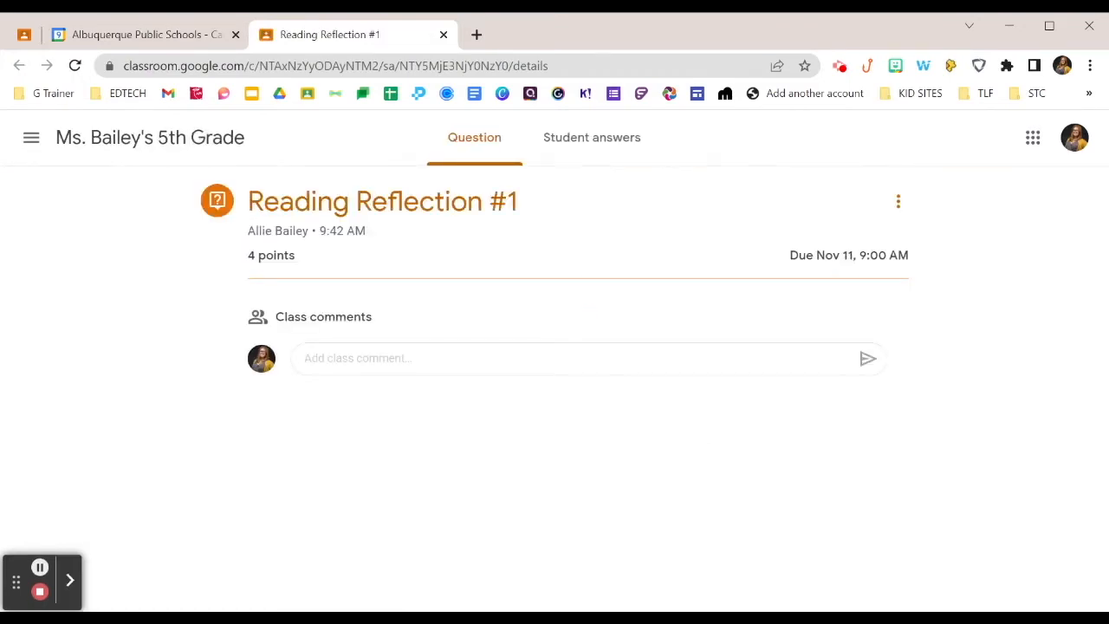
{"action": "left_click", "coordinate": [161, 34]}
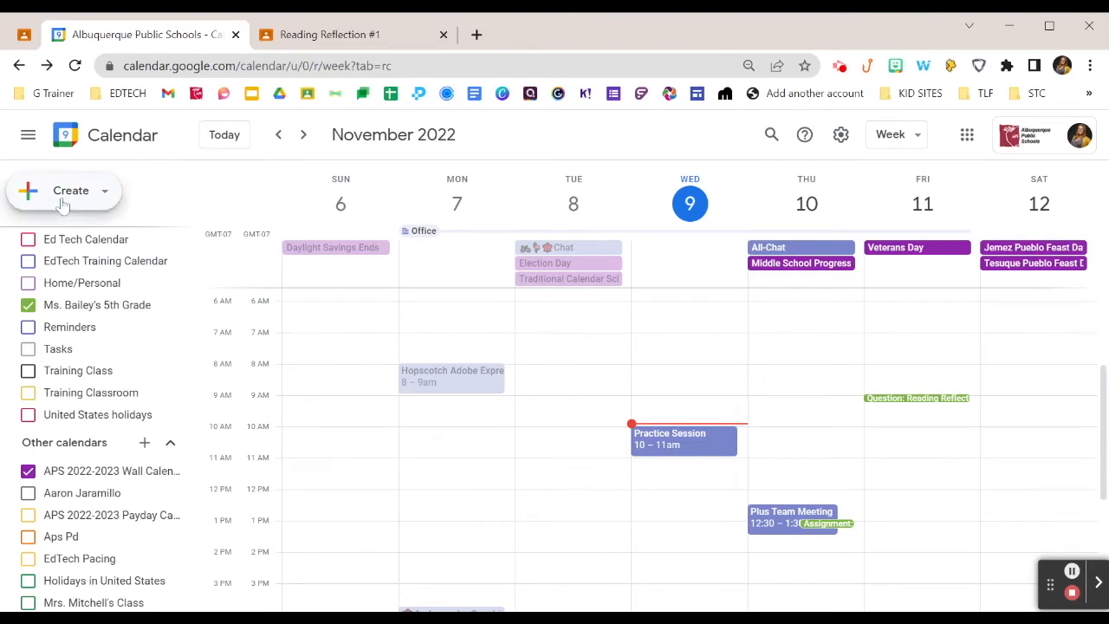
- Create a new calendar named "ELA Department Calendar" with the description left blank
{"action": "left_click", "coordinate": [144, 443]}
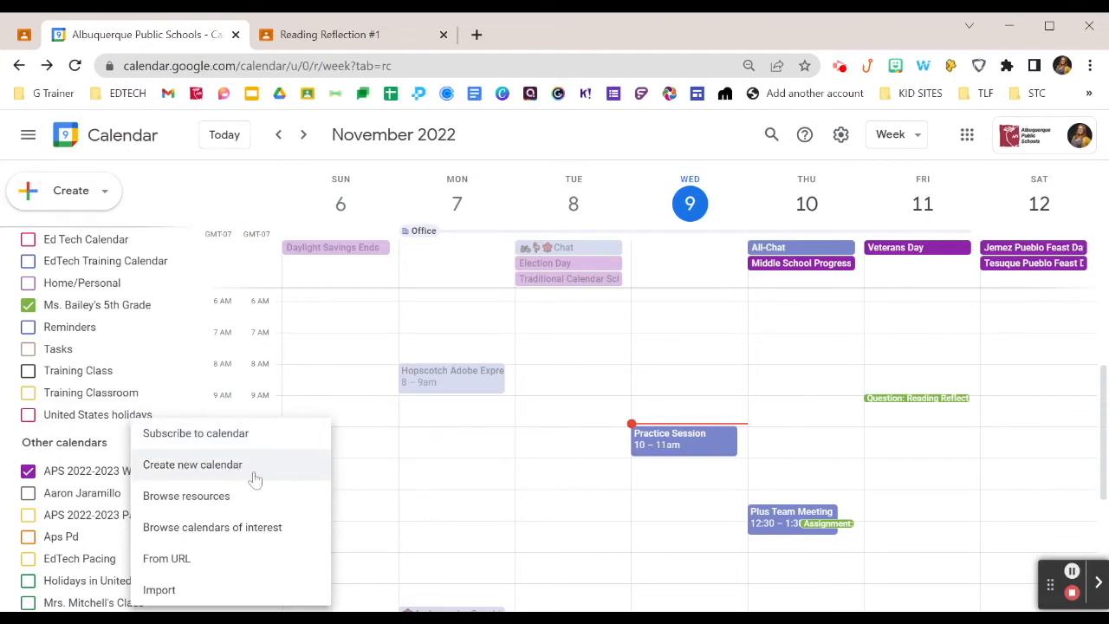
{"action": "left_click", "coordinate": [256, 479]}
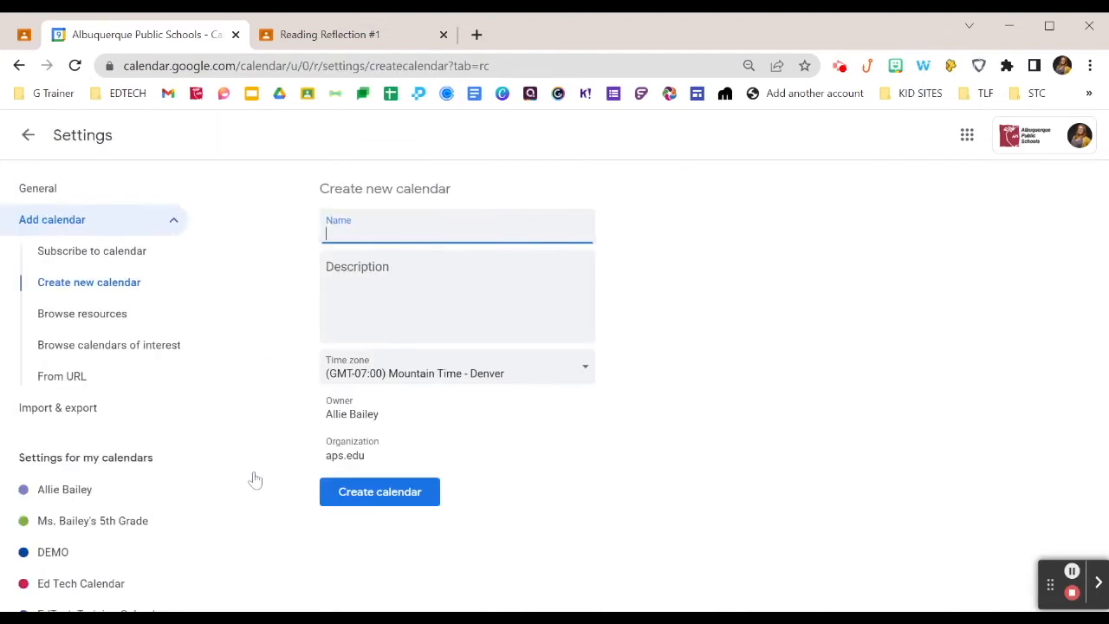
{"action": "left_click", "coordinate": [363, 235]}
{"action": "type", "text": "ELA Department Calendar"}
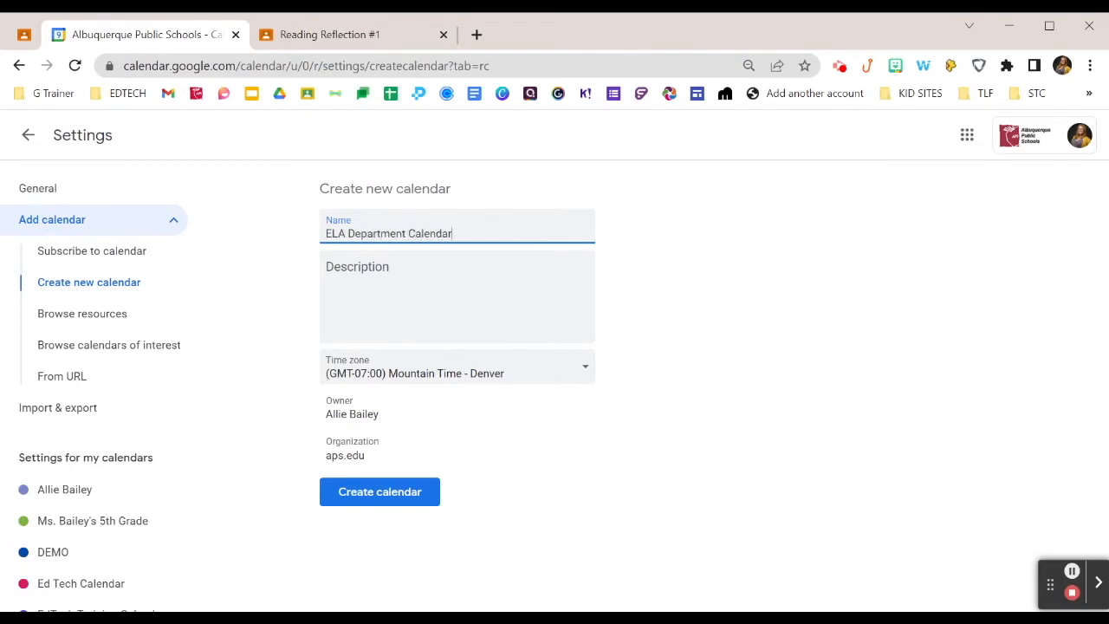
{"action": "left_click", "coordinate": [485, 302]}
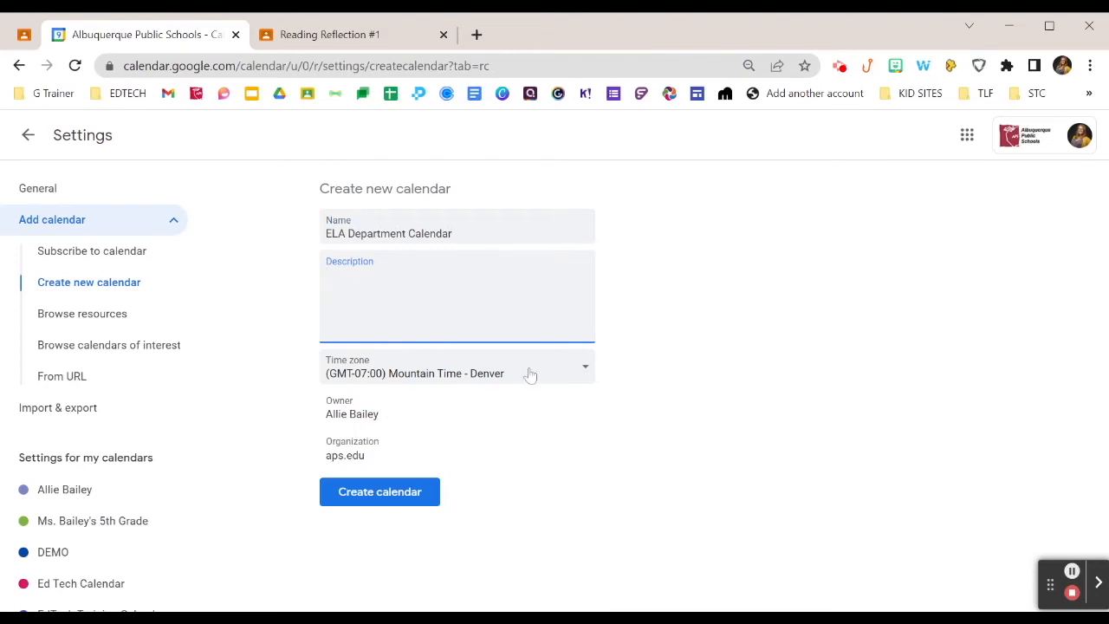
{"action": "left_click", "coordinate": [410, 493]}
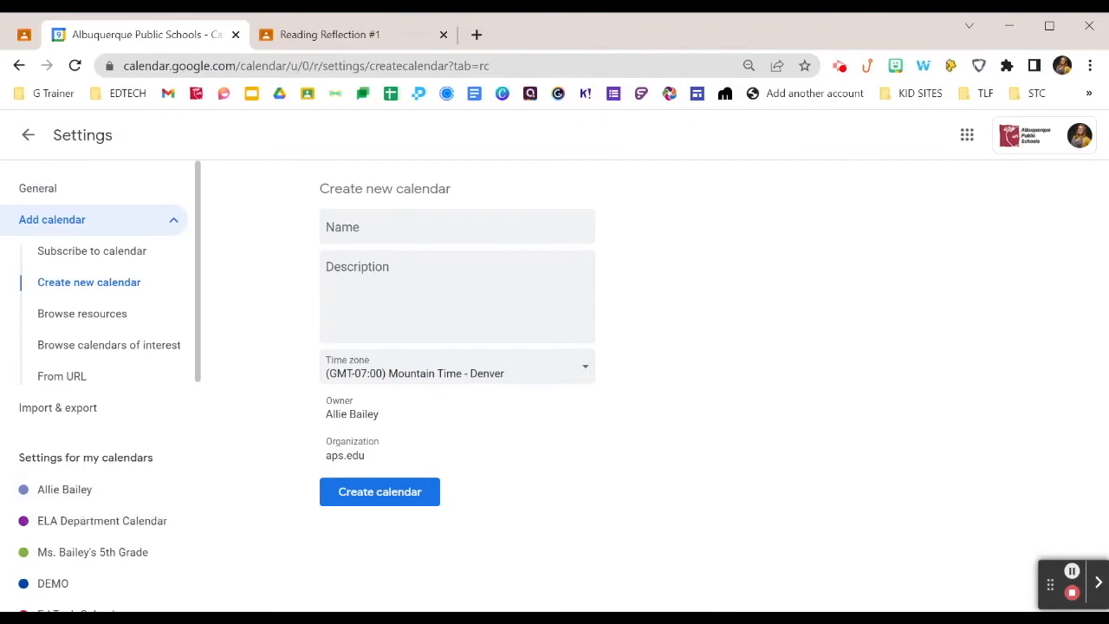
- Open the ELA Department Calendar's settings and view its public availability and shareable link options, cancelling each without applying it
{"action": "left_click", "coordinate": [74, 522]}
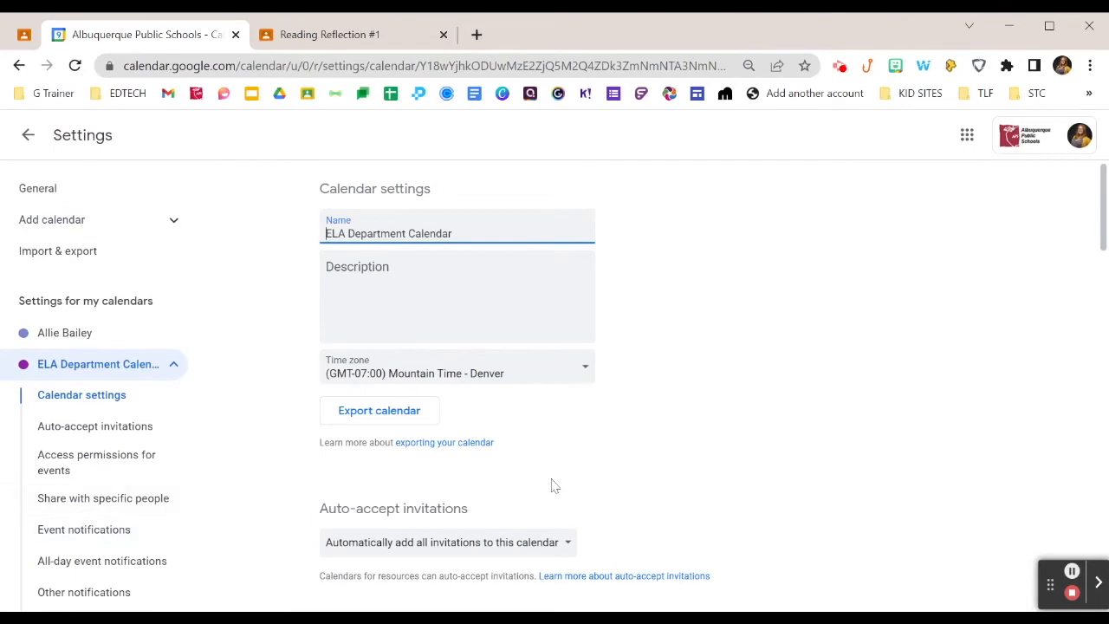
{"action": "scroll", "coordinate": [555, 485], "scroll_direction": "down", "scroll_amount": 3}
{"action": "left_click", "coordinate": [326, 396]}
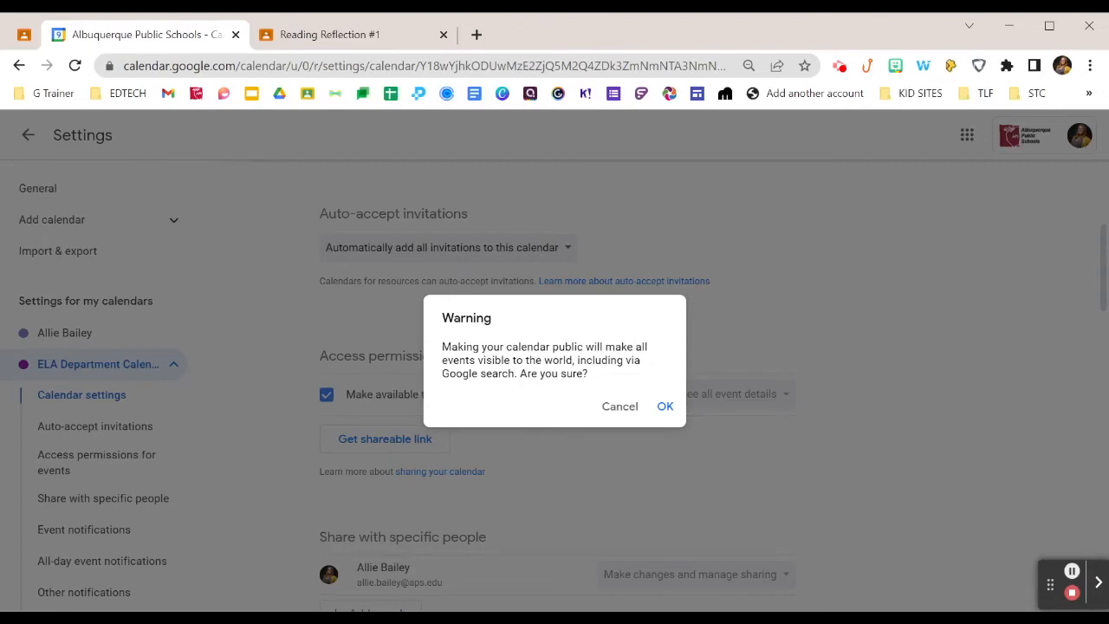
{"action": "left_click", "coordinate": [619, 406]}
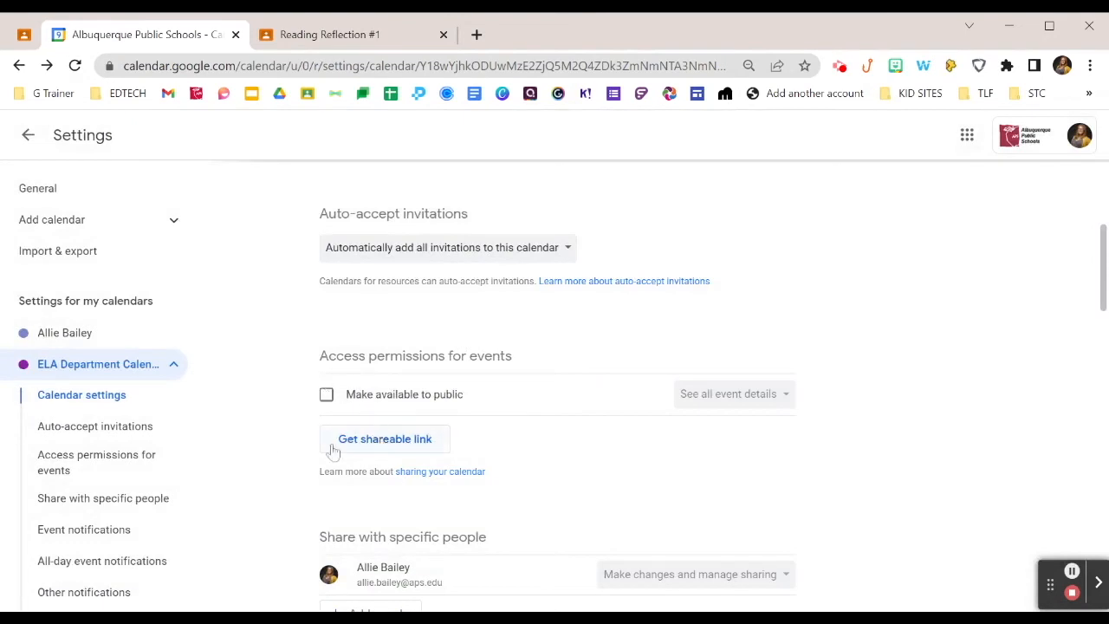
{"action": "left_click", "coordinate": [421, 442]}
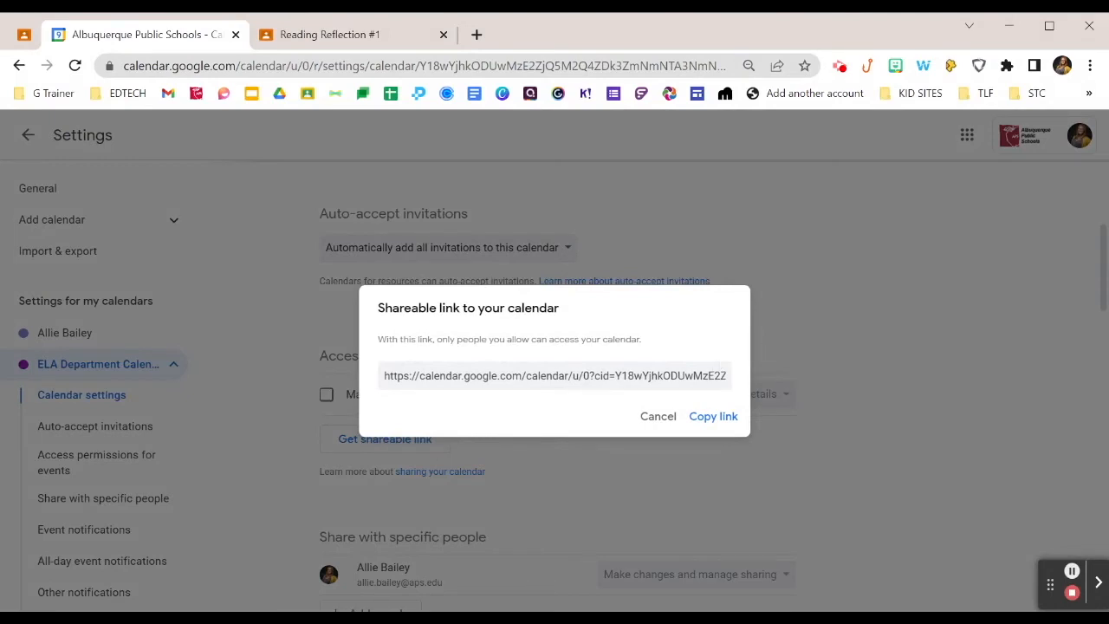
{"action": "left_click", "coordinate": [659, 416]}
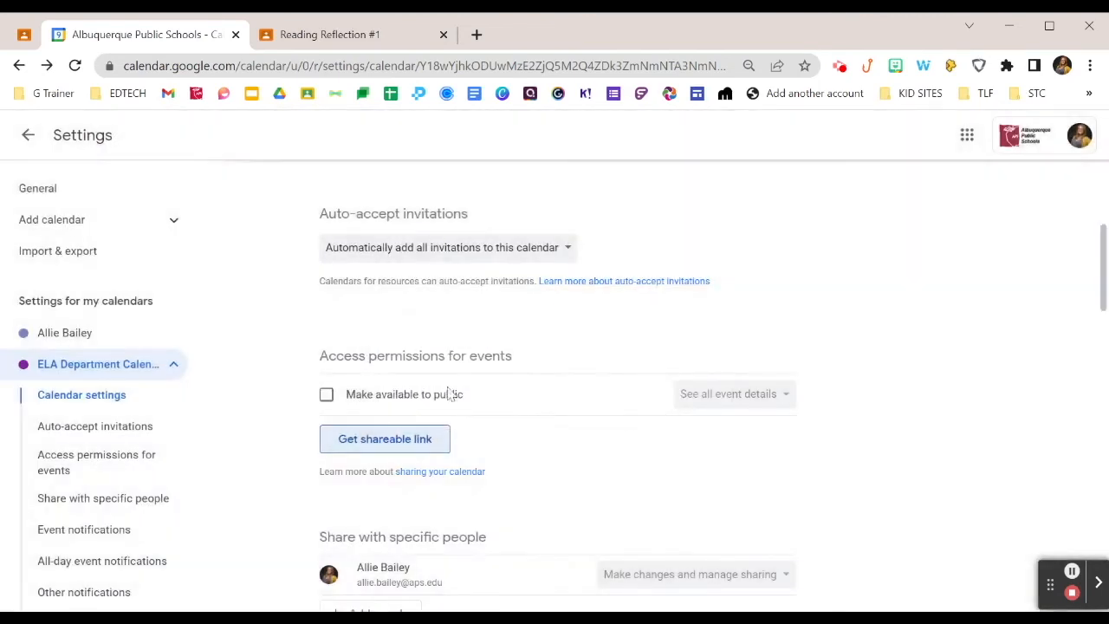
{"action": "left_click", "coordinate": [326, 394]}
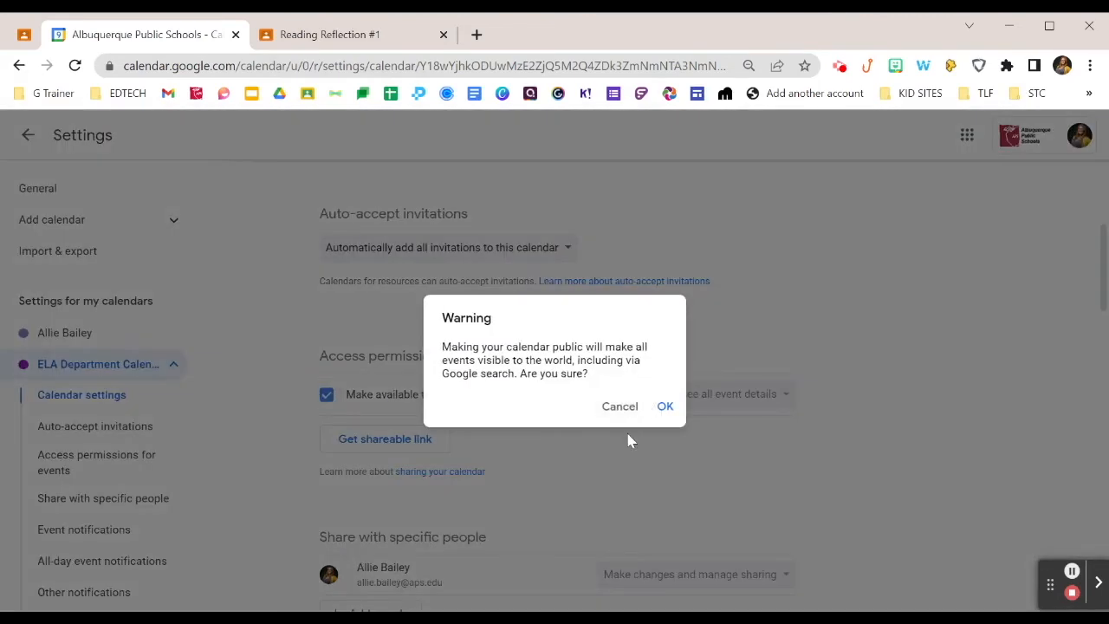
{"action": "left_click", "coordinate": [619, 407]}
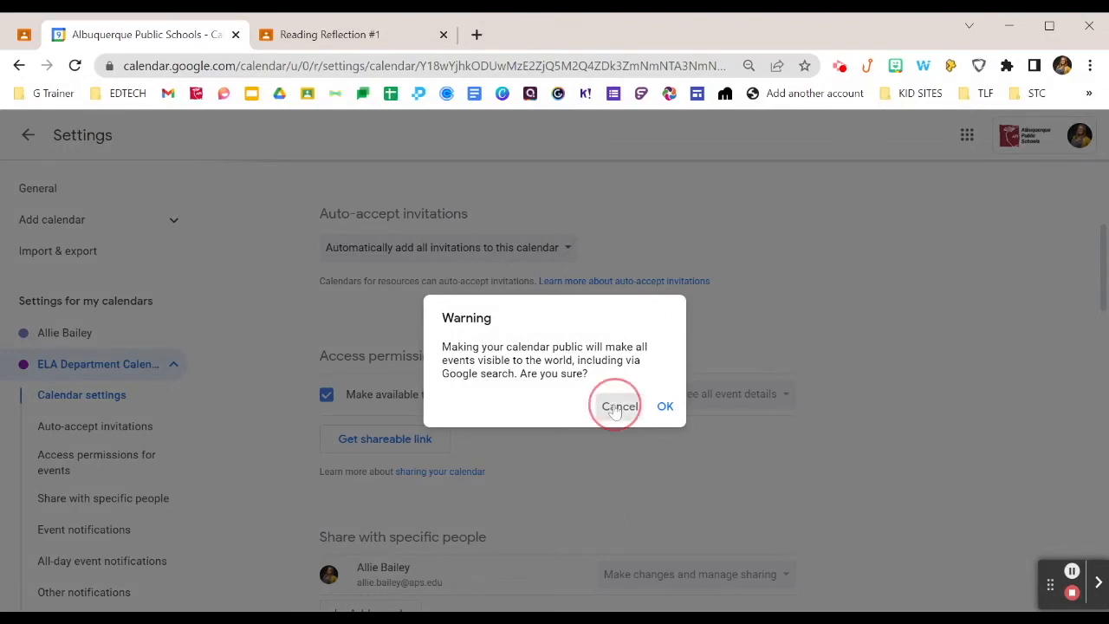
- Show how to share the calendar with a specific person, view the available permission levels, and cancel the sharing
{"action": "scroll", "coordinate": [614, 411], "scroll_direction": "down", "scroll_amount": 3}
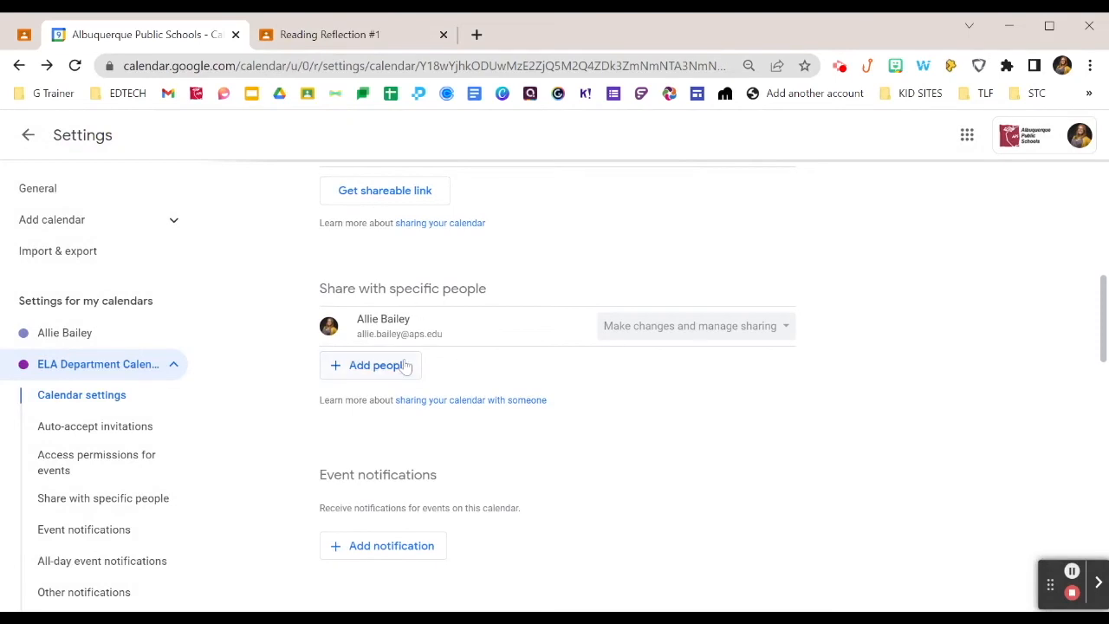
{"action": "left_click", "coordinate": [401, 365]}
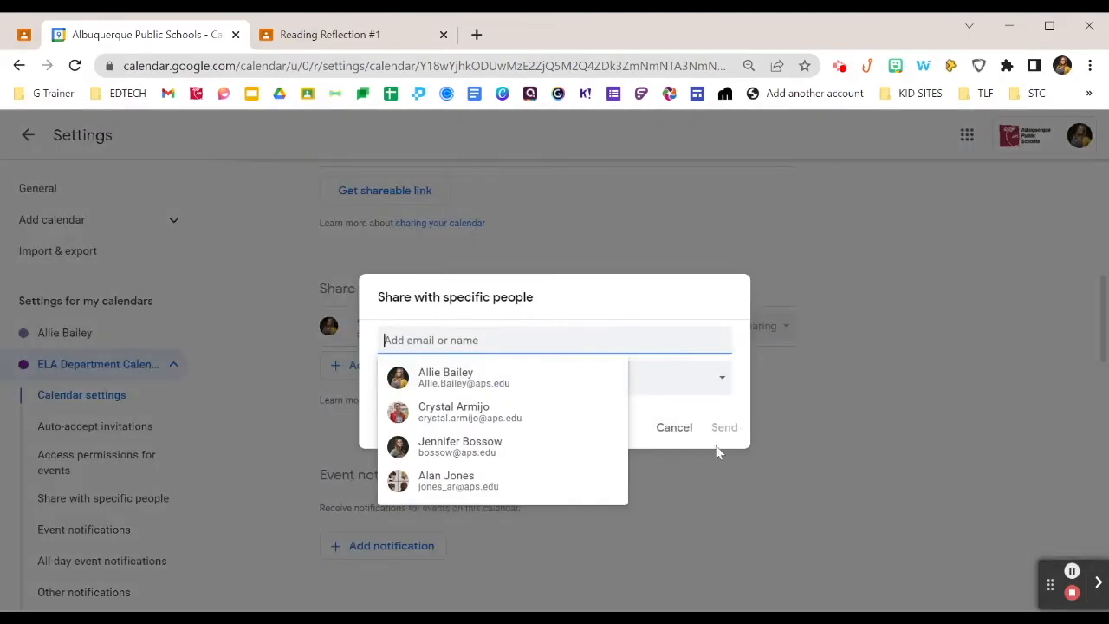
{"action": "left_click", "coordinate": [684, 431]}
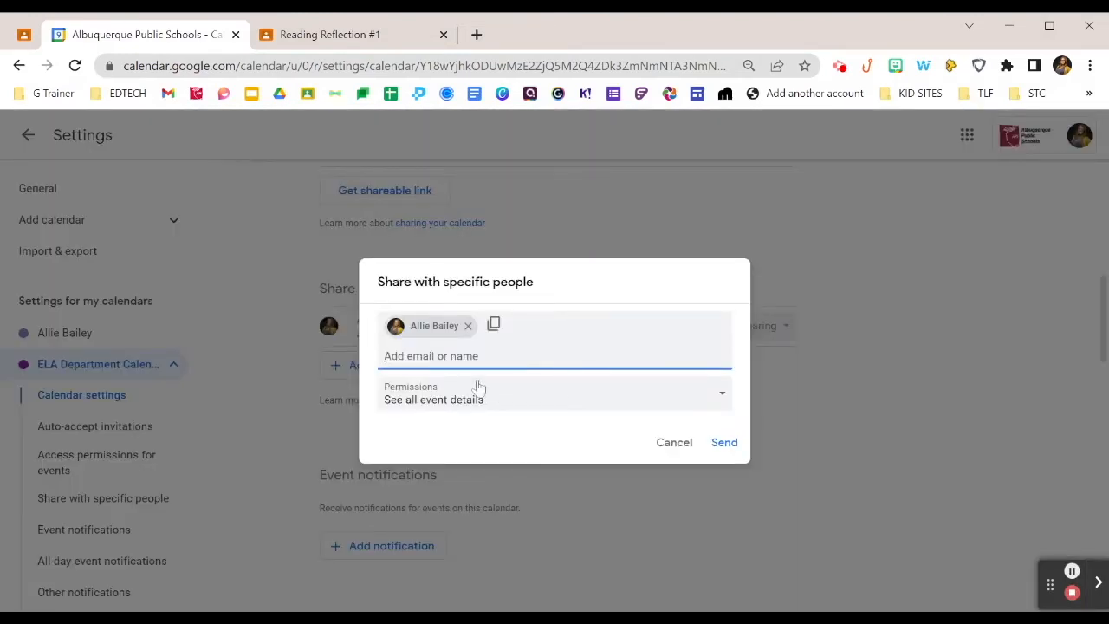
{"action": "left_click", "coordinate": [507, 401]}
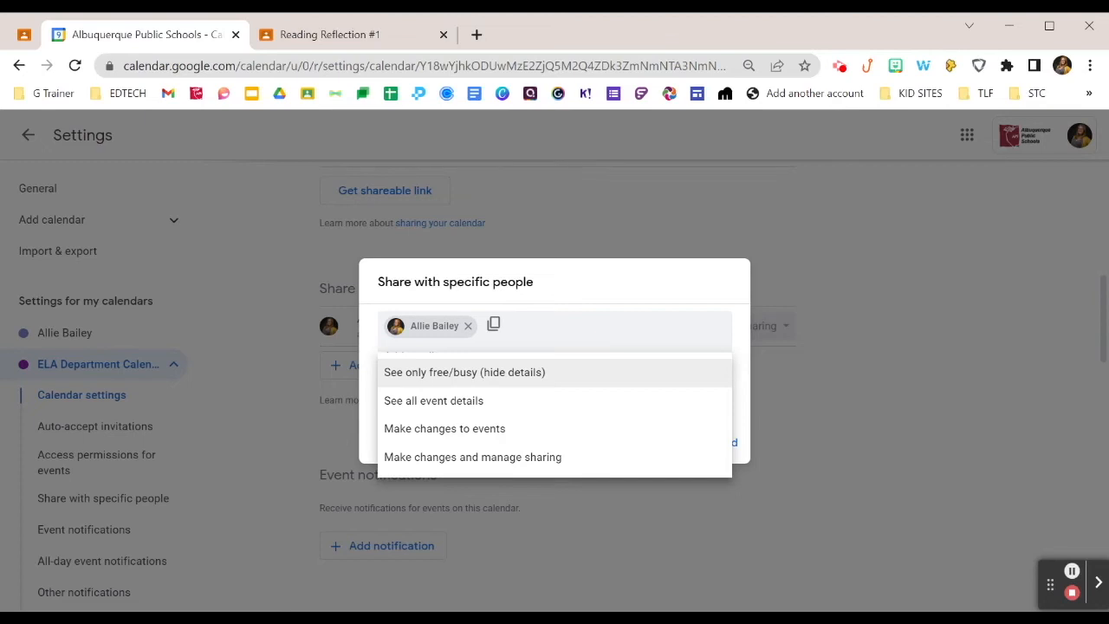
{"action": "left_click", "coordinate": [668, 356]}
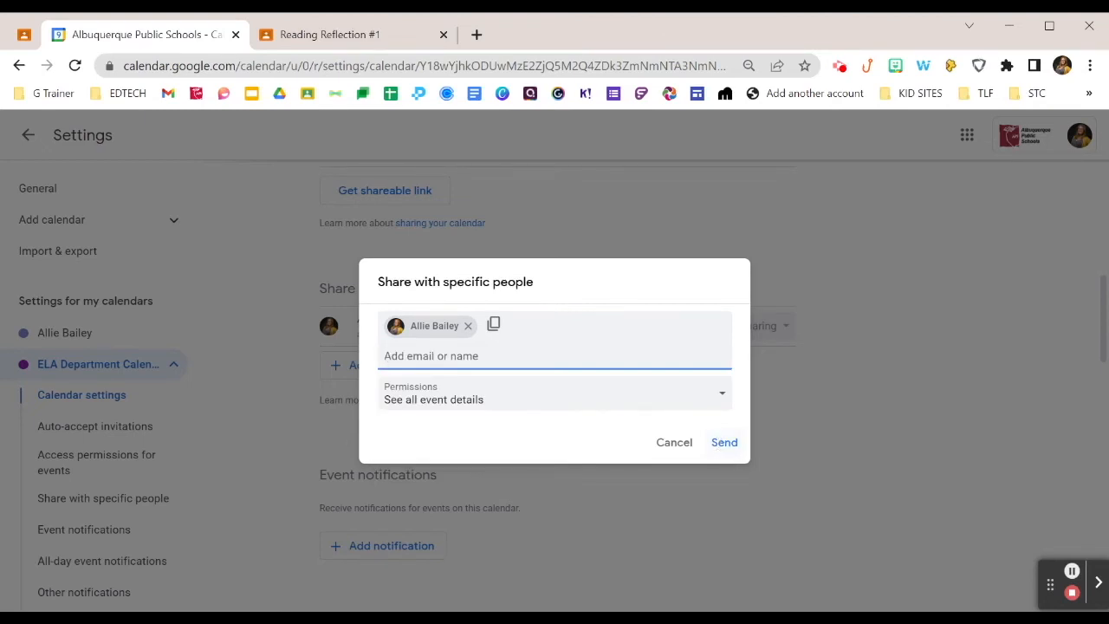
{"action": "left_click", "coordinate": [688, 444]}
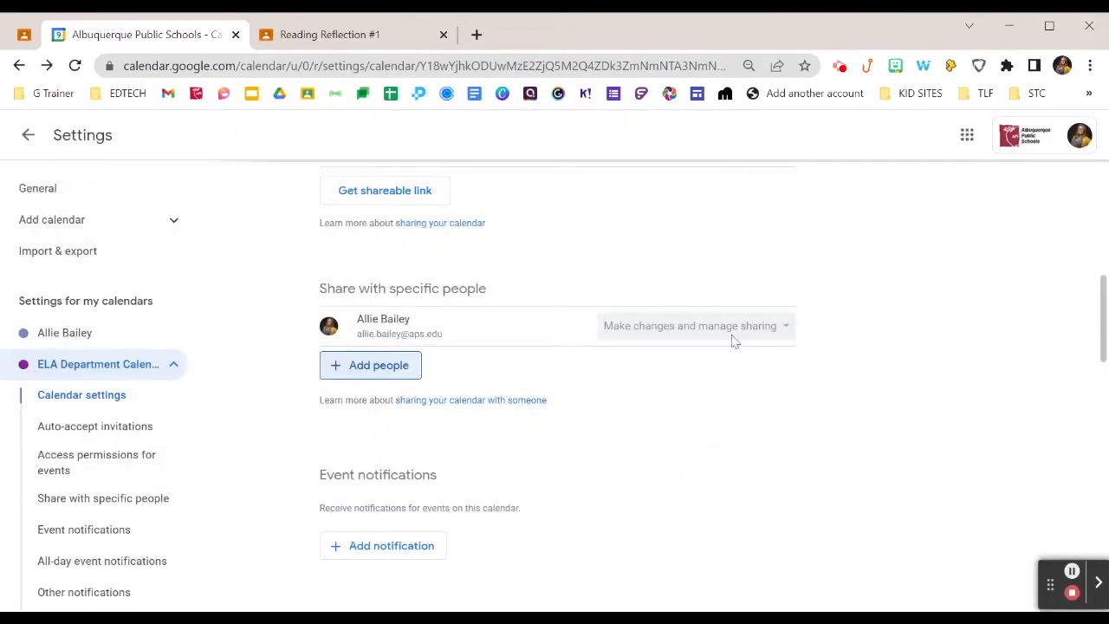
- Add a 10-minute notification for events on the ELA Department Calendar
{"action": "scroll", "coordinate": [599, 413], "scroll_direction": "down", "scroll_amount": 2}
{"action": "scroll", "coordinate": [598, 413], "scroll_direction": "down", "scroll_amount": 1}
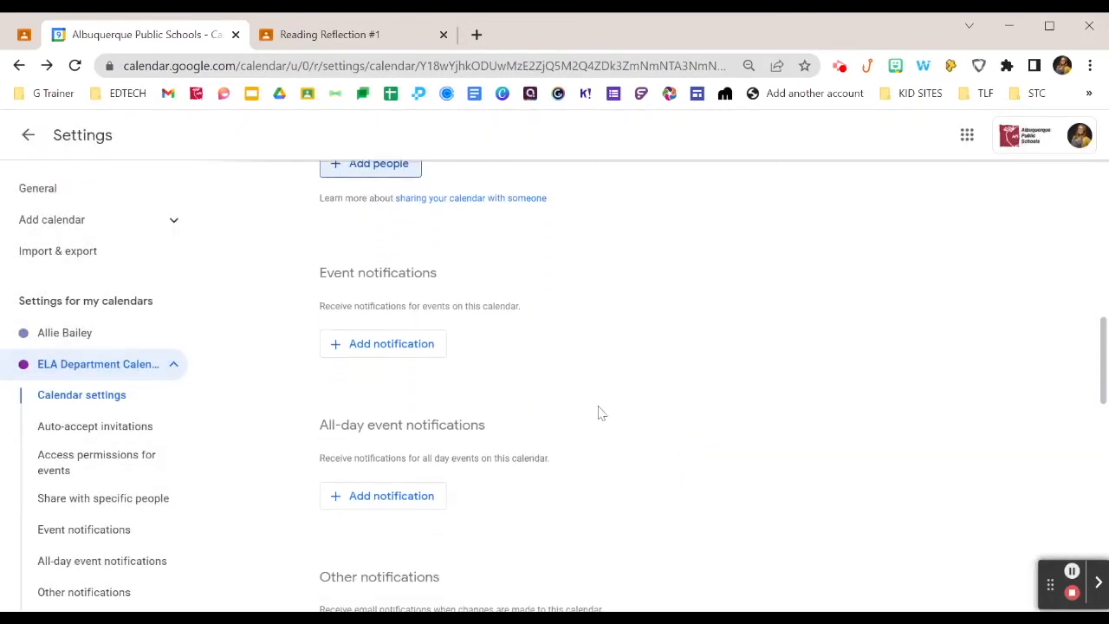
{"action": "left_click", "coordinate": [422, 342]}
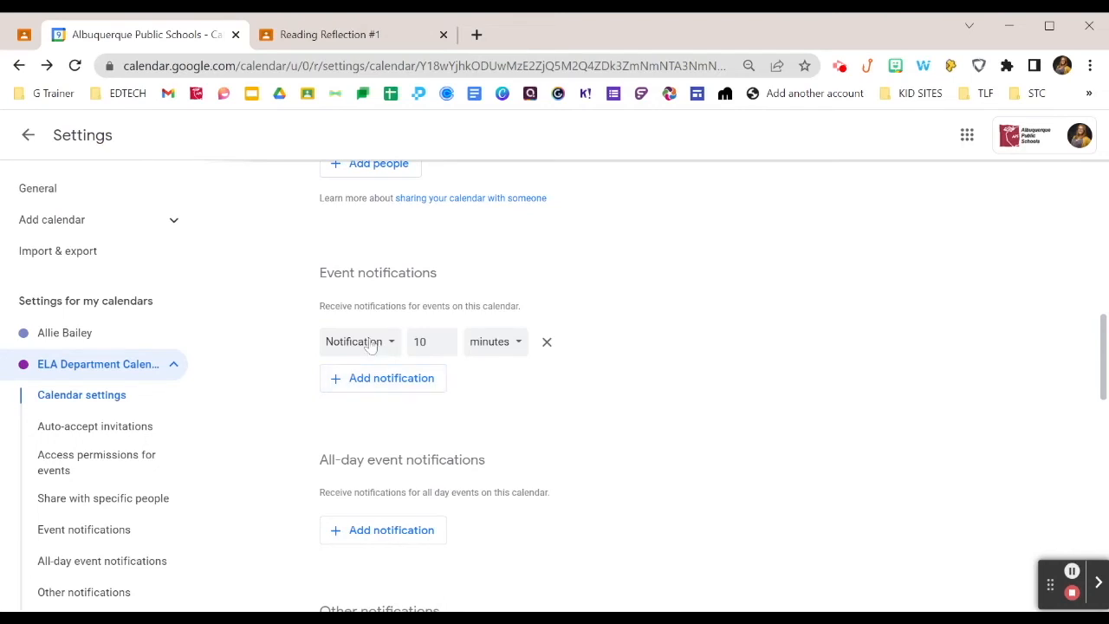
- Review the calendar's other notification, integration and removal settings, and return to the week view
{"action": "scroll", "coordinate": [371, 346], "scroll_direction": "down", "scroll_amount": 3}
{"action": "scroll", "coordinate": [372, 343], "scroll_direction": "down", "scroll_amount": 1}
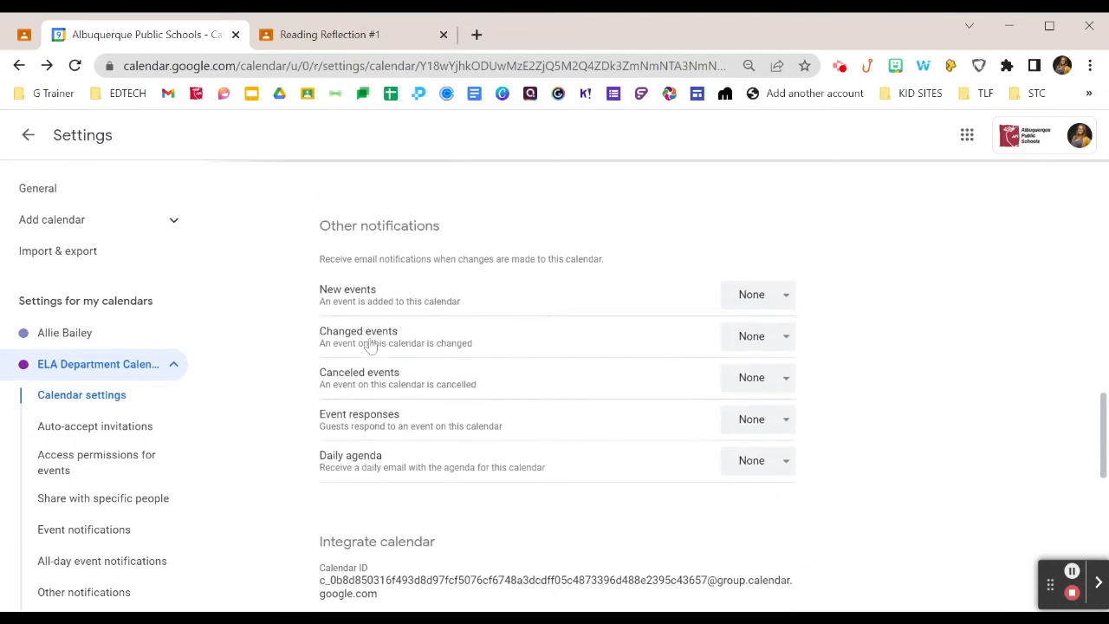
{"action": "scroll", "coordinate": [418, 240], "scroll_direction": "down", "scroll_amount": 1}
{"action": "scroll", "coordinate": [555, 385], "scroll_direction": "down", "scroll_amount": 6}
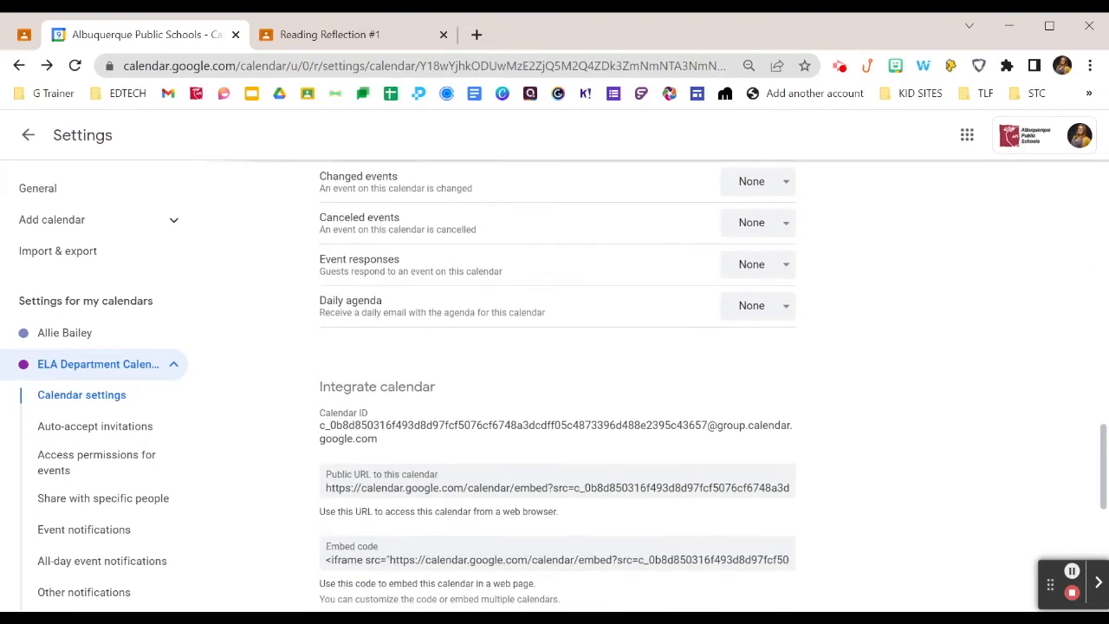
{"action": "scroll", "coordinate": [554, 385], "scroll_direction": "down", "scroll_amount": 1}
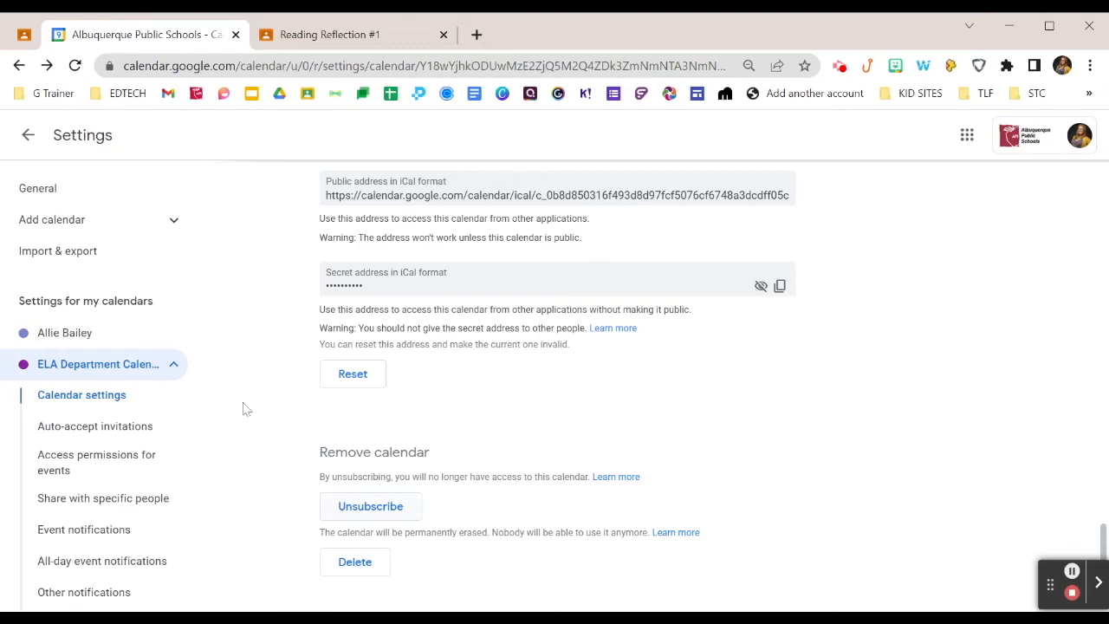
{"action": "left_click", "coordinate": [28, 134]}
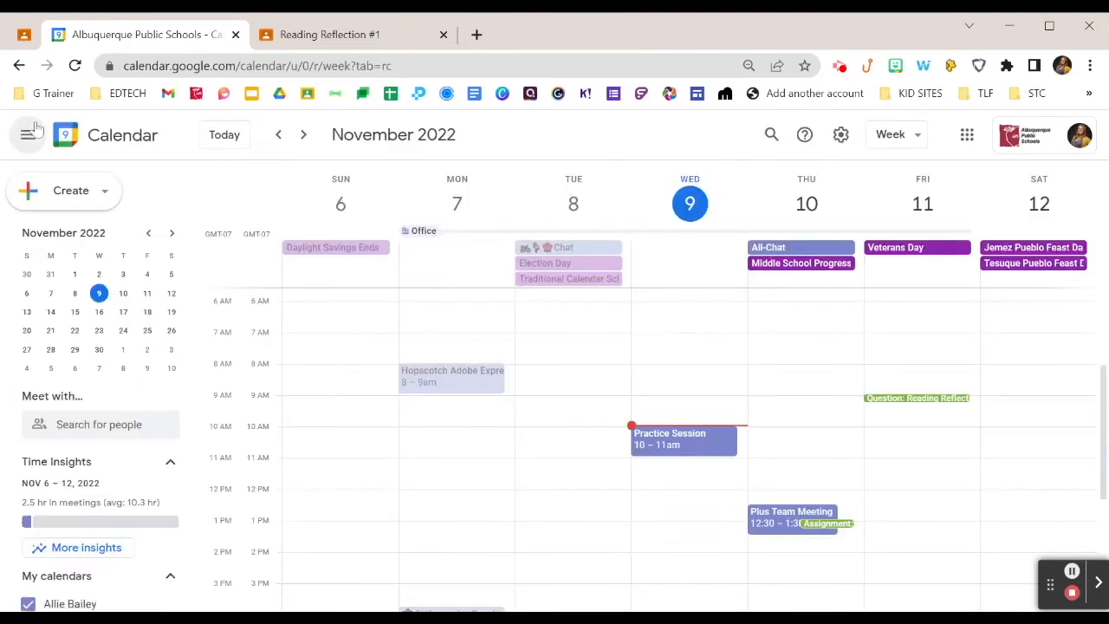
- Find the ELA Department Calendar among the personal calendars and change its color to blue
{"action": "scroll", "coordinate": [146, 456], "scroll_direction": "down", "scroll_amount": 2}
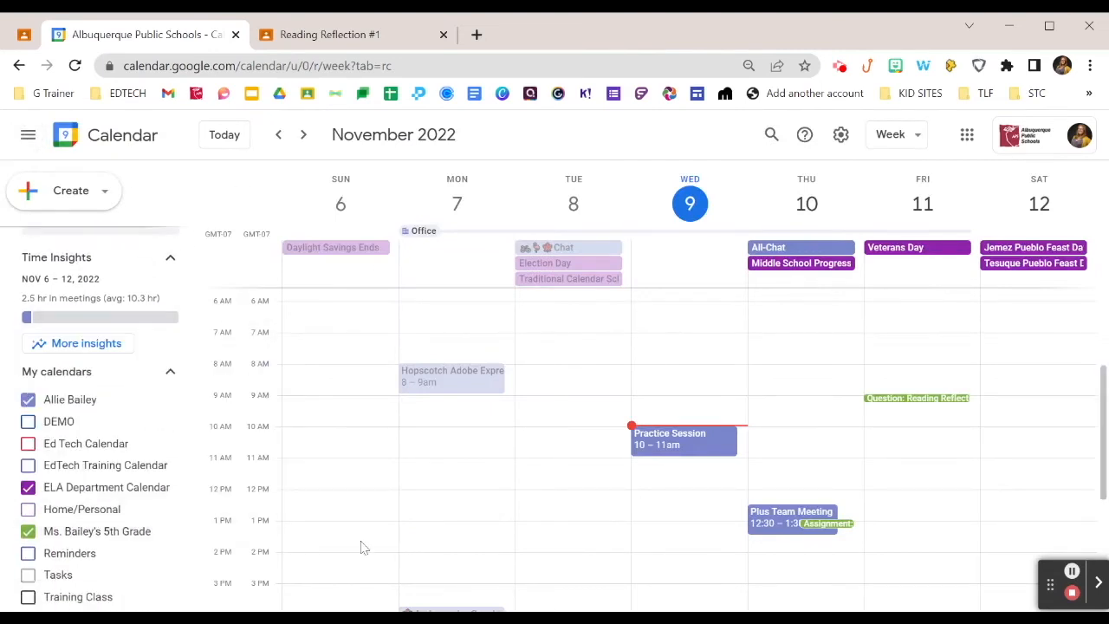
{"action": "scroll", "coordinate": [364, 548], "scroll_direction": "down", "scroll_amount": 1}
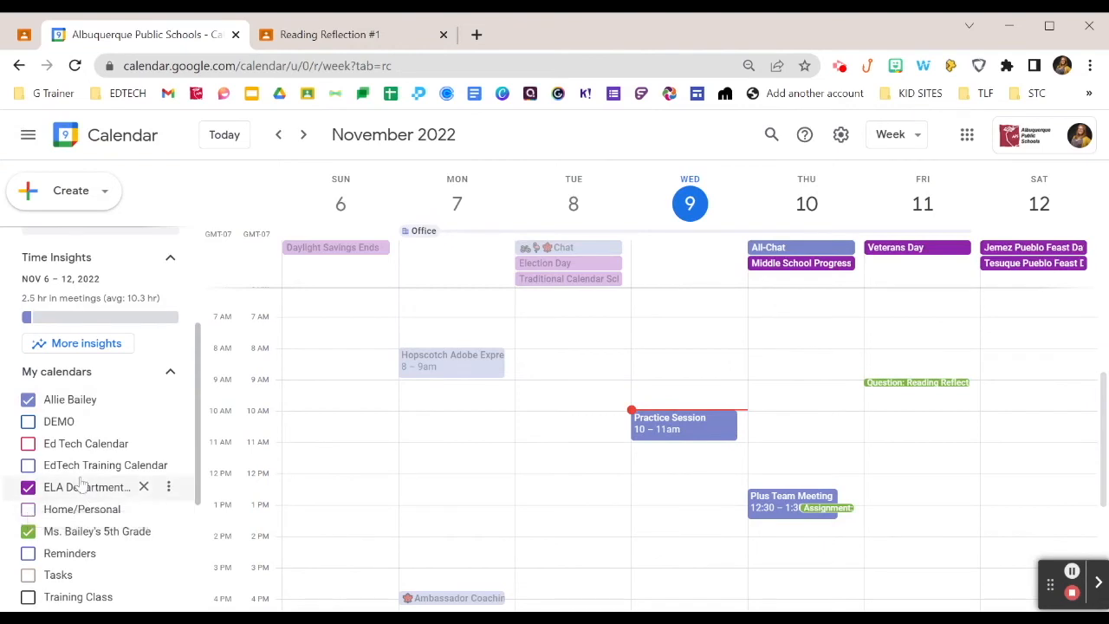
{"action": "scroll", "coordinate": [81, 482], "scroll_direction": "down", "scroll_amount": 1}
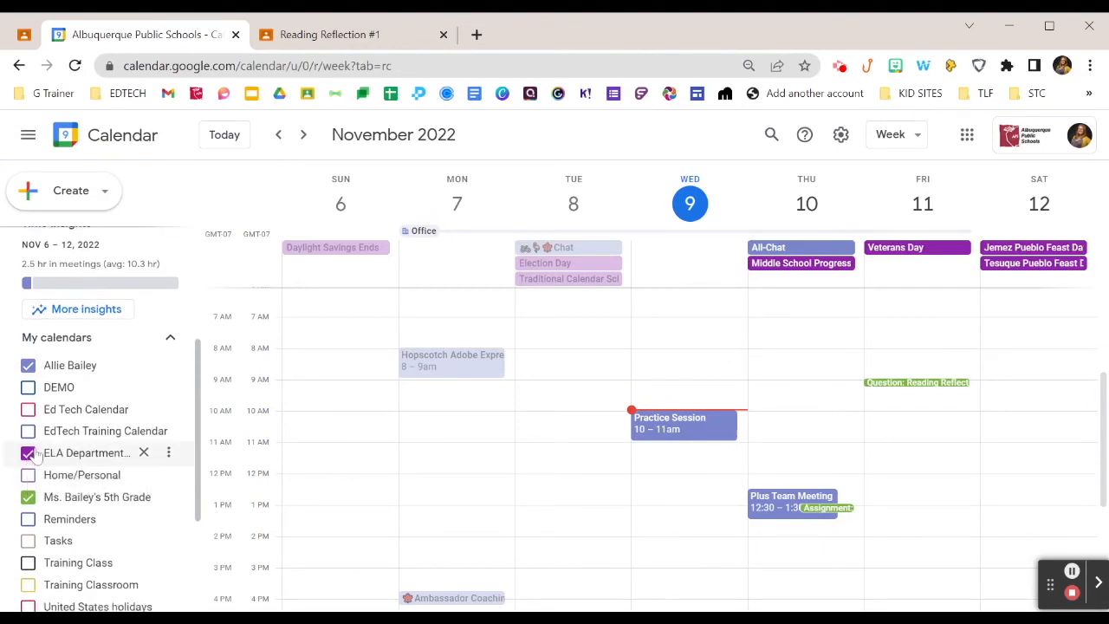
{"action": "left_click", "coordinate": [378, 440]}
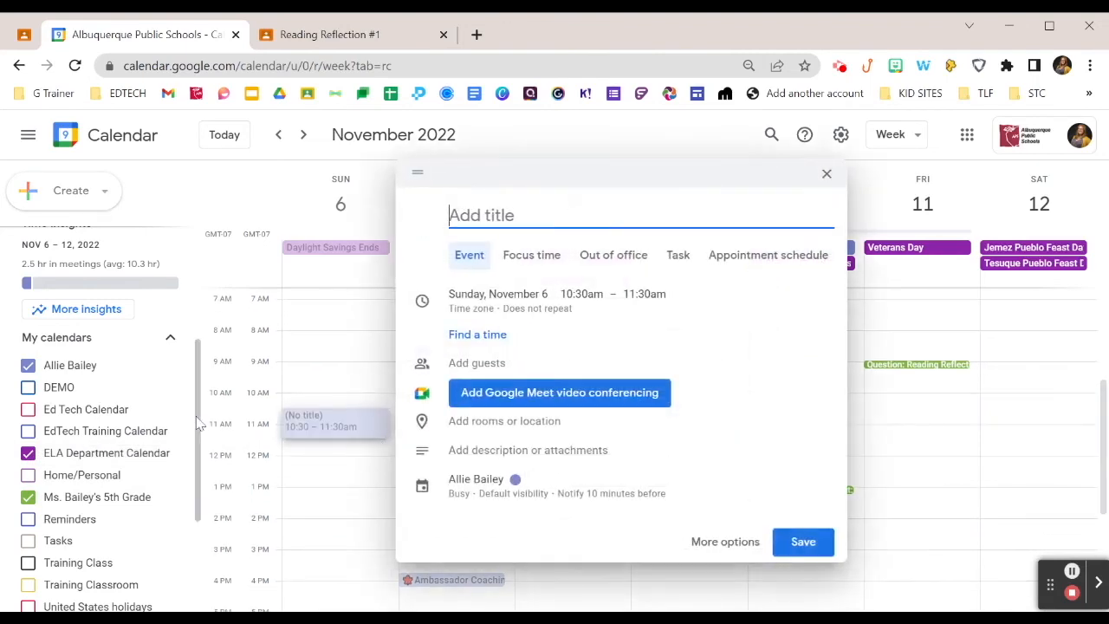
{"action": "left_click", "coordinate": [364, 340]}
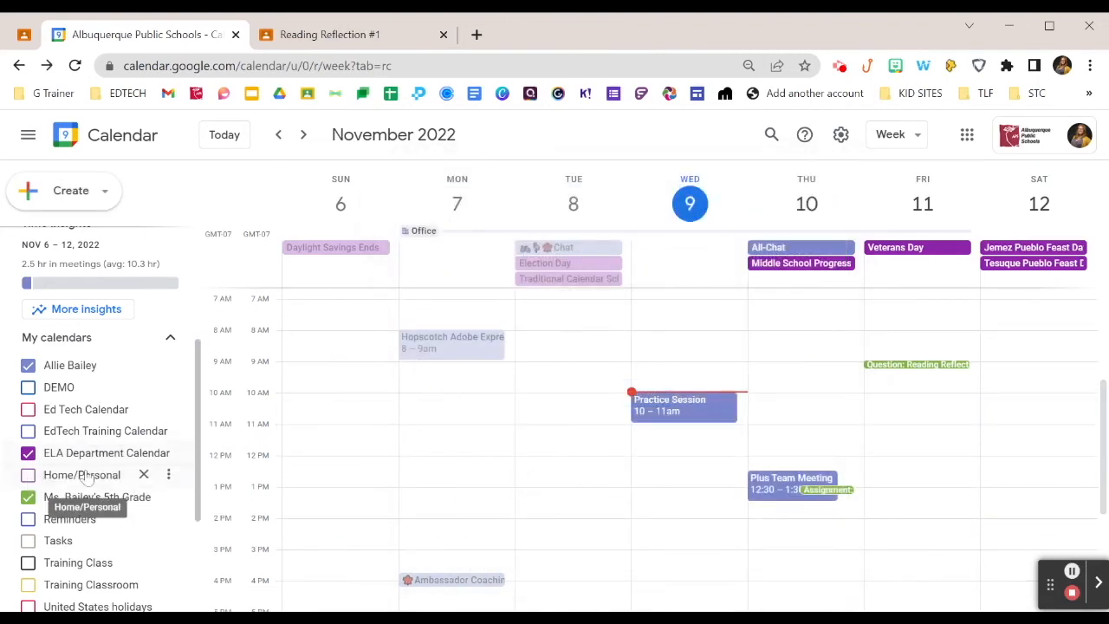
{"action": "scroll", "coordinate": [87, 471], "scroll_direction": "down", "scroll_amount": 2}
{"action": "scroll", "coordinate": [87, 472], "scroll_direction": "up", "scroll_amount": 1}
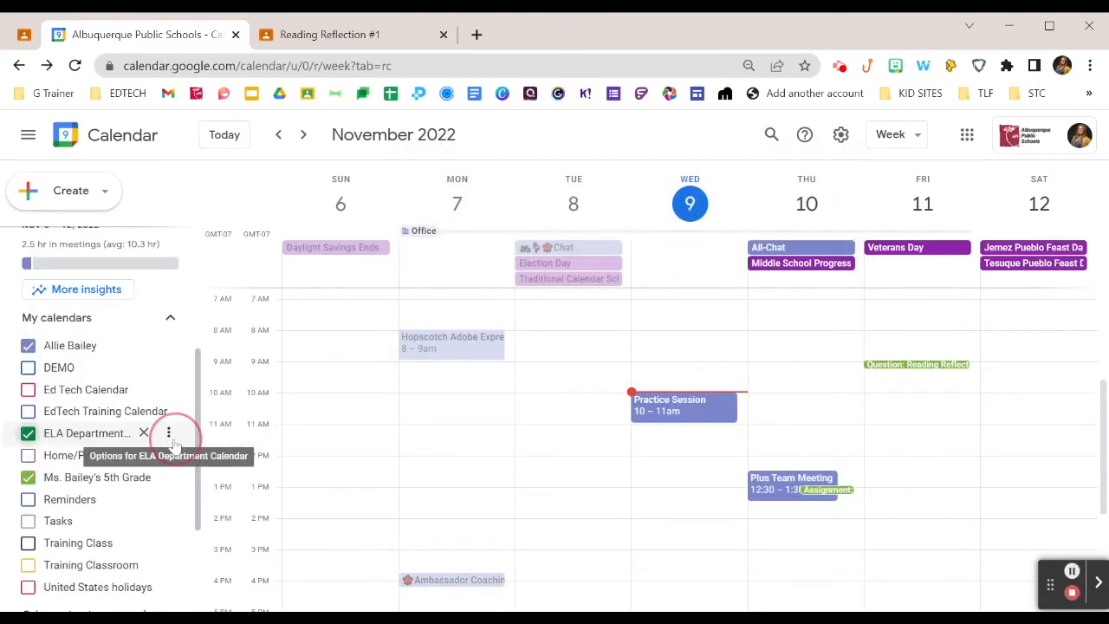
{"action": "left_click", "coordinate": [168, 432]}
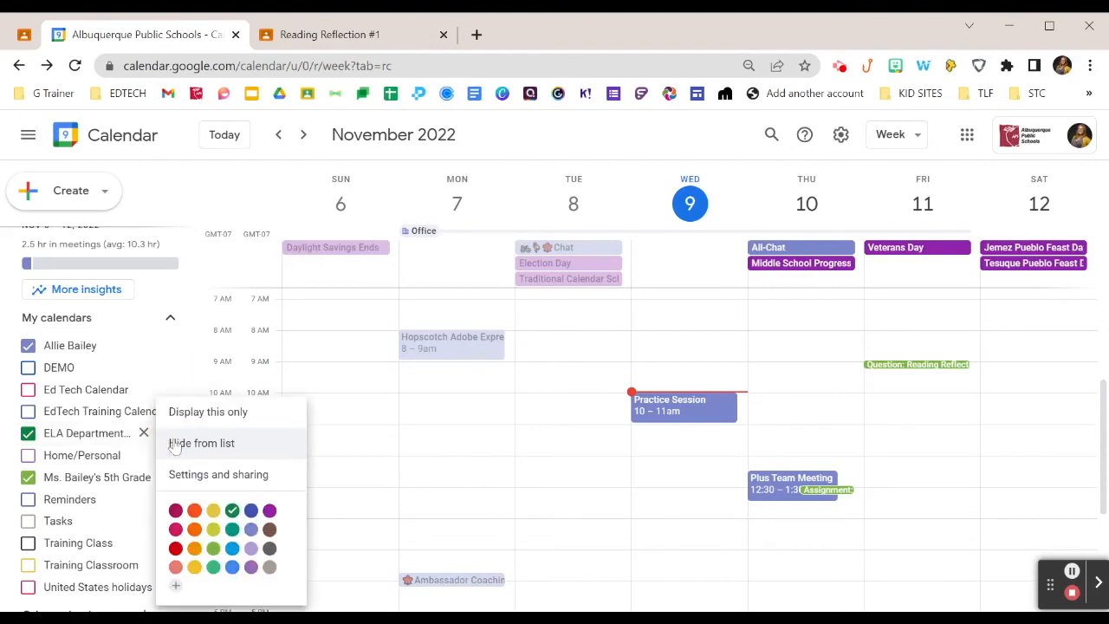
{"action": "left_click", "coordinate": [230, 566]}
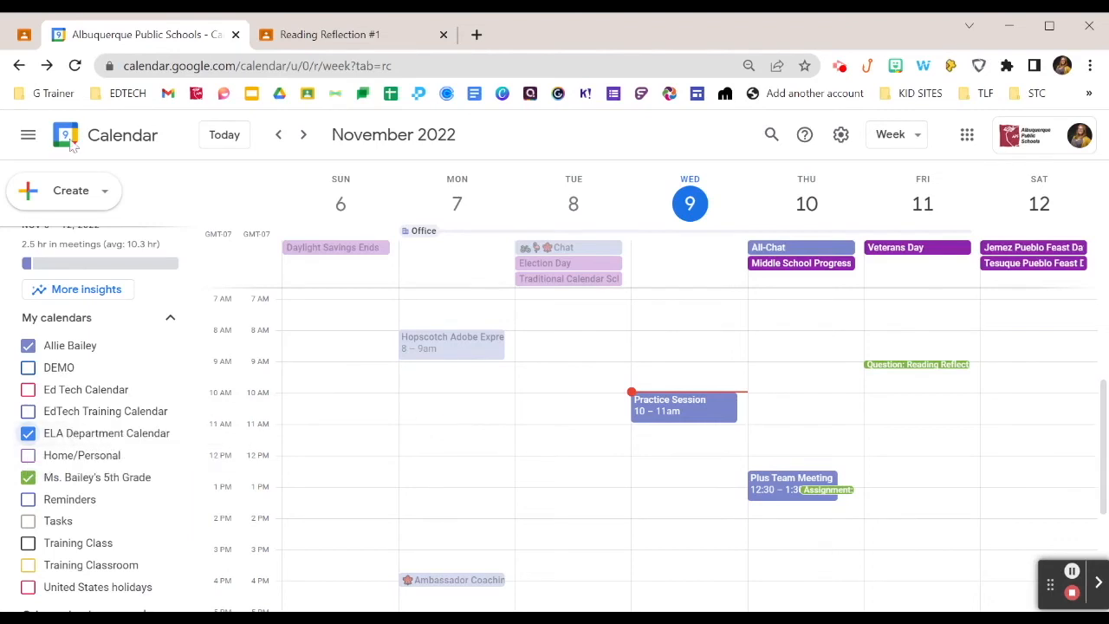
- Start an event on Tuesday, November 8, 10:30am to 11:30am, with full options, and assign it to the ELA Department Calendar
{"action": "left_click", "coordinate": [80, 201]}
{"action": "left_click", "coordinate": [99, 192]}
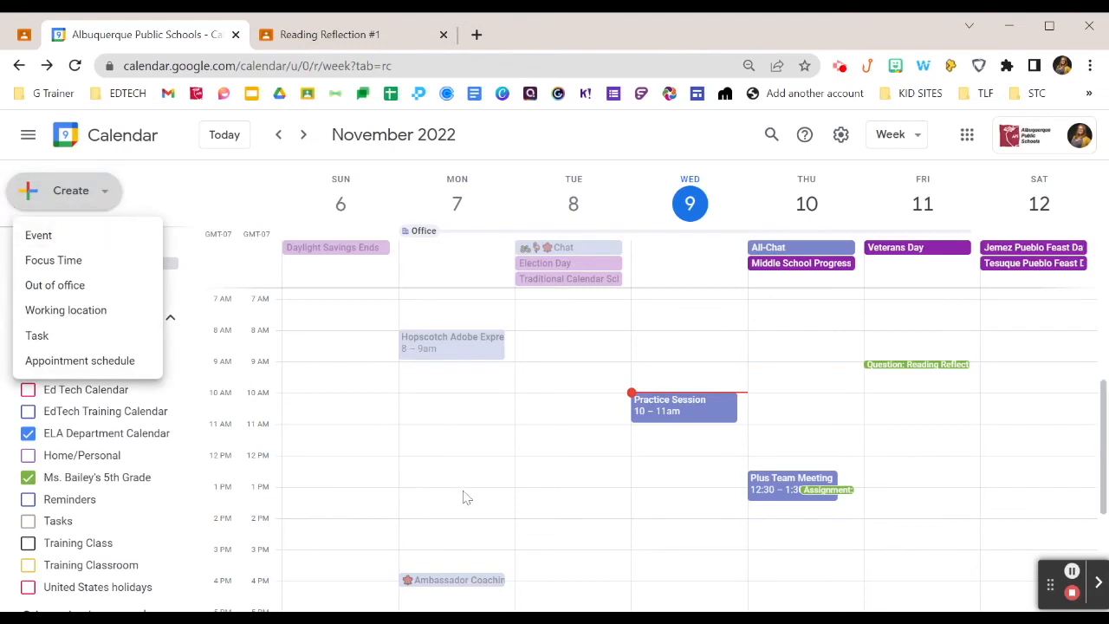
{"action": "left_click", "coordinate": [534, 425]}
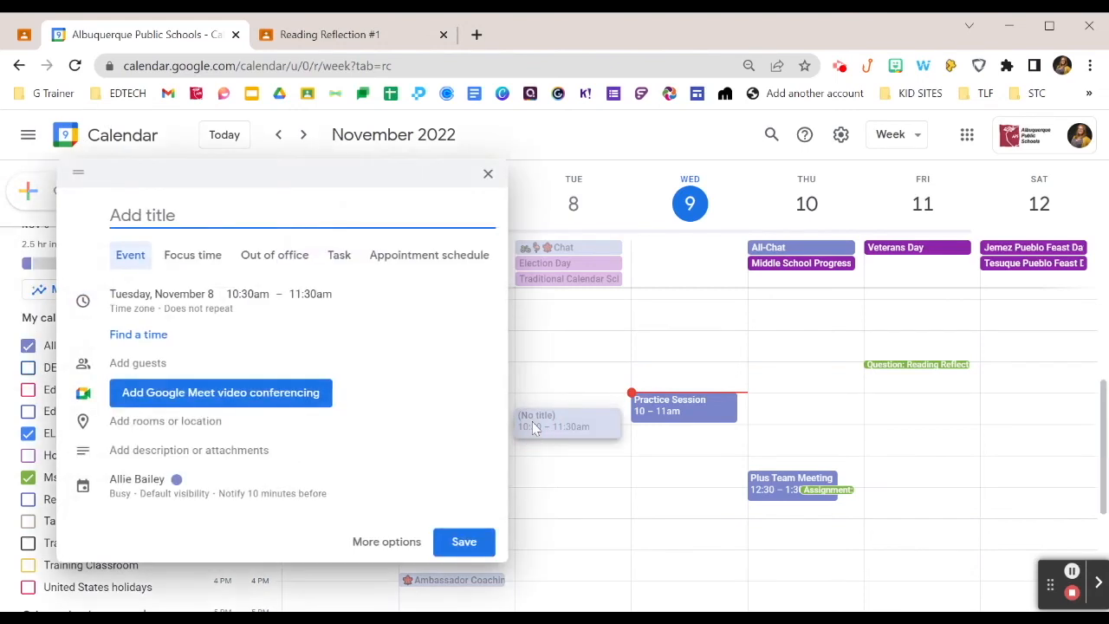
{"action": "left_click", "coordinate": [385, 546]}
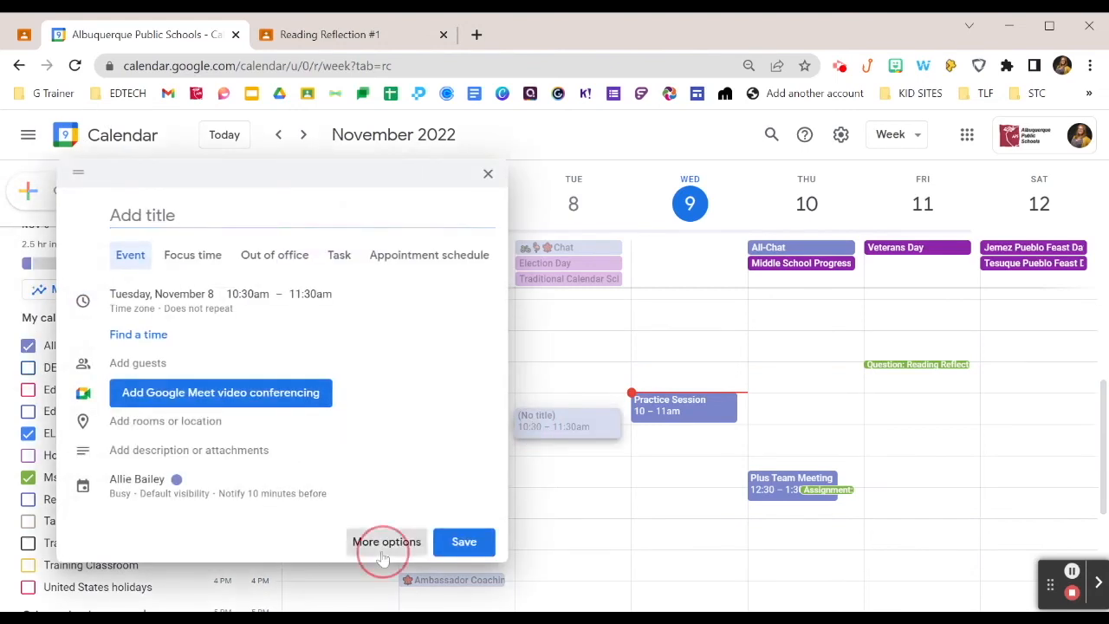
{"action": "left_click", "coordinate": [111, 457]}
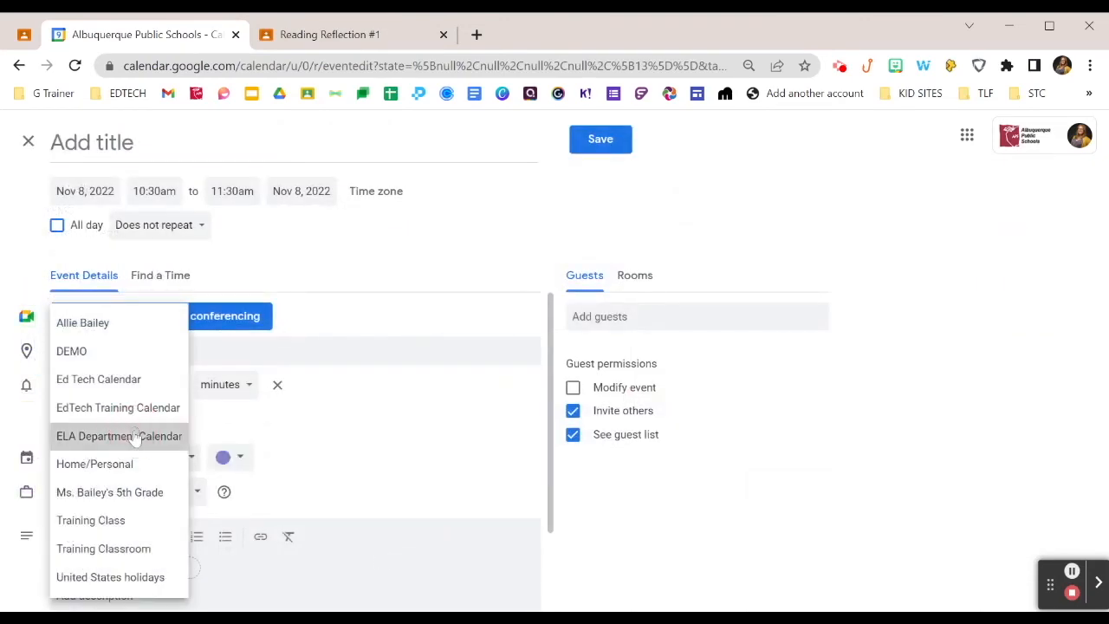
{"action": "left_click", "coordinate": [136, 436]}
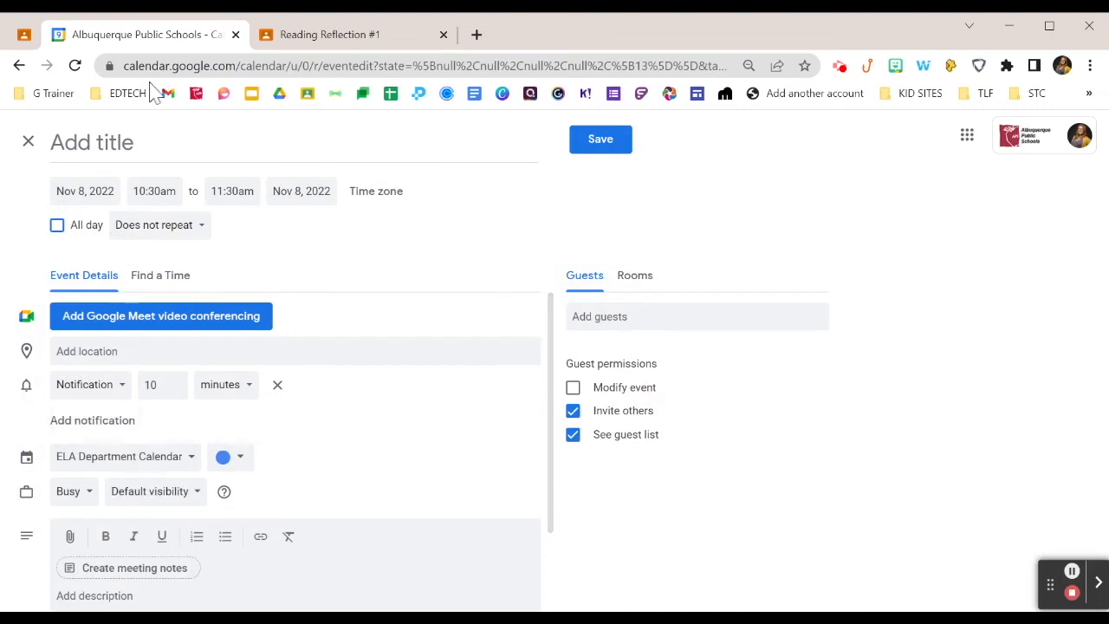
- Title the event PLC Meeting and schedule it for November 10, 2022, from 10:15am to 11:15am
{"action": "left_click", "coordinate": [128, 142]}
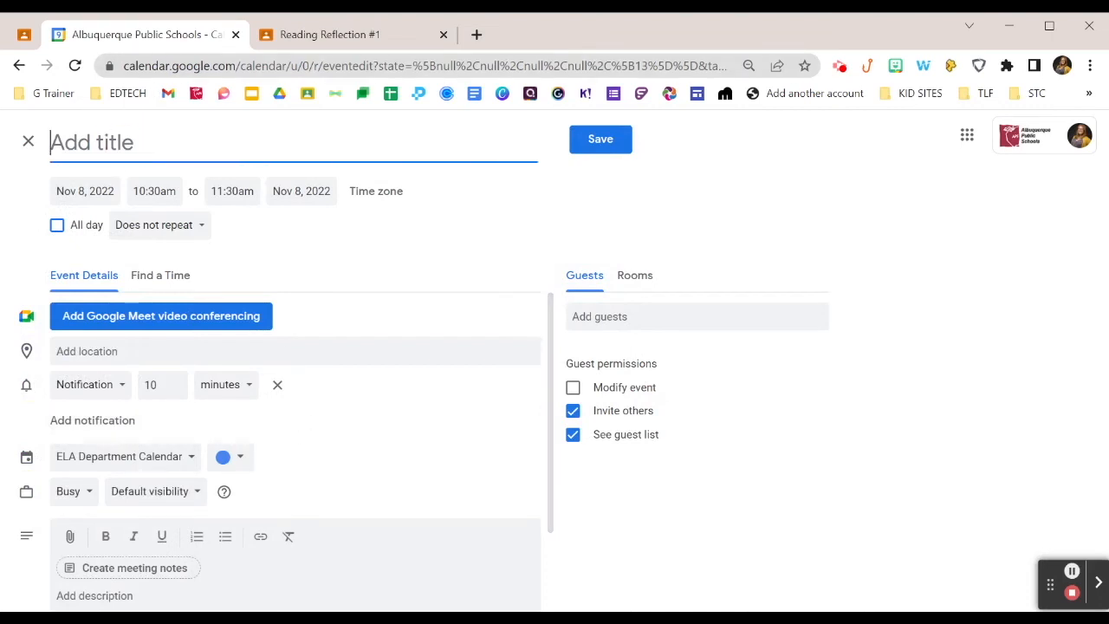
{"action": "type", "text": "PLC Meeting"}
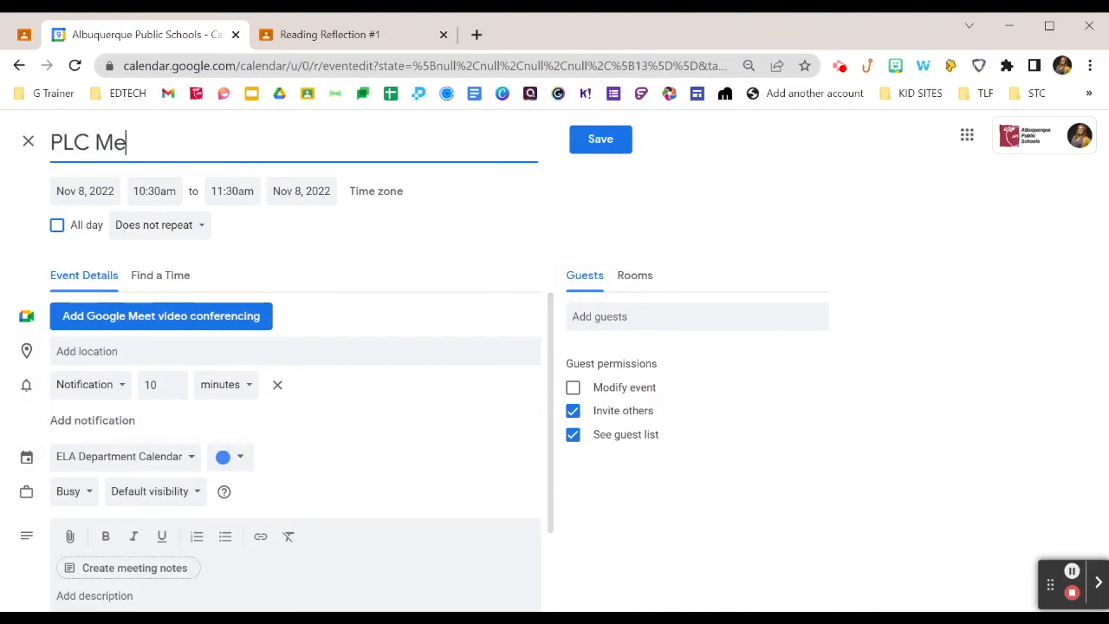
{"action": "left_click", "coordinate": [95, 188]}
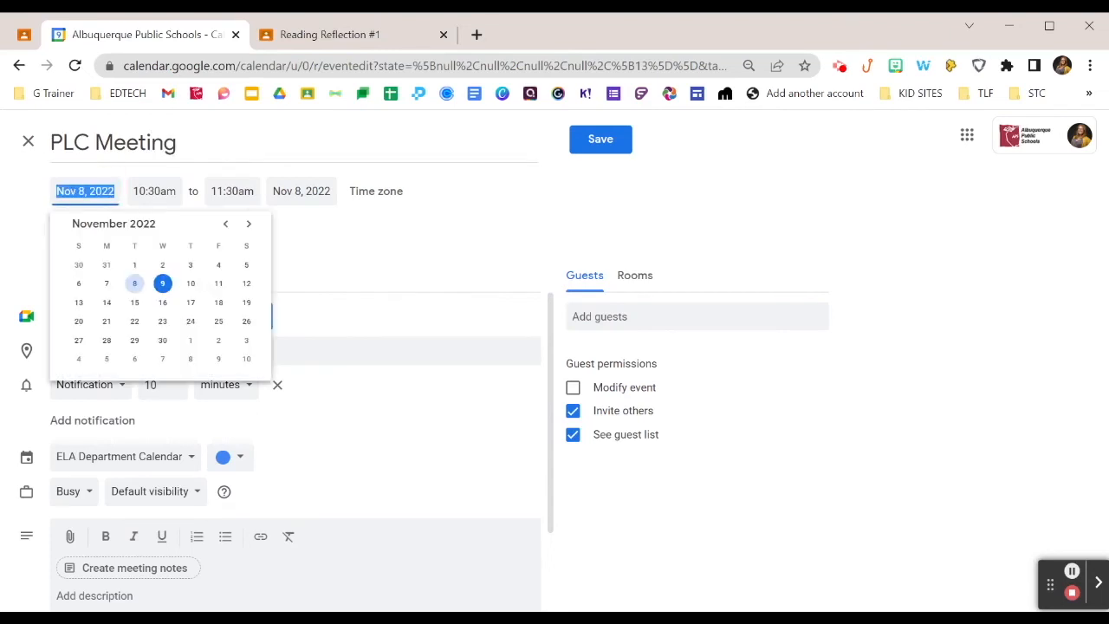
{"action": "left_click", "coordinate": [185, 286]}
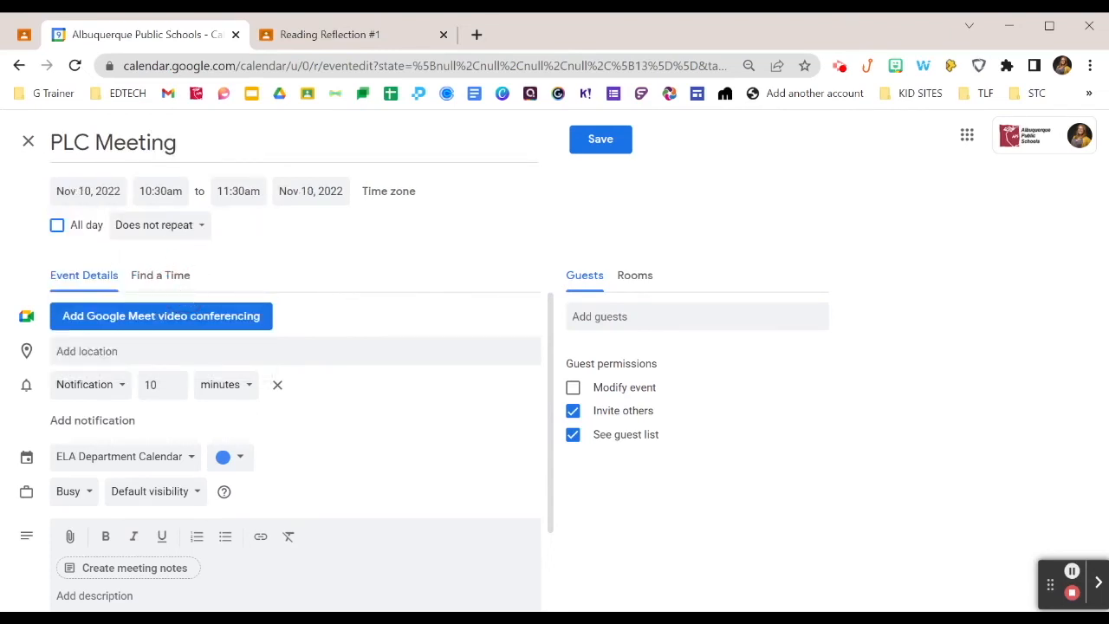
{"action": "left_click", "coordinate": [160, 190]}
{"action": "left_click", "coordinate": [165, 255]}
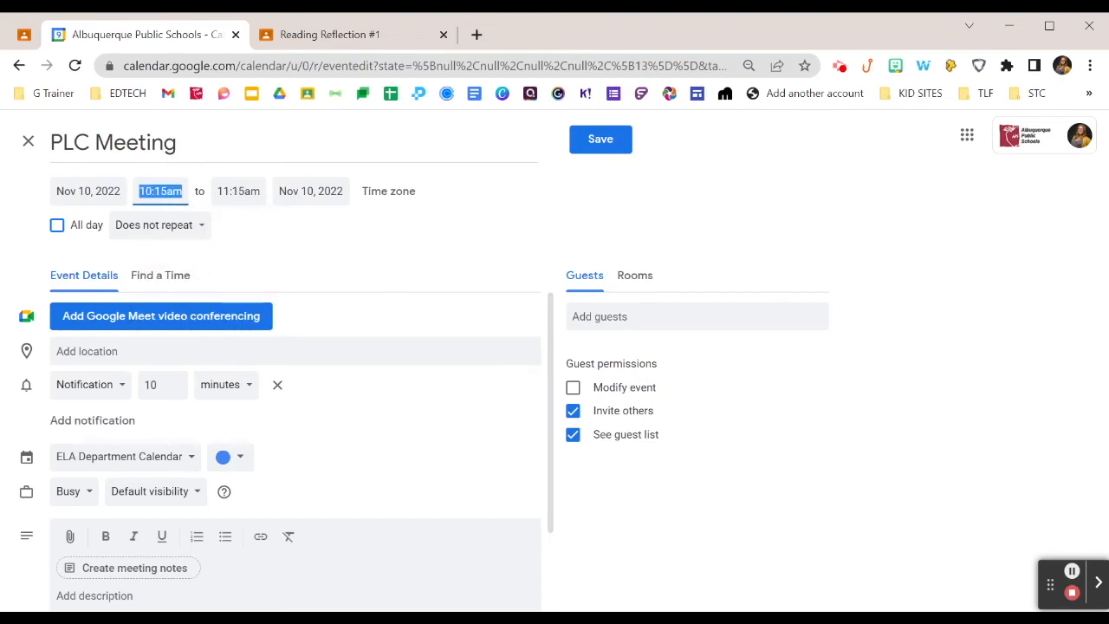
- Make the PLC Meeting repeat weekly on Thursday, set its location to Room 100, and save the event
{"action": "left_click", "coordinate": [154, 225]}
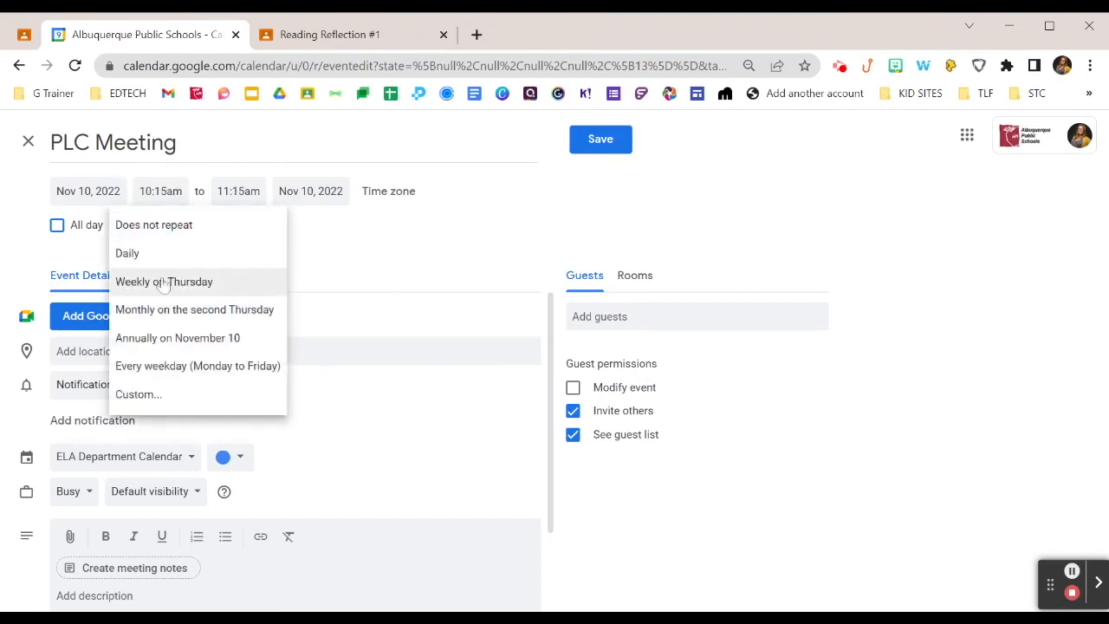
{"action": "left_click", "coordinate": [164, 280]}
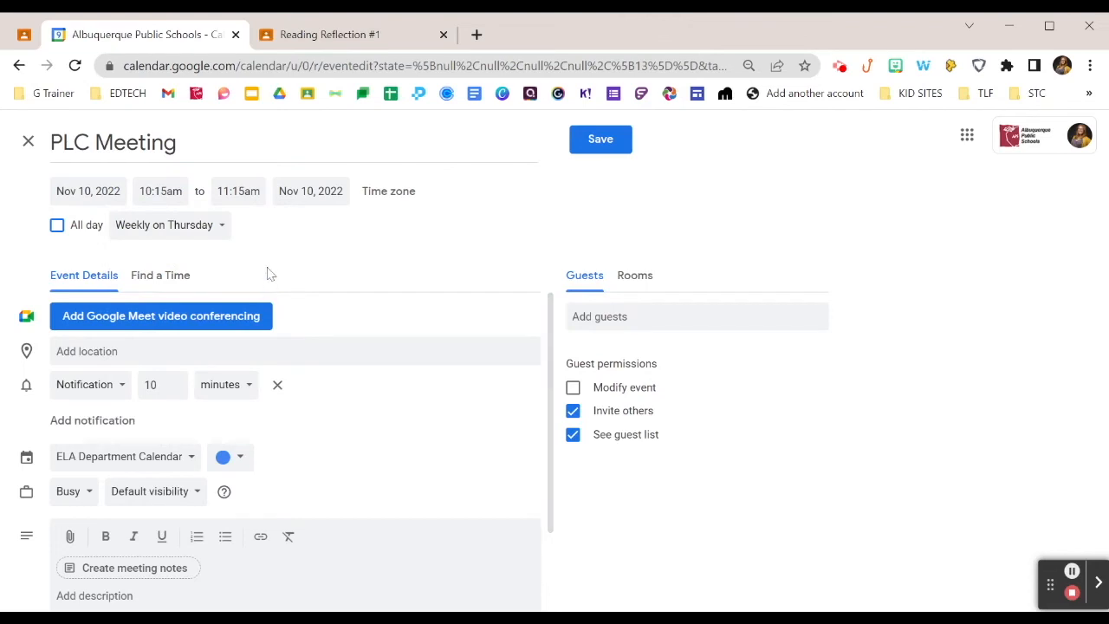
{"action": "left_click", "coordinate": [276, 351]}
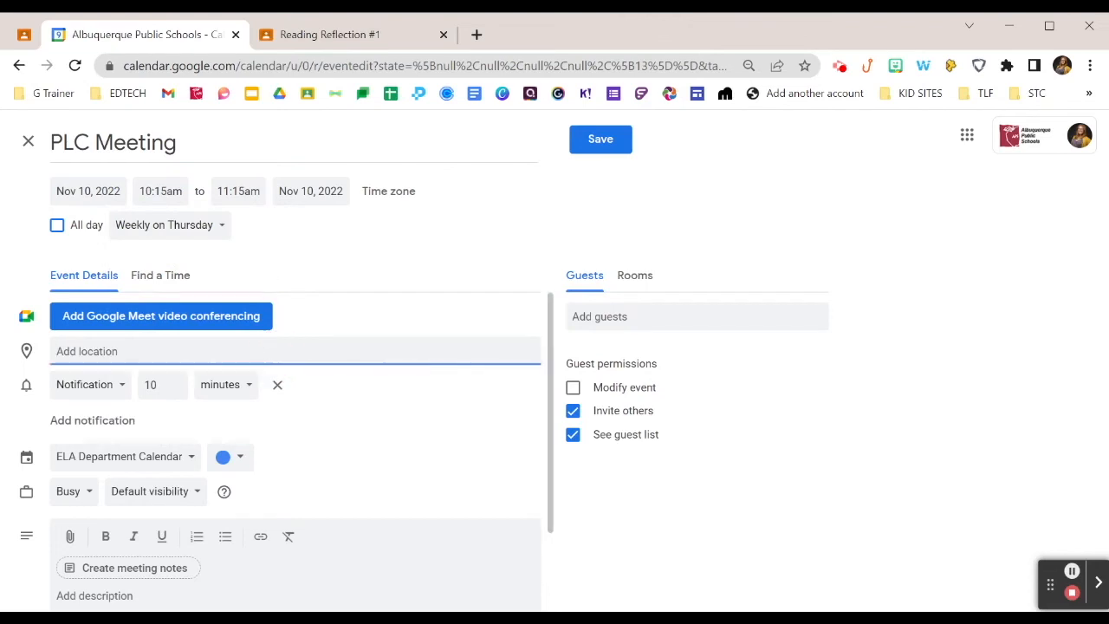
{"action": "type", "text": "Room 100"}
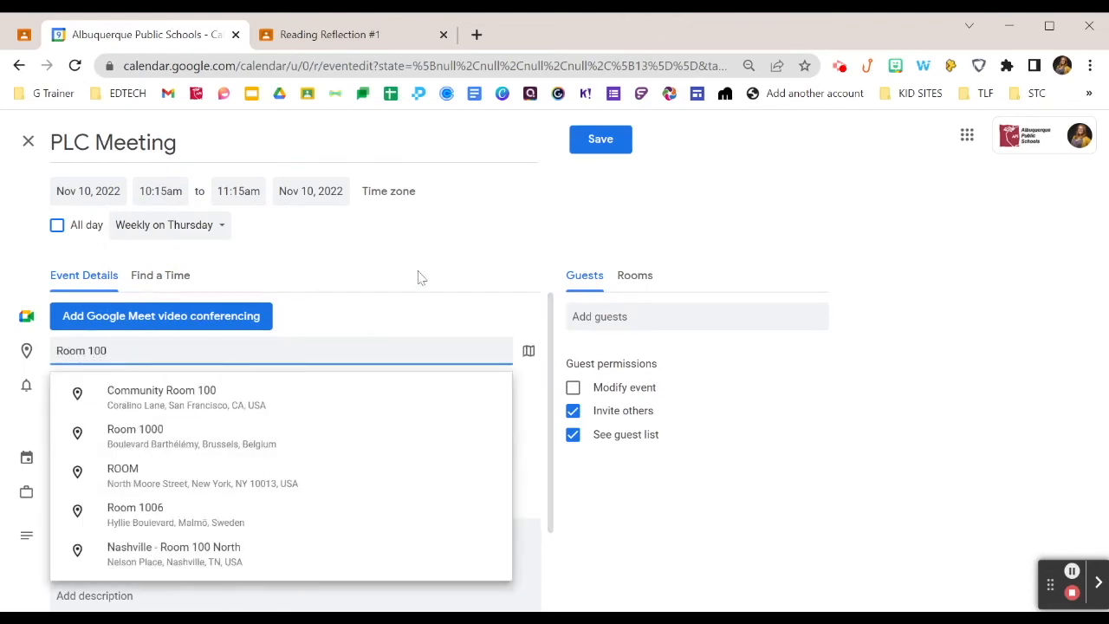
{"action": "key", "text": "Return"}
{"action": "scroll", "coordinate": [421, 403], "scroll_direction": "down", "scroll_amount": 2}
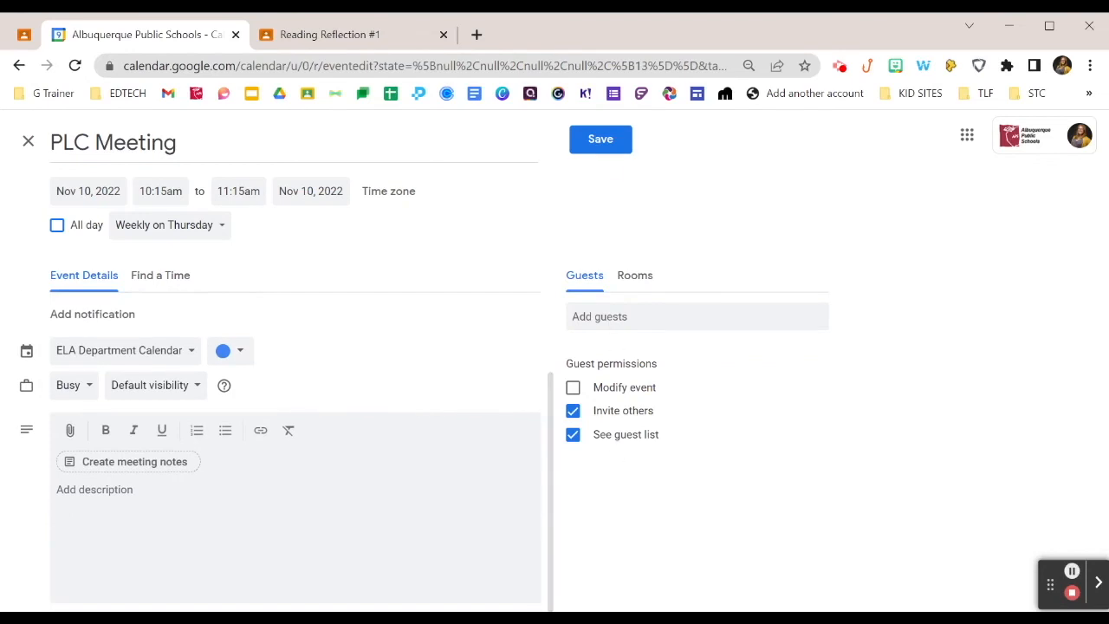
{"action": "left_click", "coordinate": [600, 138]}
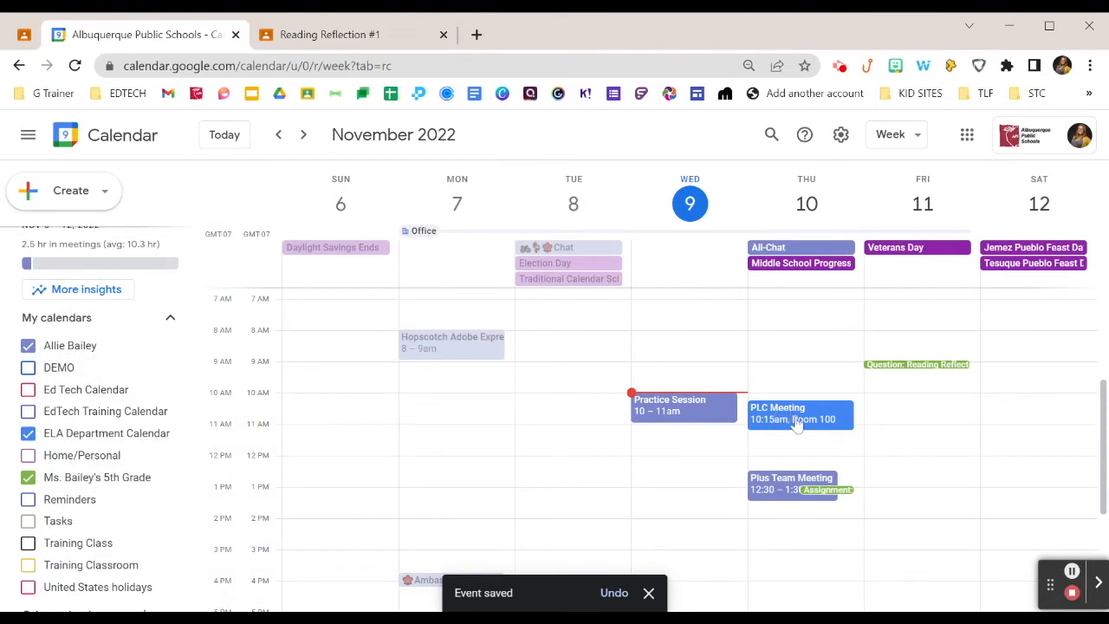
- Look through the following weeks for the recurring PLC Meeting and return to the week of November 13–19
{"action": "left_click", "coordinate": [303, 136]}
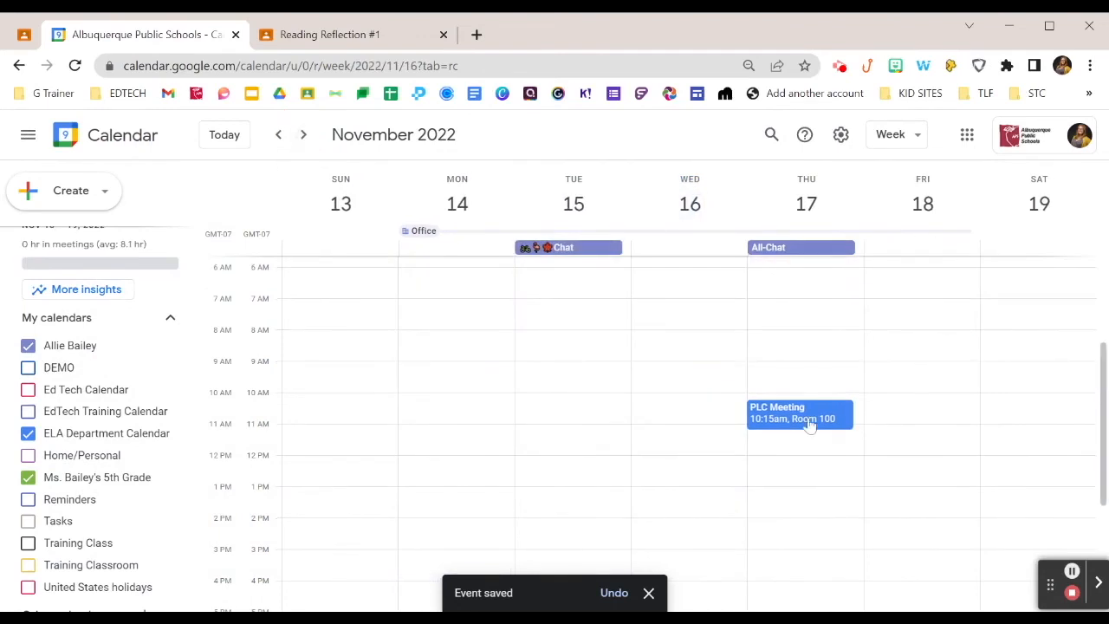
{"action": "left_click", "coordinate": [303, 136]}
{"action": "left_click", "coordinate": [303, 136]}
{"action": "key", "text": "alt+Left"}
{"action": "key", "text": "alt+Left"}
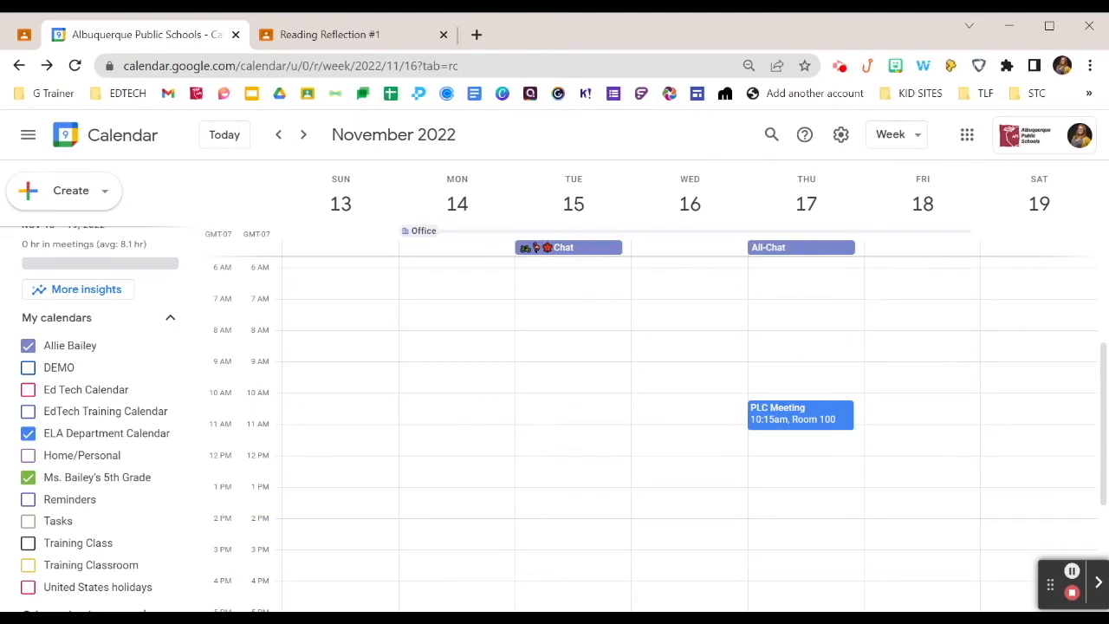
- Open the print preview for November 13–19, 2022, and set it to week view in portrait orientation
{"action": "left_click", "coordinate": [840, 136]}
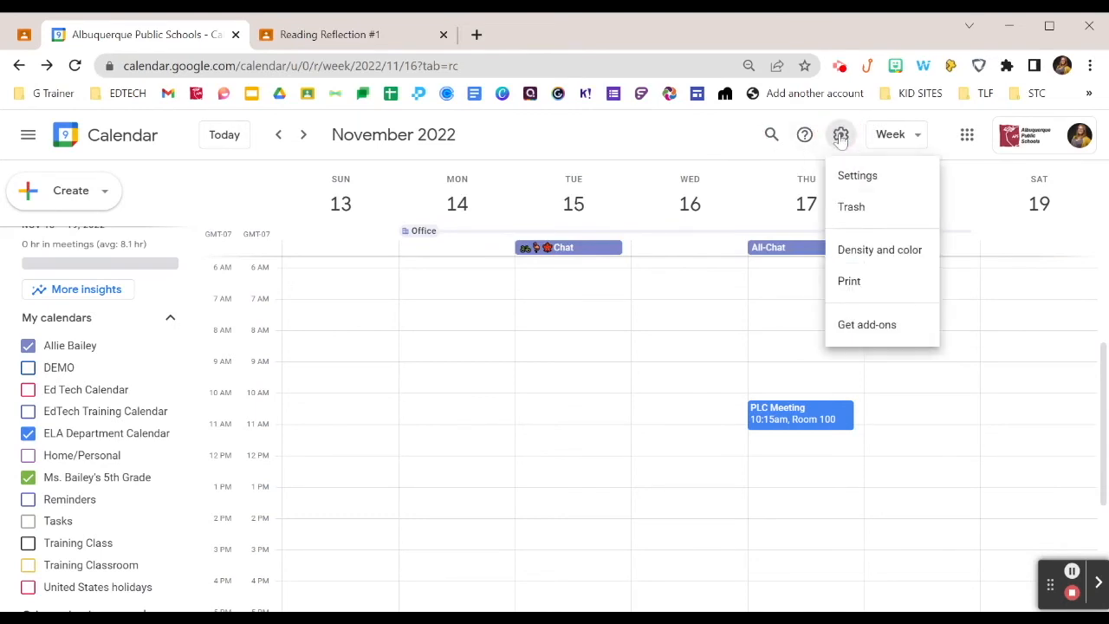
{"action": "left_click", "coordinate": [861, 292]}
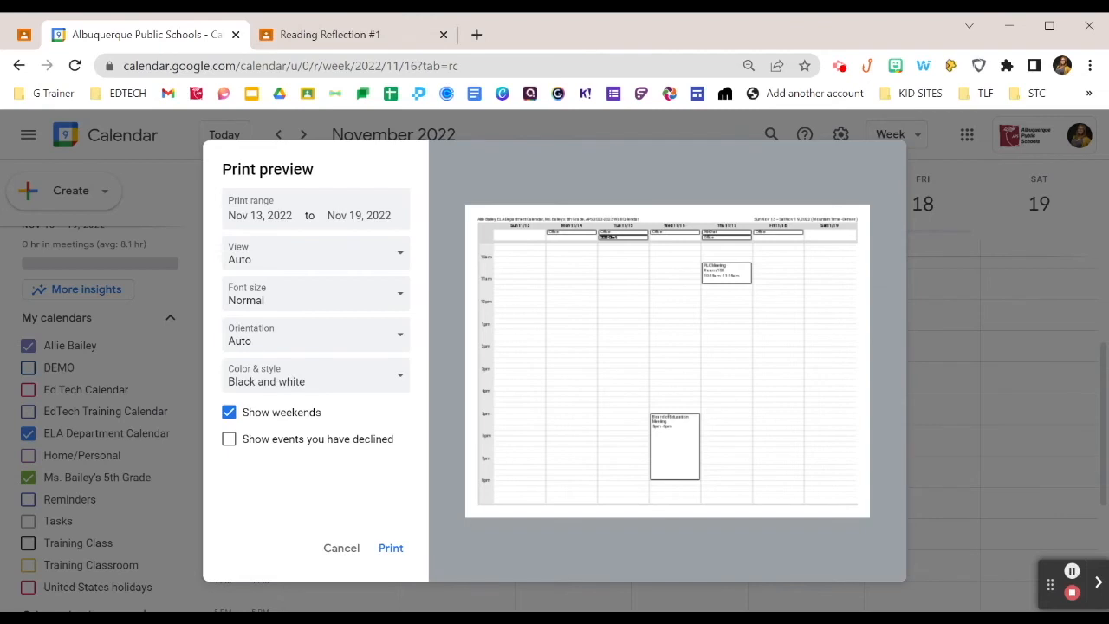
{"action": "left_click", "coordinate": [379, 262]}
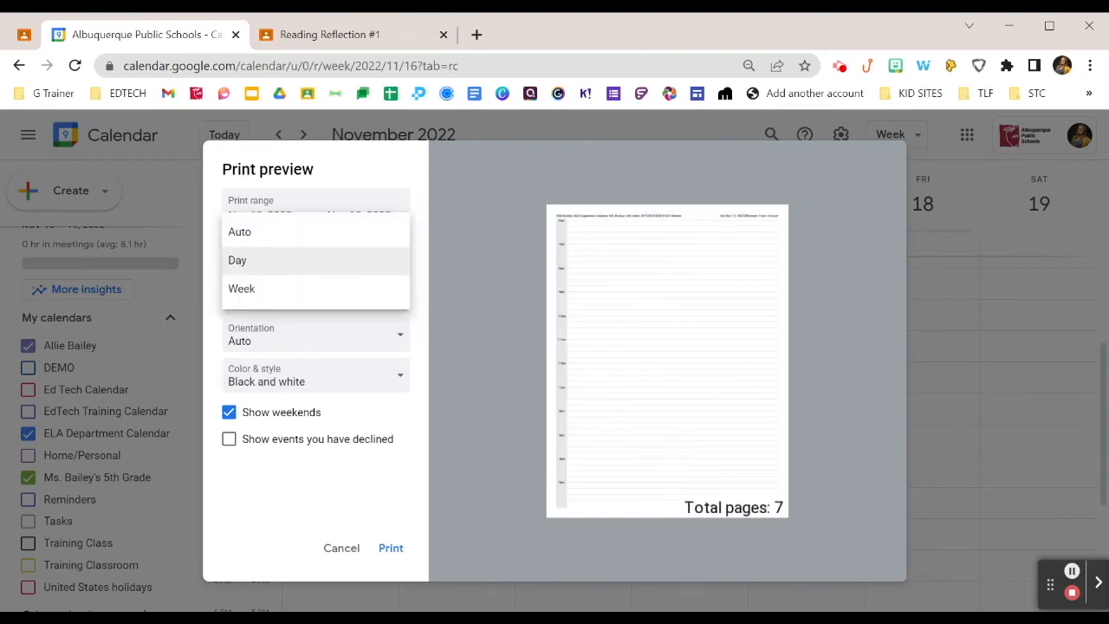
{"action": "left_click", "coordinate": [378, 288]}
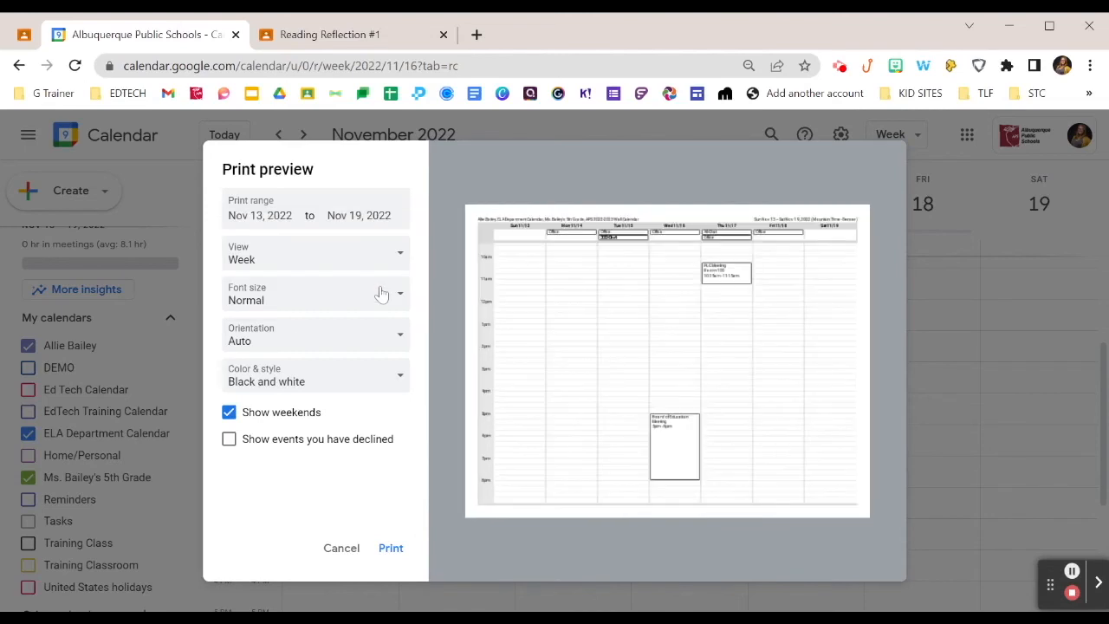
{"action": "left_click", "coordinate": [399, 343]}
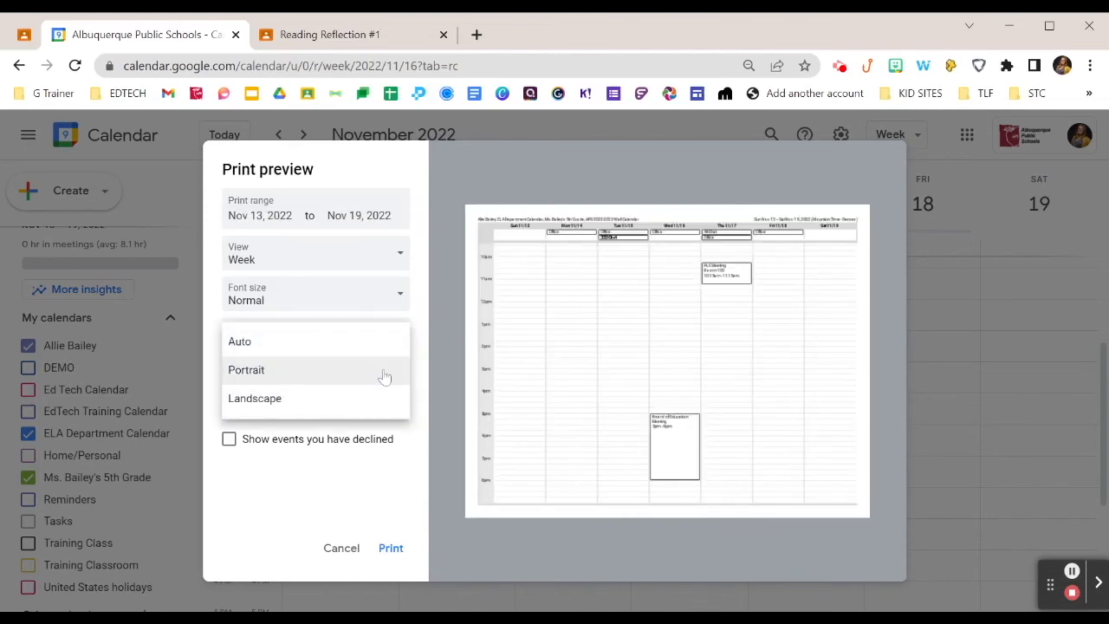
{"action": "left_click", "coordinate": [385, 372]}
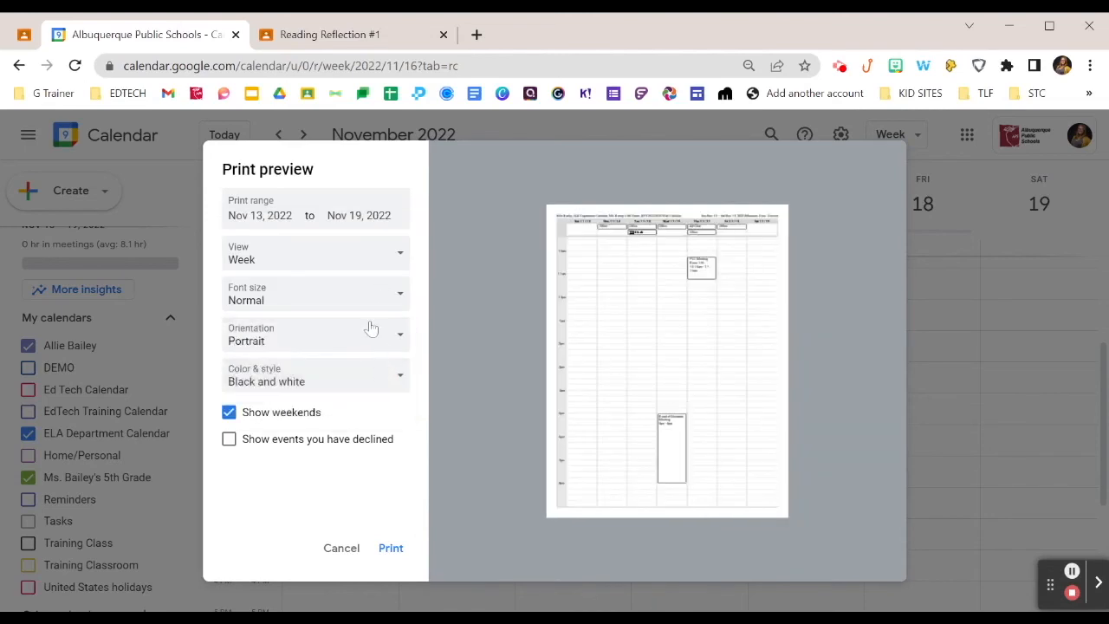
- Try the full color style in the print preview, and switch the color and style to Outline
{"action": "left_click", "coordinate": [379, 373]}
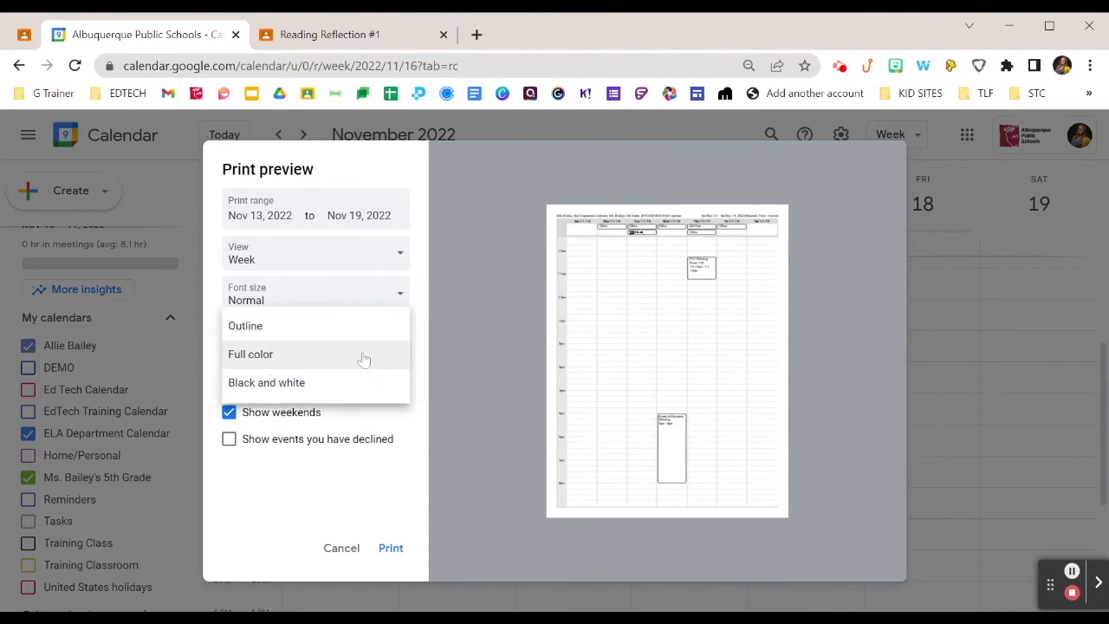
{"action": "left_click", "coordinate": [362, 357]}
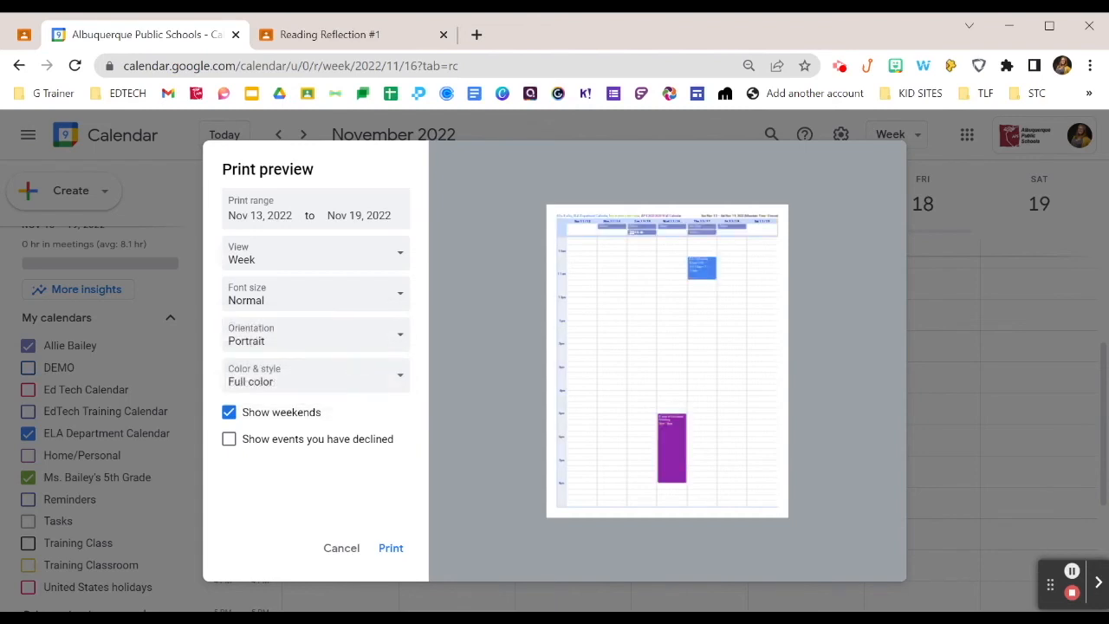
{"action": "left_click", "coordinate": [376, 333]}
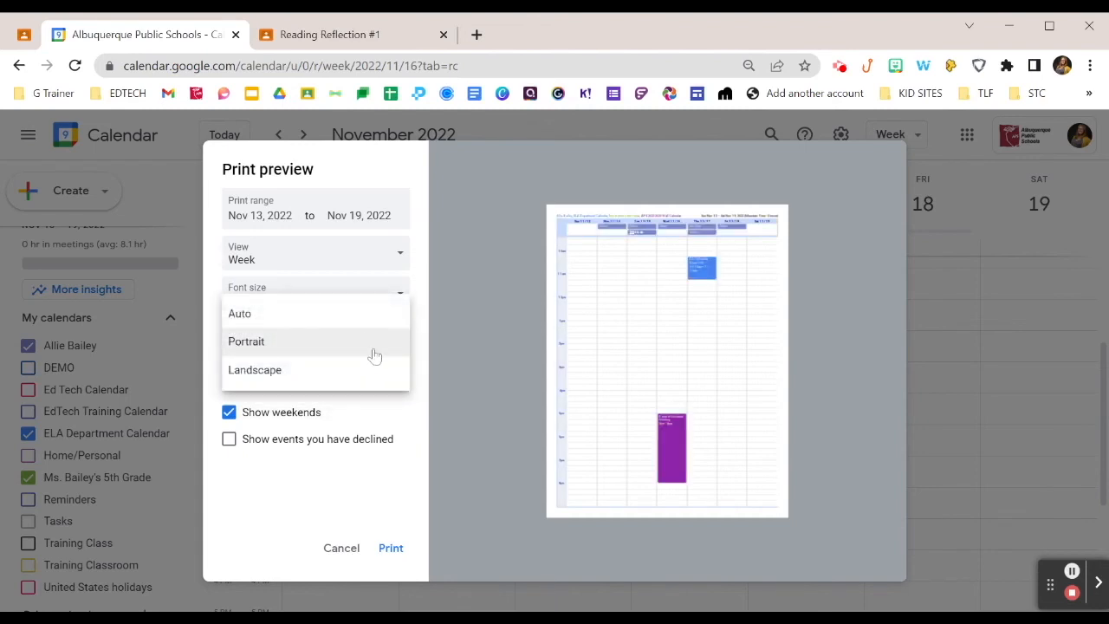
{"action": "left_click", "coordinate": [417, 316]}
{"action": "left_click", "coordinate": [384, 371]}
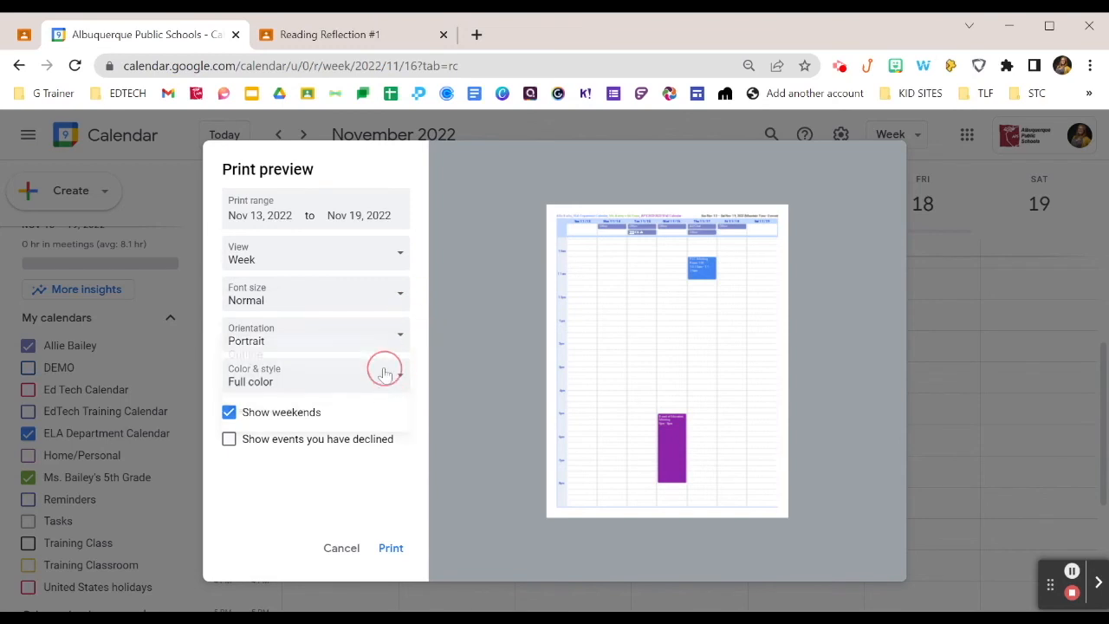
{"action": "left_click", "coordinate": [386, 354]}
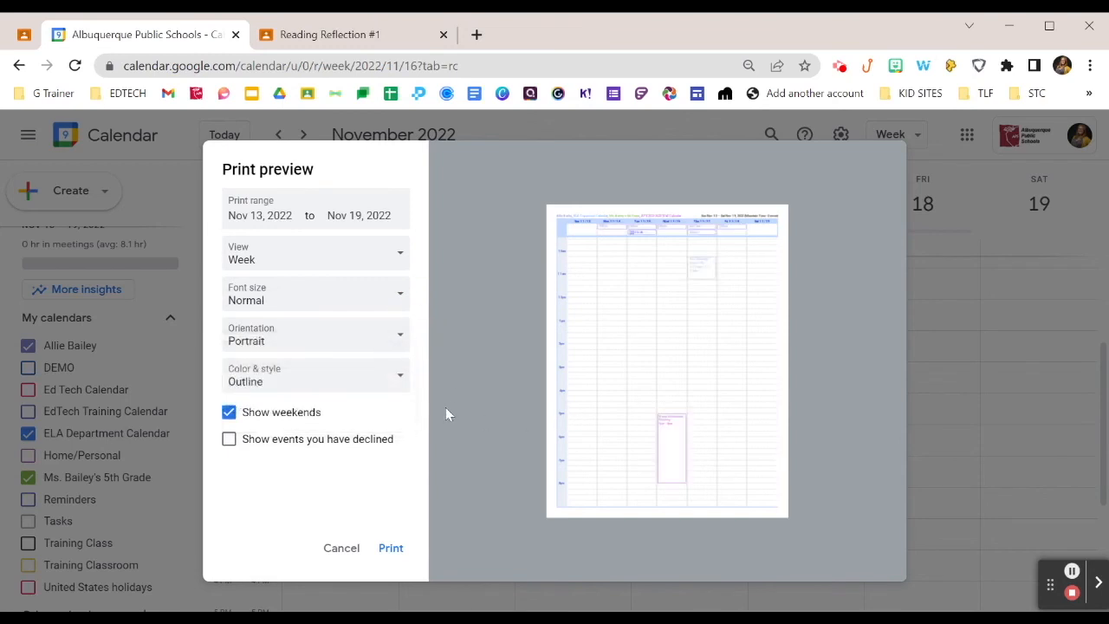
- Exclude weekends from the printed calendar, and try including declined events before leaving them out again
{"action": "left_click", "coordinate": [293, 421]}
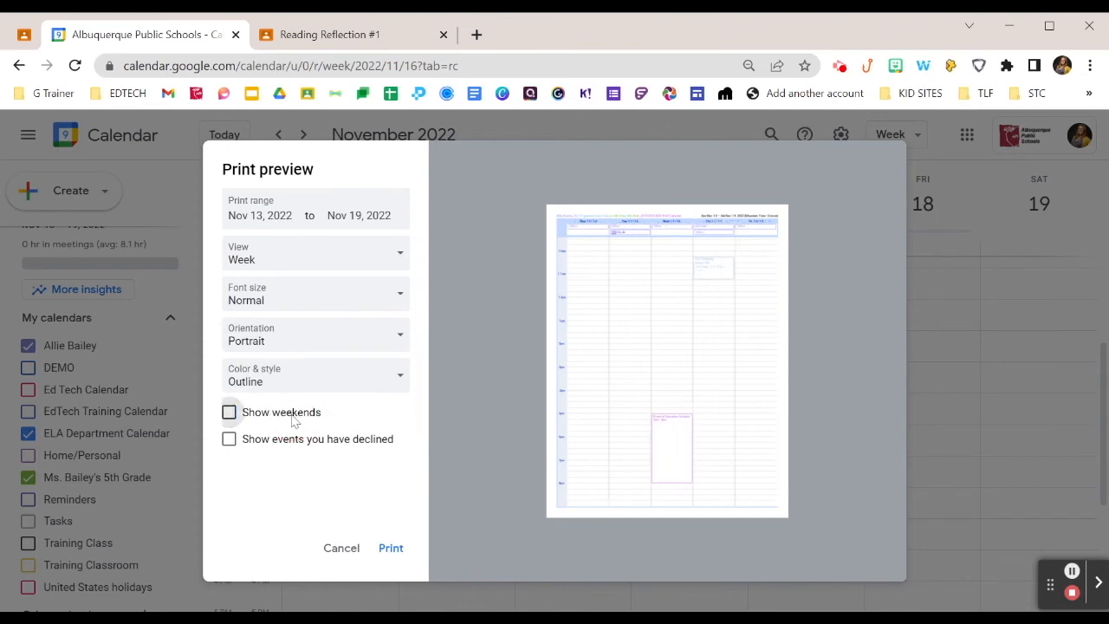
{"action": "left_click", "coordinate": [303, 443]}
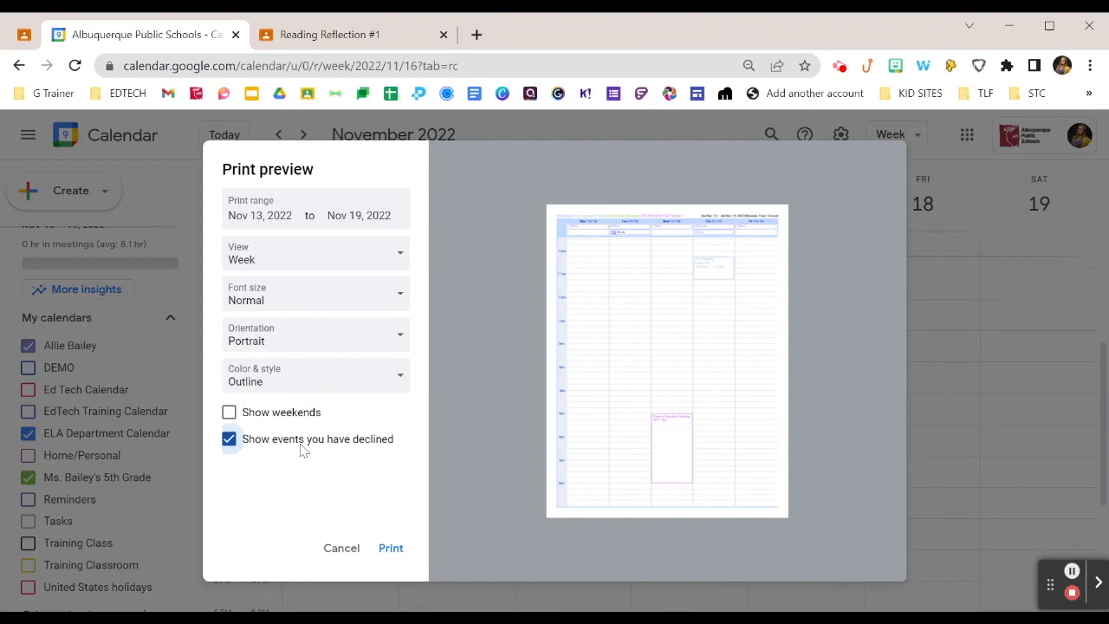
{"action": "left_click", "coordinate": [303, 447]}
- Proceed to the printer options, check the destination choice, and cancel printing the calendar
{"action": "left_click", "coordinate": [391, 548]}
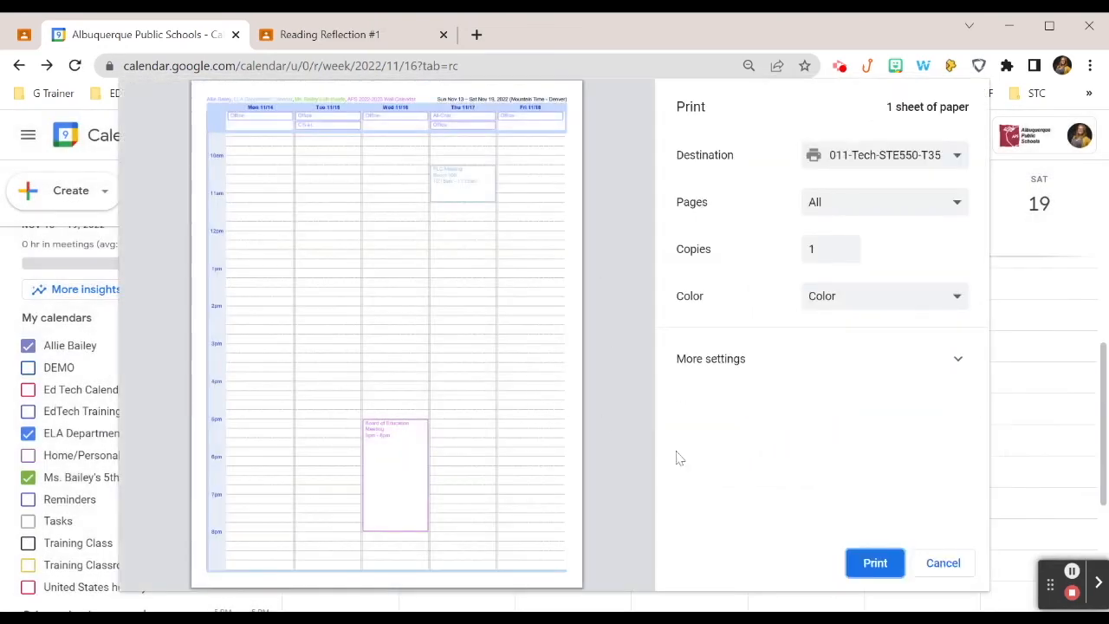
{"action": "left_click", "coordinate": [958, 161]}
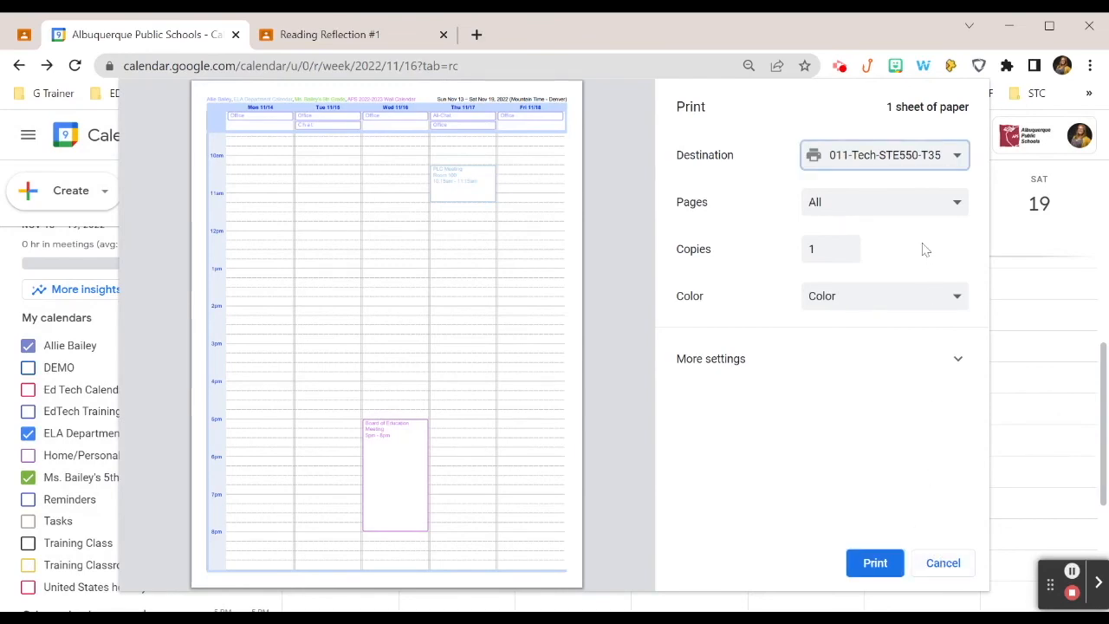
{"action": "left_click", "coordinate": [947, 569]}
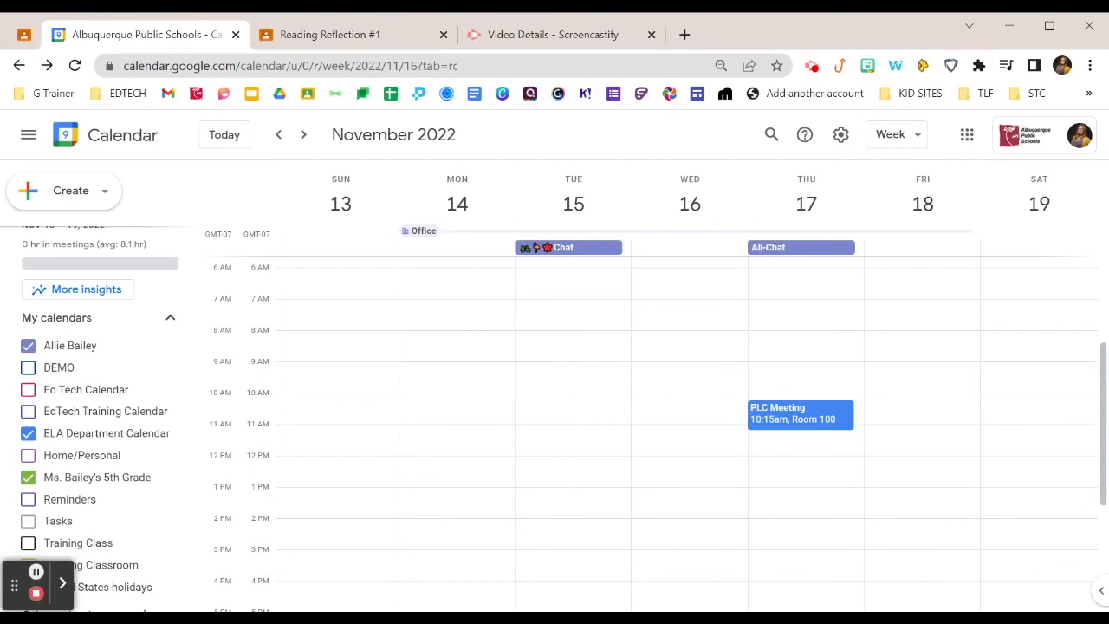
- Examine the creation options for a focus time entry and an out of office entry without saving either
{"action": "left_click", "coordinate": [105, 191]}
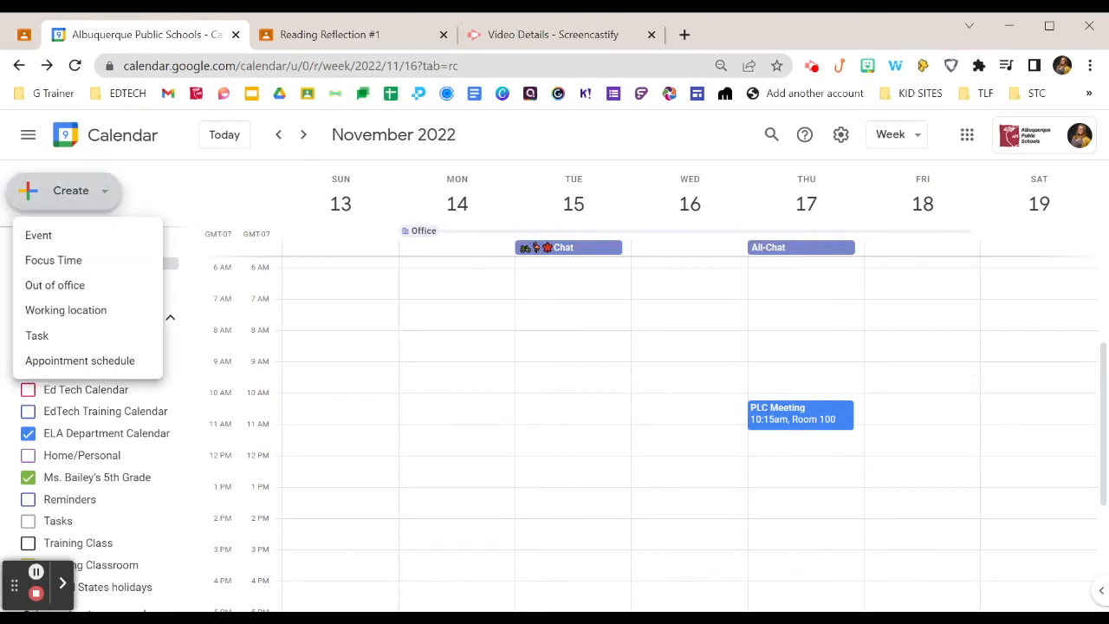
{"action": "left_click", "coordinate": [79, 260]}
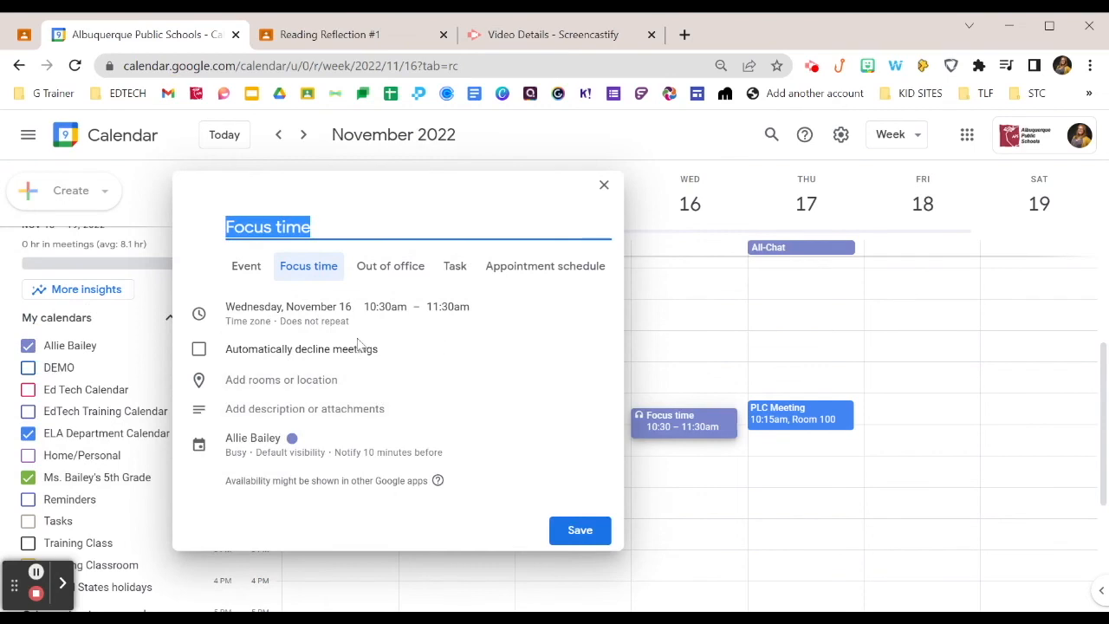
{"action": "left_click", "coordinate": [69, 191]}
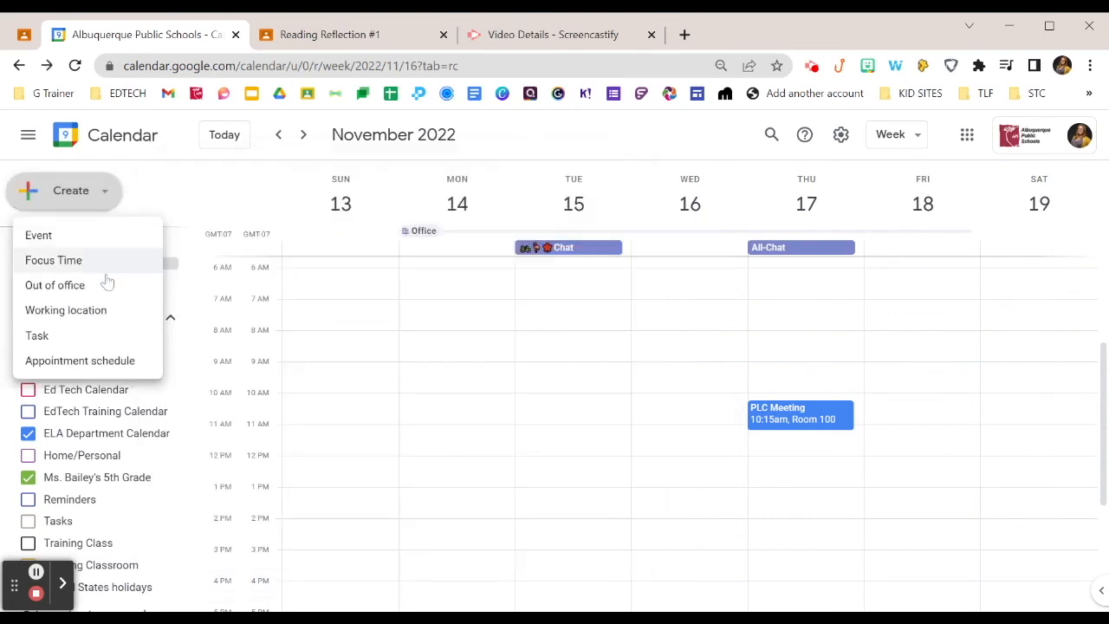
{"action": "left_click", "coordinate": [111, 286]}
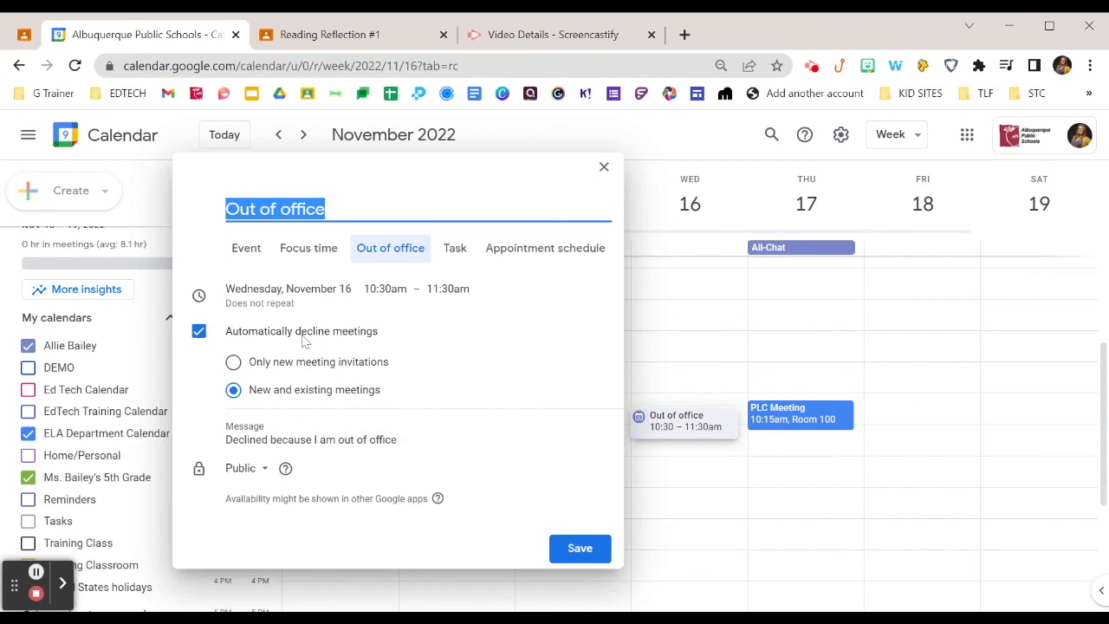
{"action": "key", "text": "Escape"}
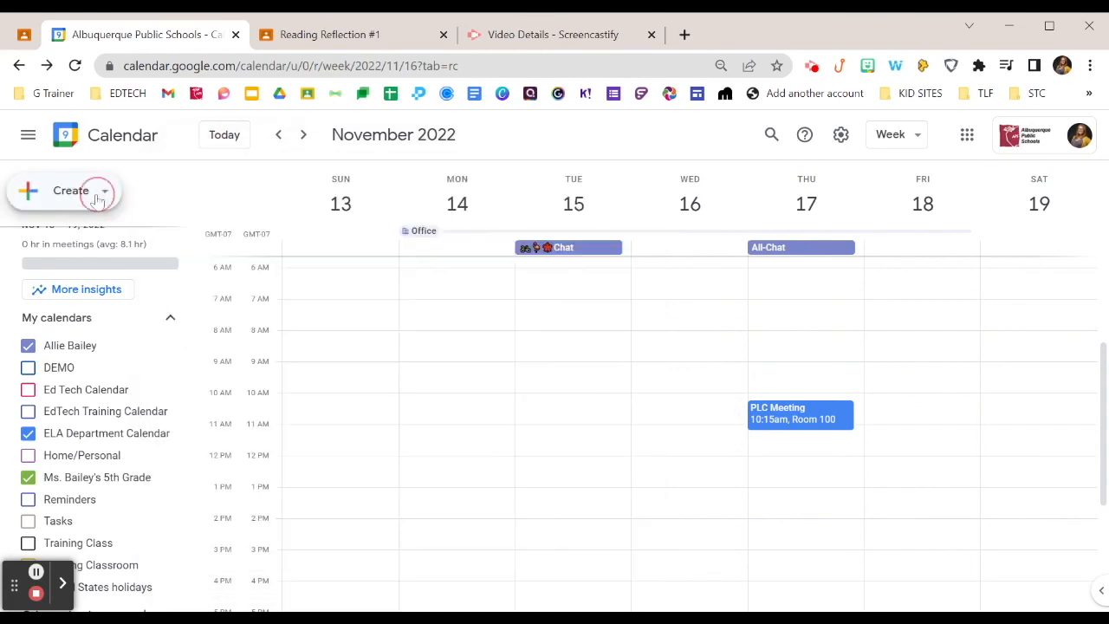
- Examine the working location entry for Wednesday, November 16, including the choices for adding another office or location, without saving it
{"action": "left_click", "coordinate": [69, 191]}
{"action": "left_click", "coordinate": [86, 310]}
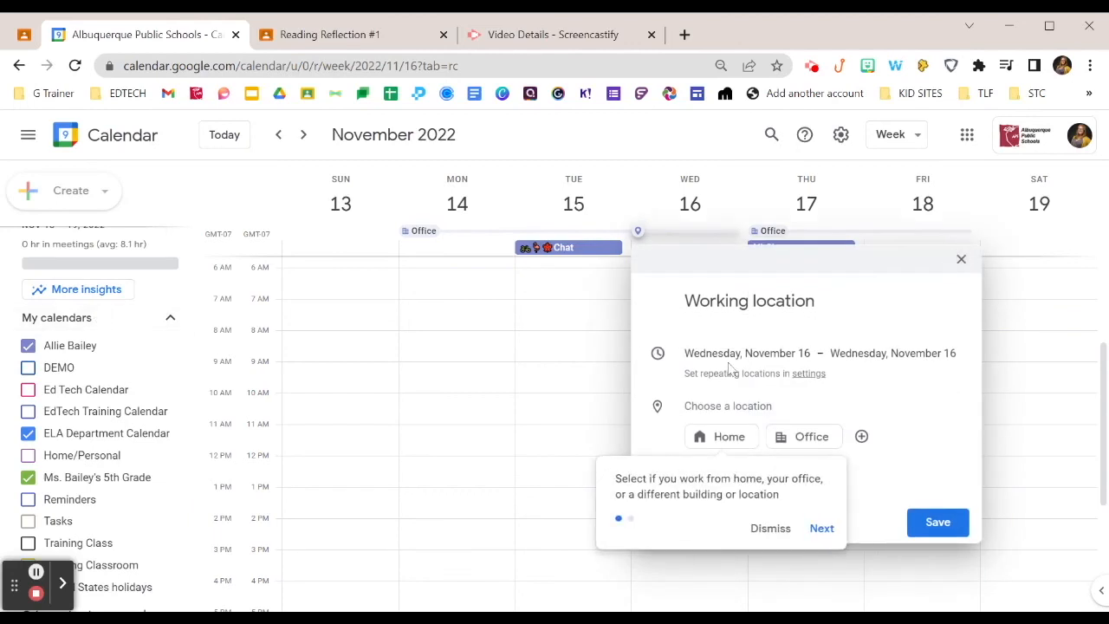
{"action": "left_click", "coordinate": [775, 528]}
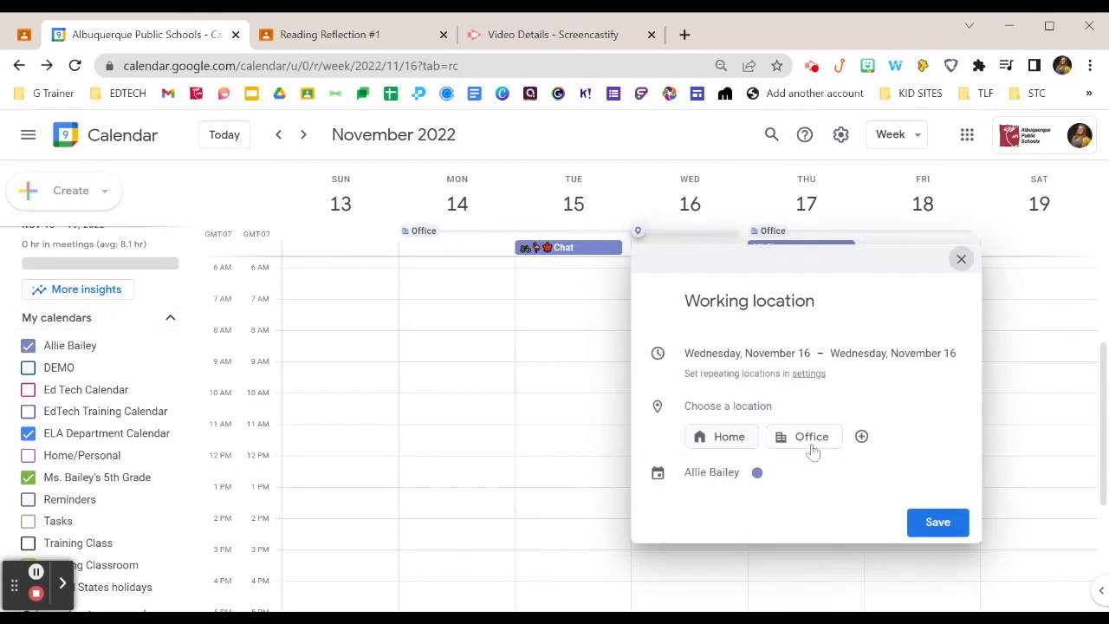
{"action": "left_click", "coordinate": [861, 436]}
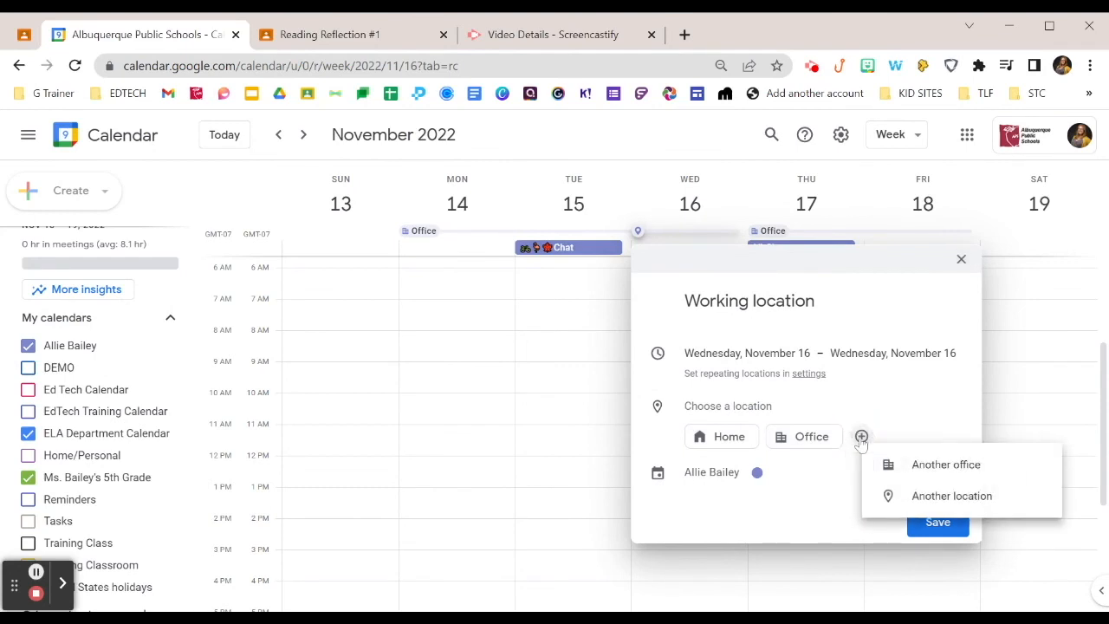
{"action": "left_click", "coordinate": [912, 422]}
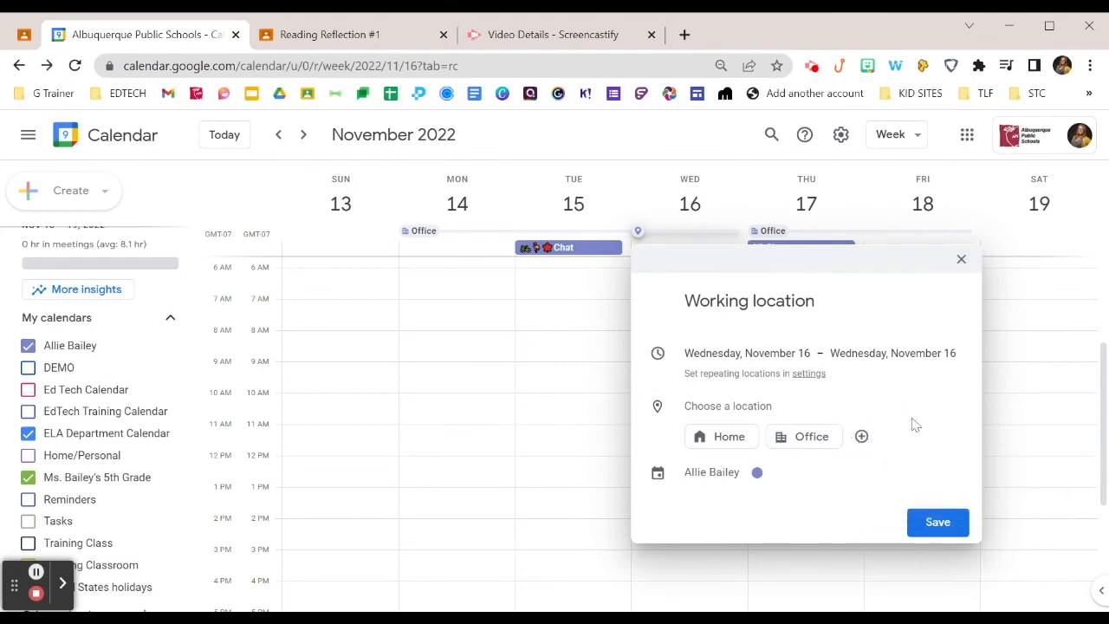
- Create an untitled task for Nov 16, 2022 at 10:30am, keeping Tasks as its list
{"action": "left_click", "coordinate": [104, 194]}
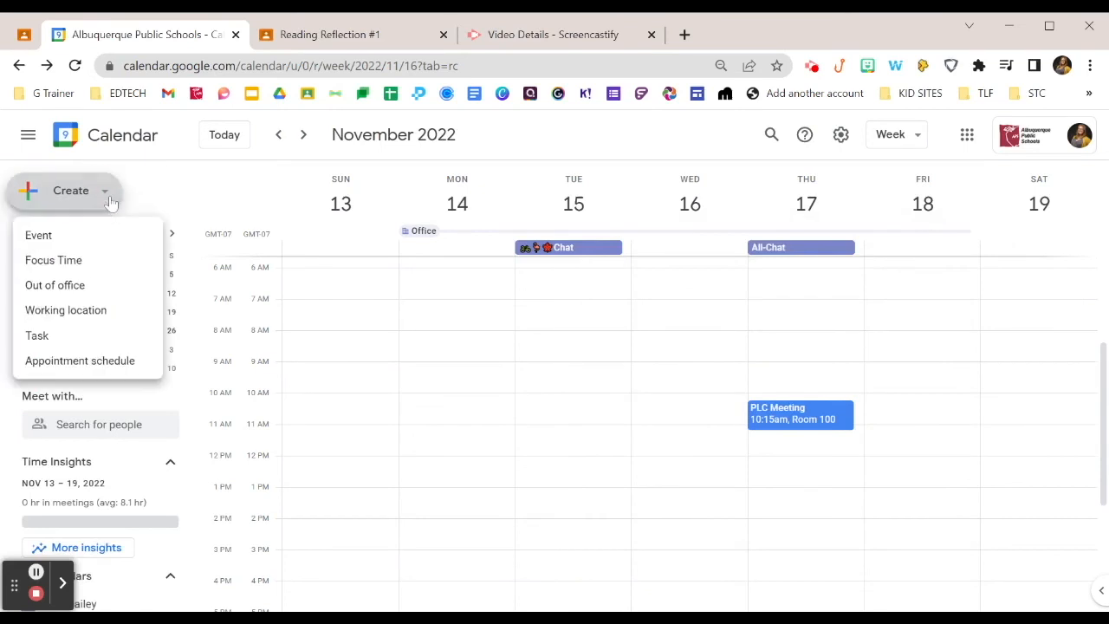
{"action": "left_click", "coordinate": [97, 336]}
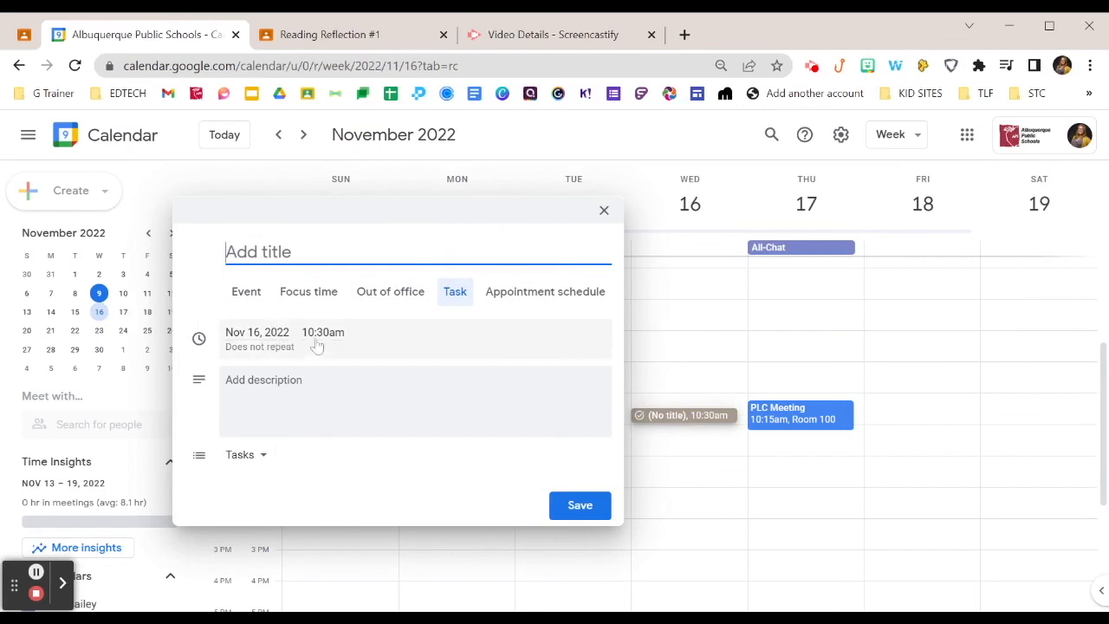
{"action": "left_click", "coordinate": [304, 407]}
{"action": "left_click", "coordinate": [243, 459]}
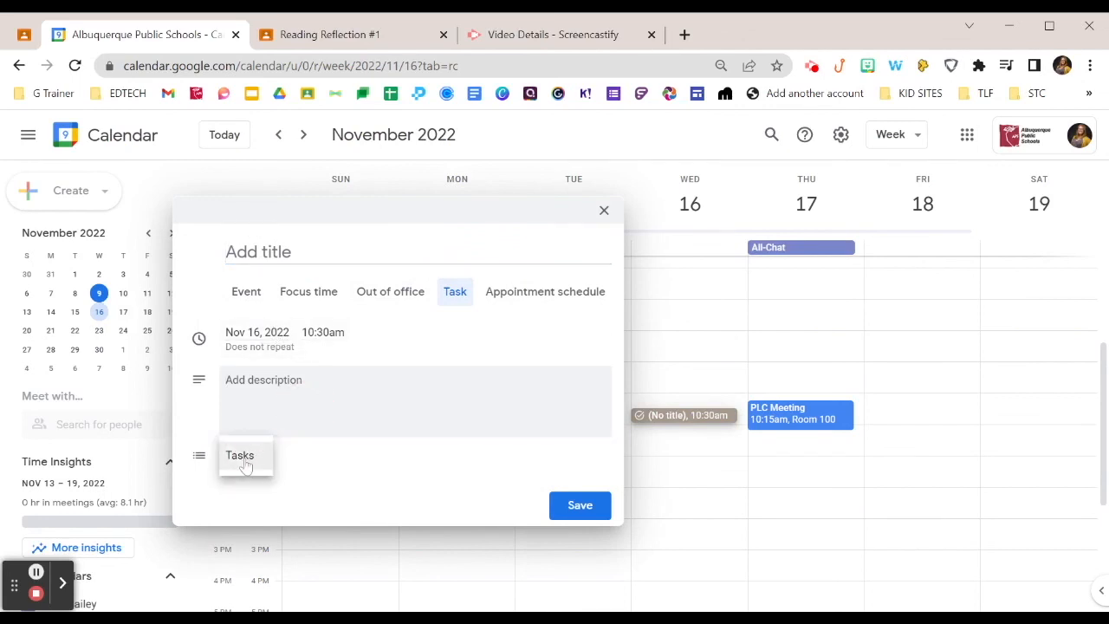
{"action": "left_click", "coordinate": [245, 462]}
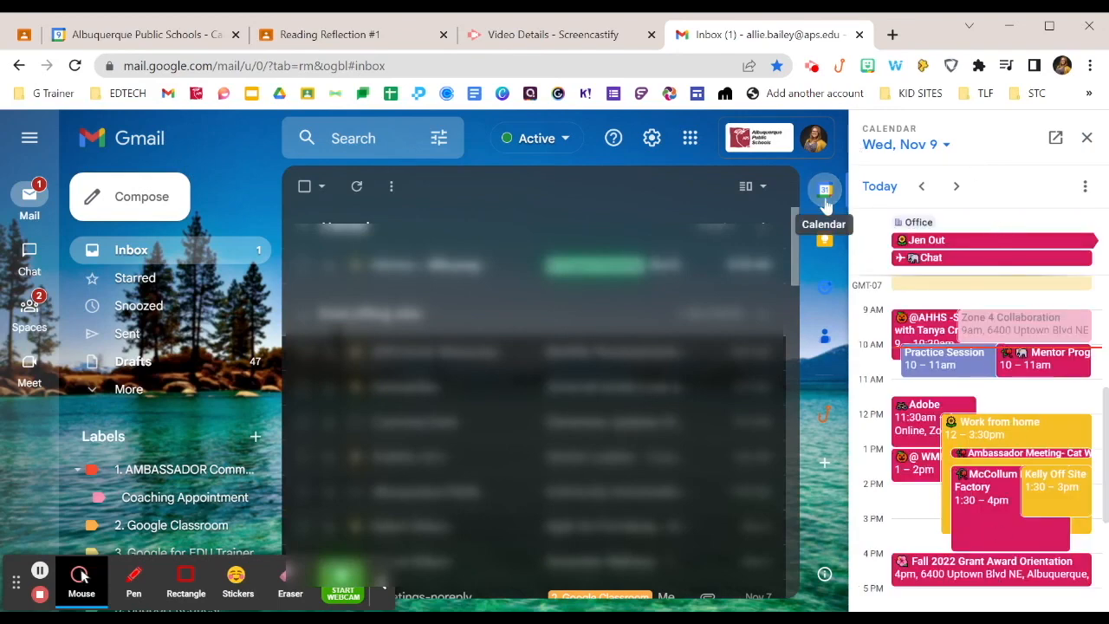
- Switch to Gmail and show the Tasks list beside the inbox
{"action": "left_click", "coordinate": [825, 289]}
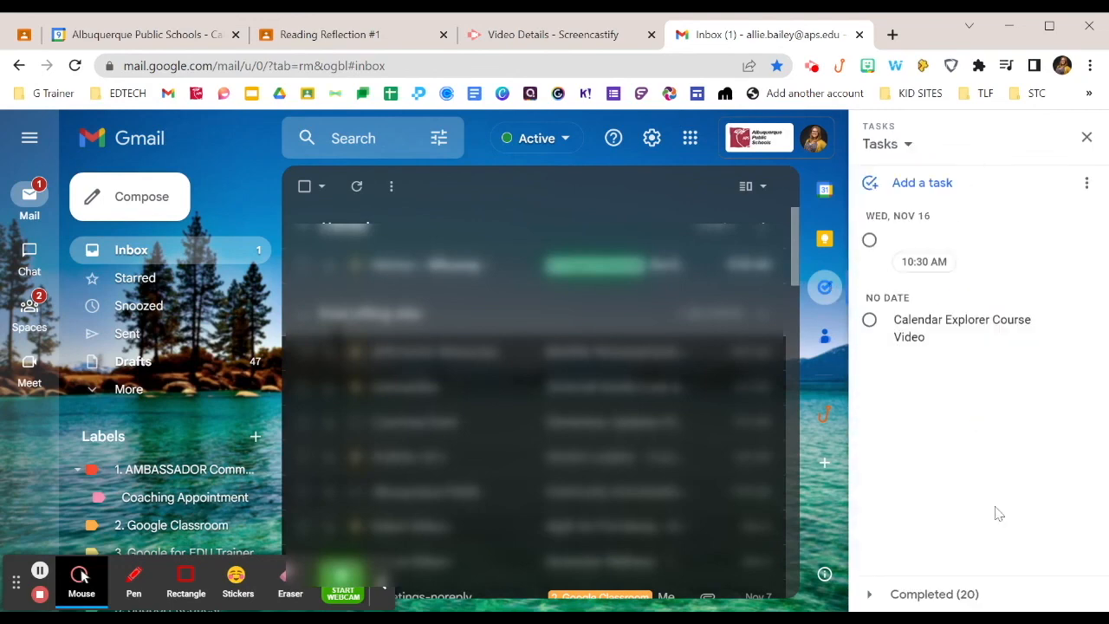